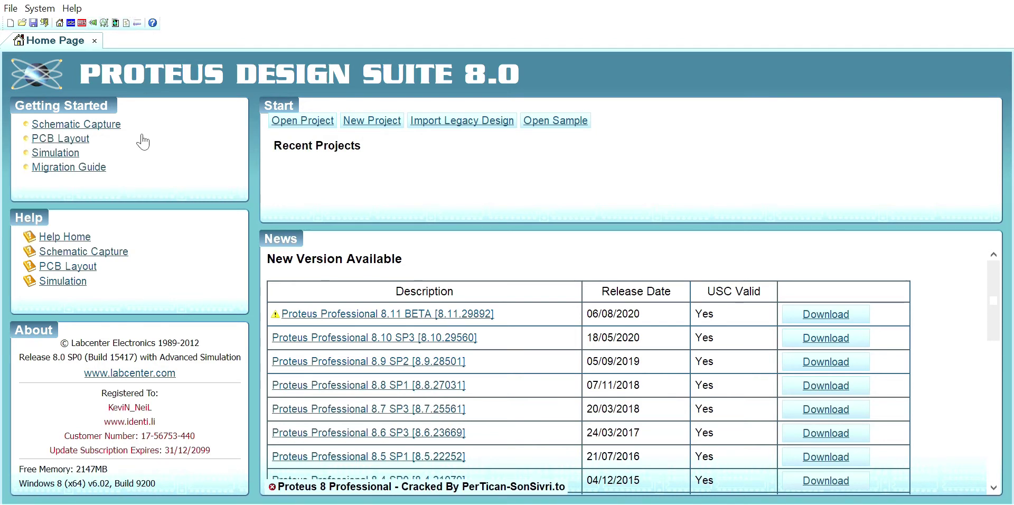
- Open Schematic Capture and add the generic resistor RES, found with the keyword "res", to the device list
click(72, 23)
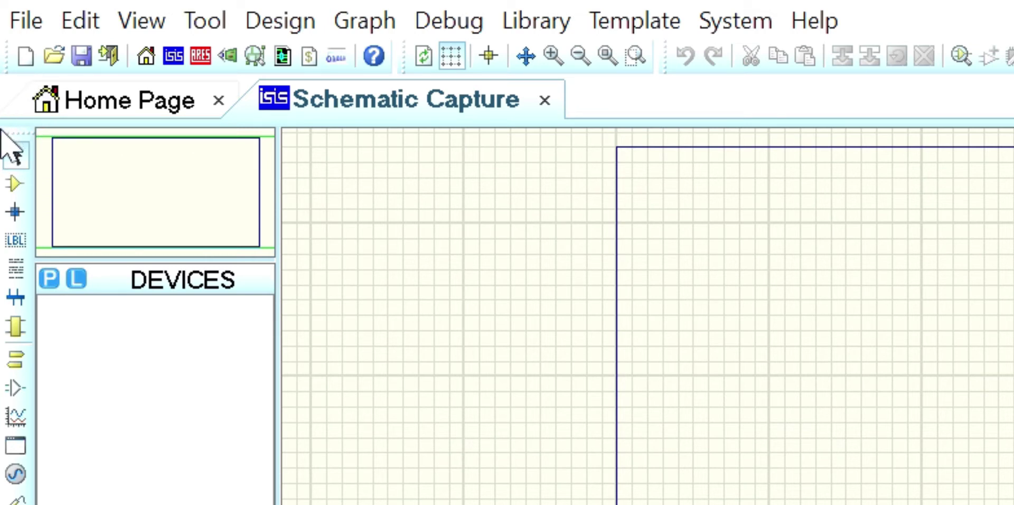
click(18, 174)
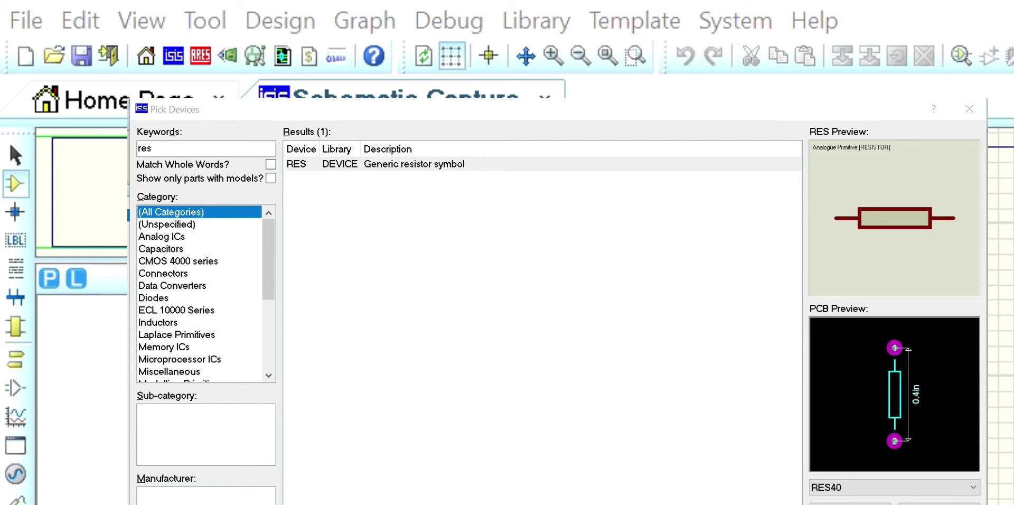
click(850, 502)
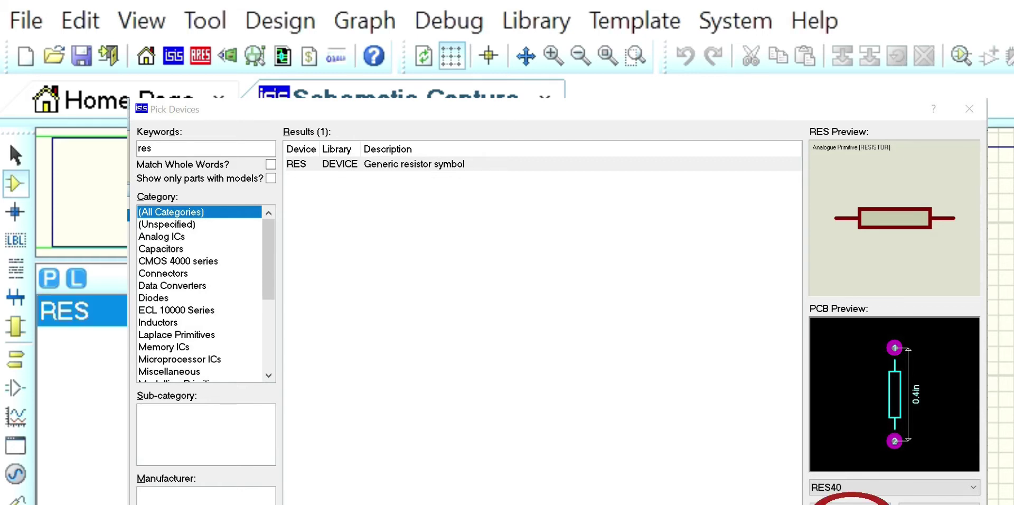
- Place one RES resistor on the sheet, inside the upper-left part of the sheet border
key(F6)
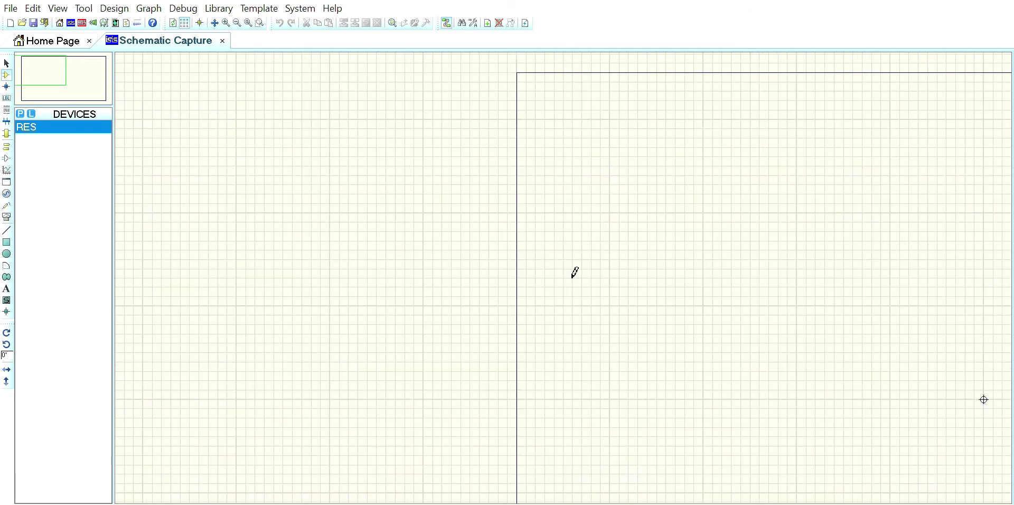
click(664, 258)
click(690, 276)
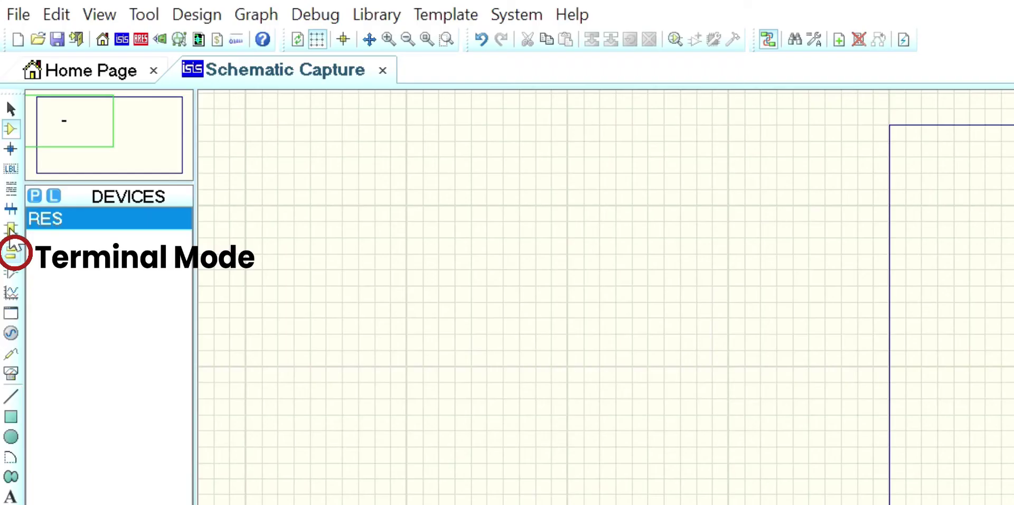
- Place a POWER terminal just right of resistor R1 and a GROUND terminal directly below it
click(10, 244)
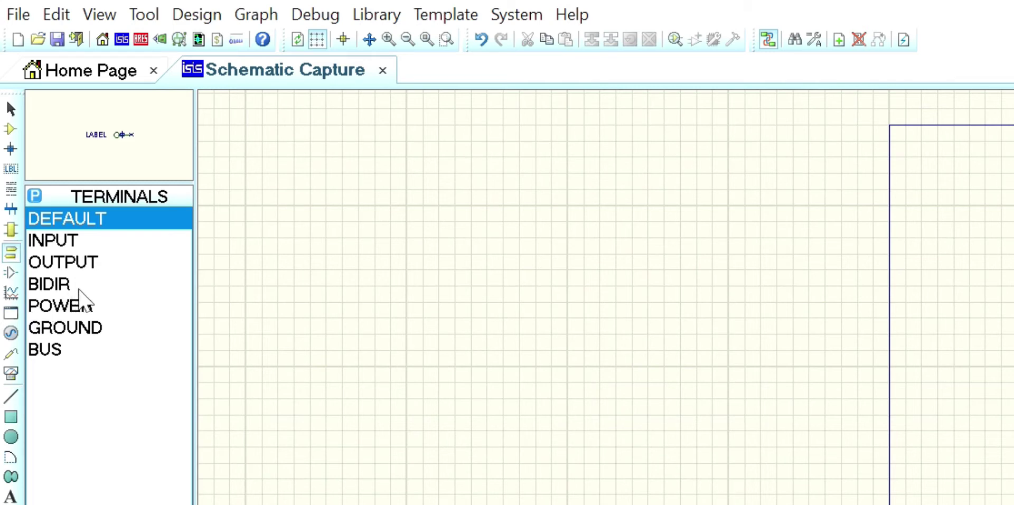
click(79, 305)
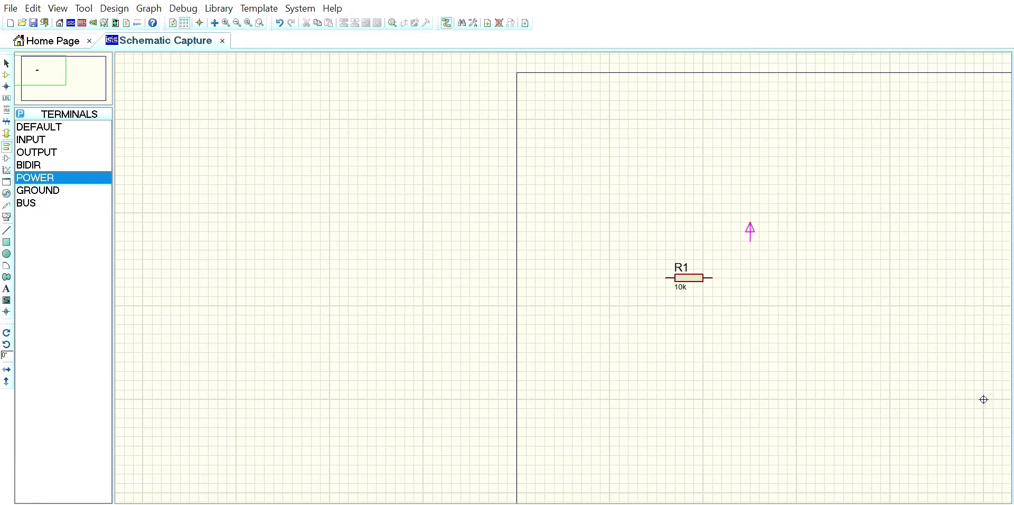
click(741, 265)
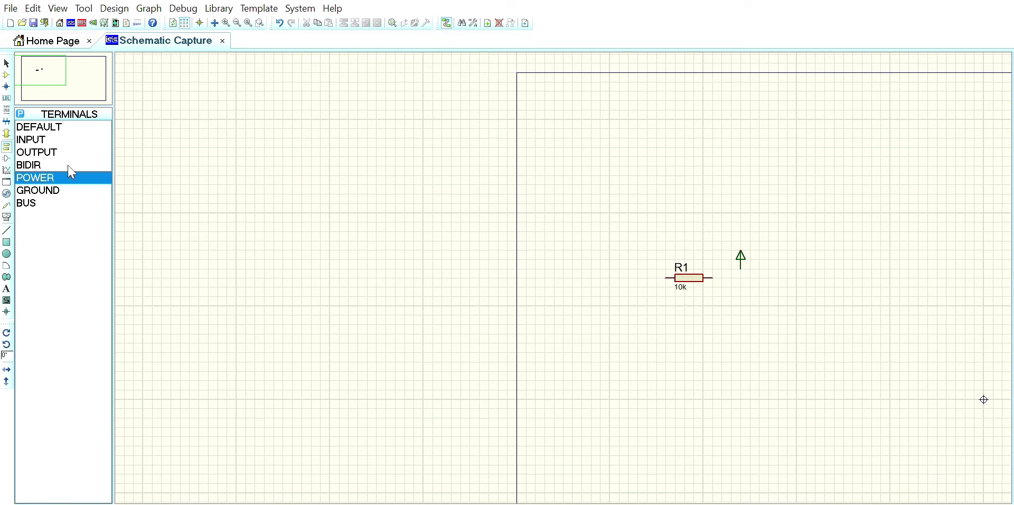
click(67, 189)
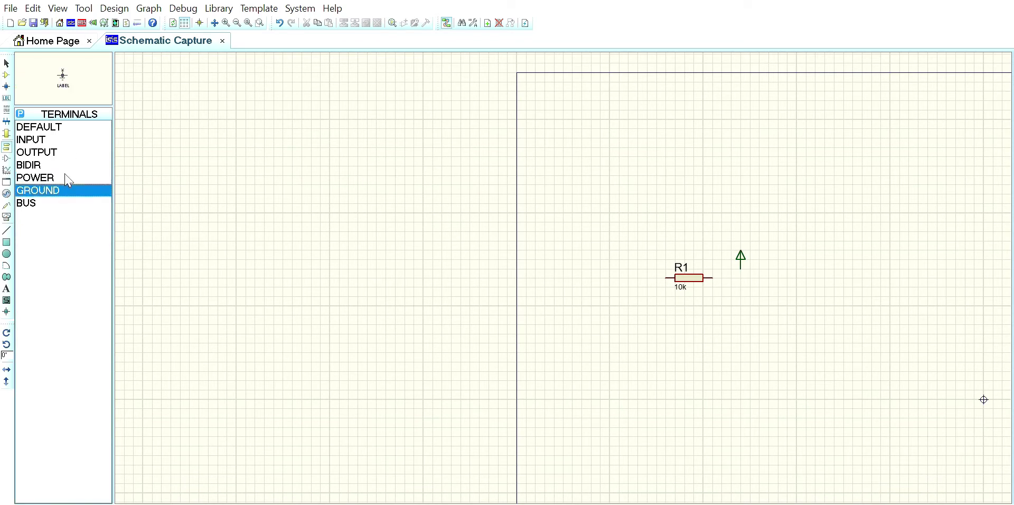
click(754, 299)
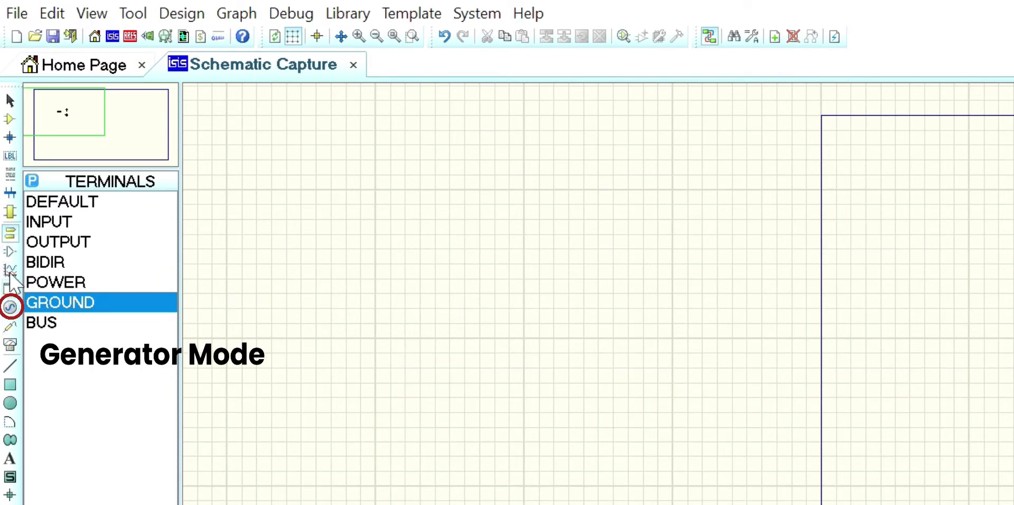
click(10, 307)
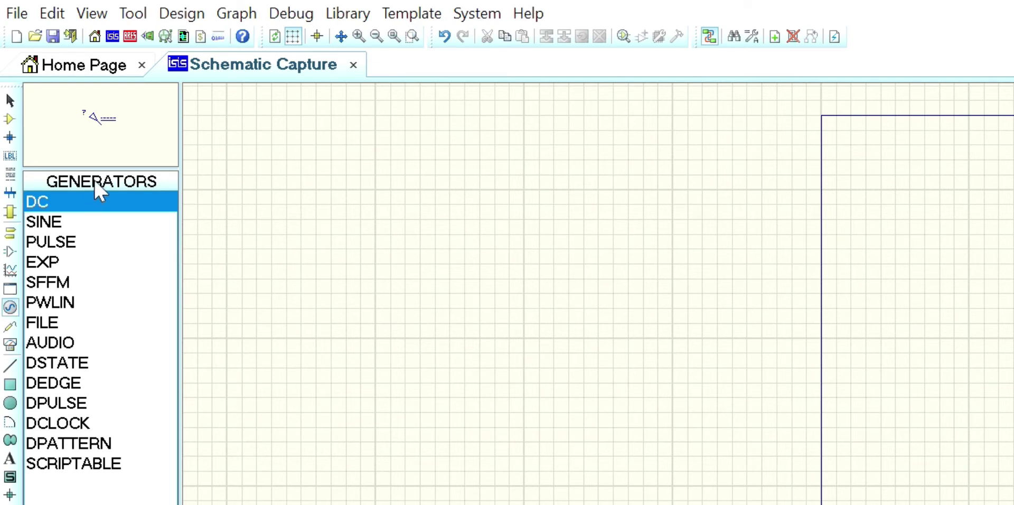
click(66, 238)
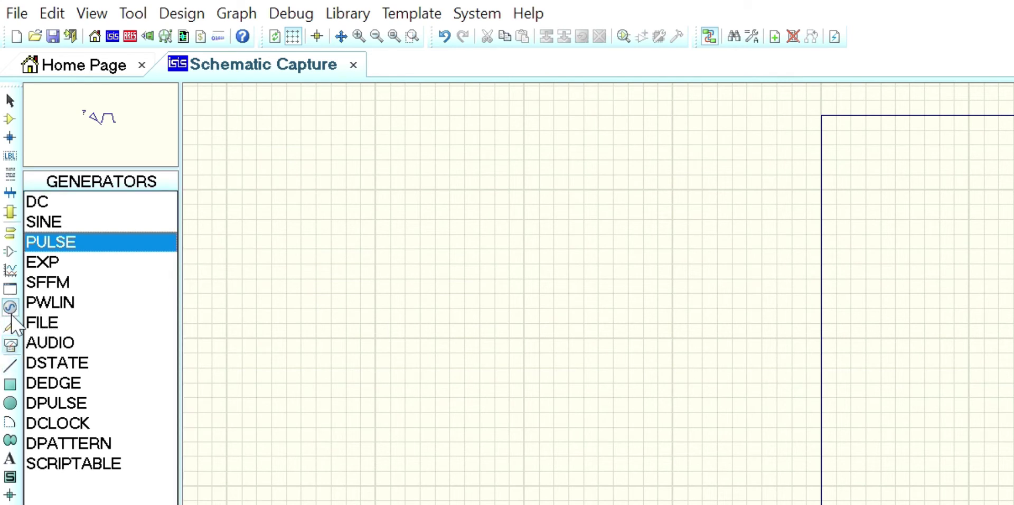
- Place an oscilloscope above and left of resistor R1 and a signal generator above the power terminal
click(10, 345)
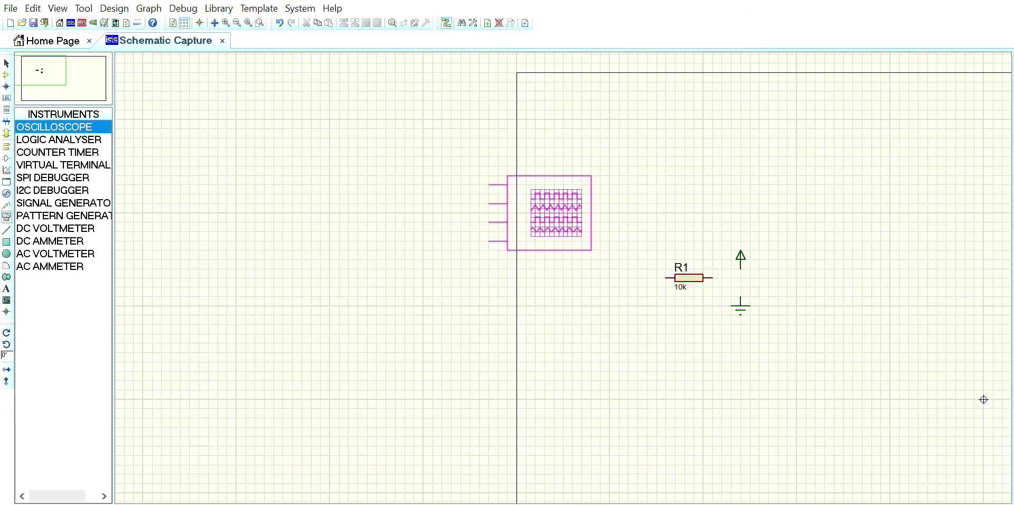
click(630, 133)
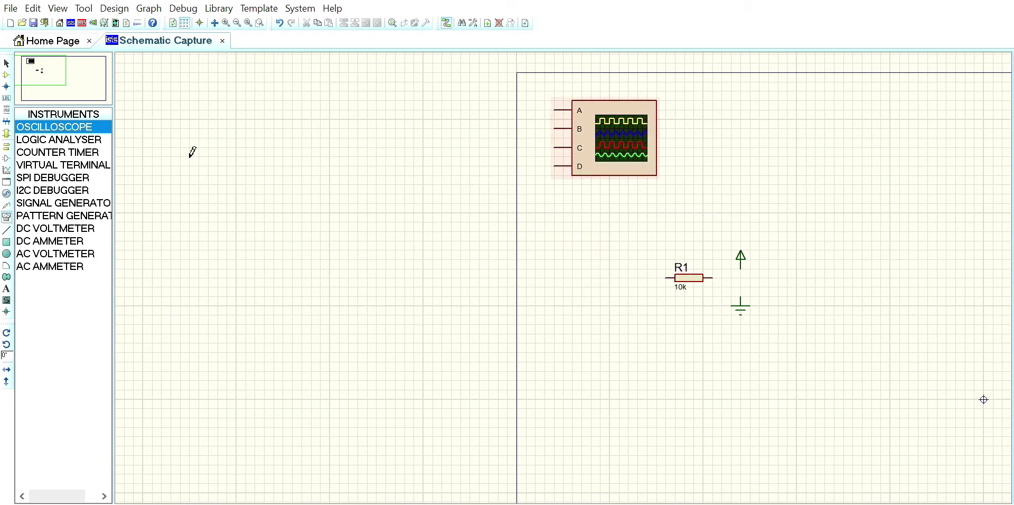
click(84, 190)
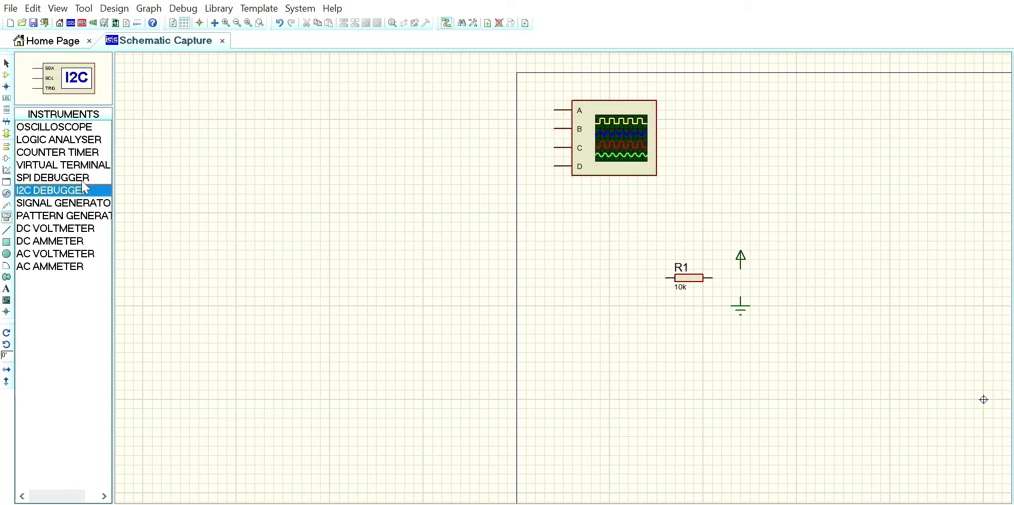
click(85, 203)
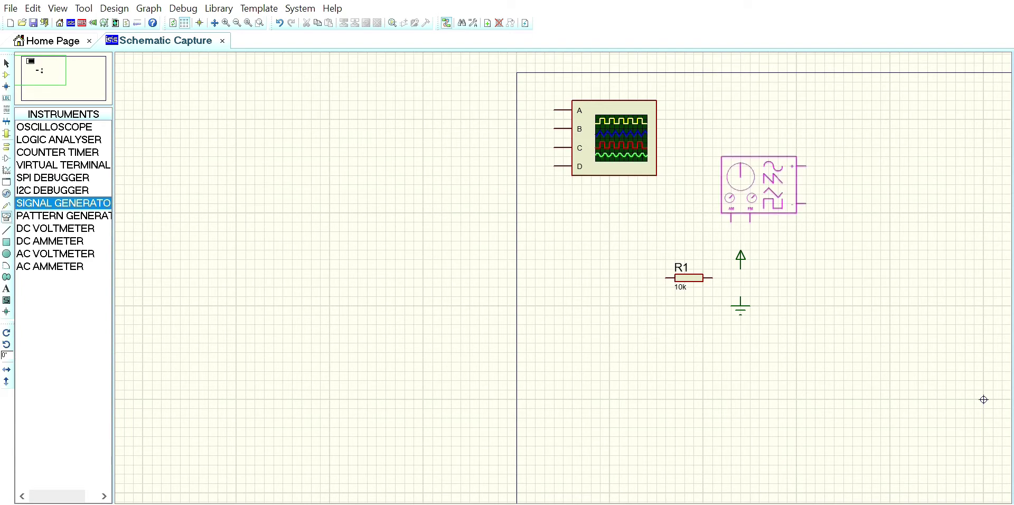
click(760, 178)
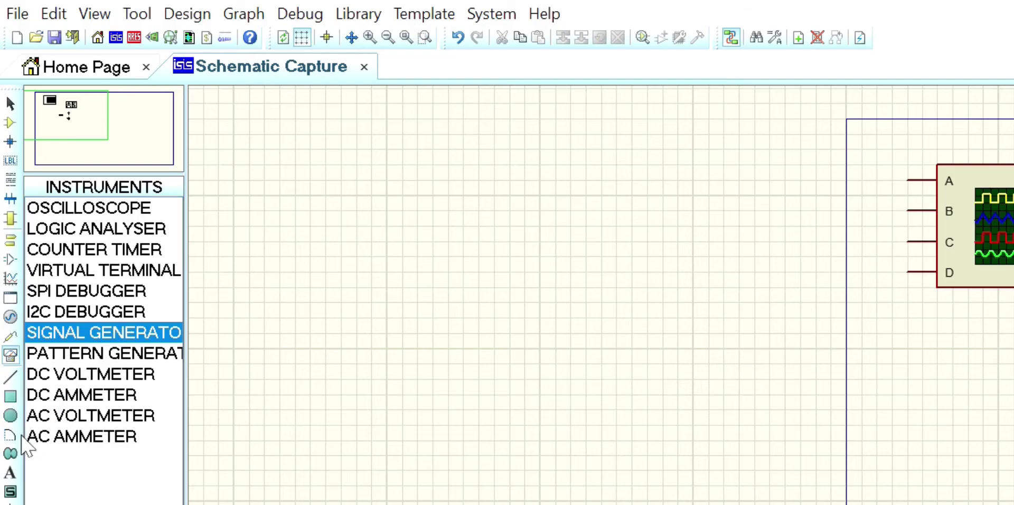
- Cycle the sheet's grid display between dots and lines, leaving it on lines, and toggle the X-cursor
click(10, 469)
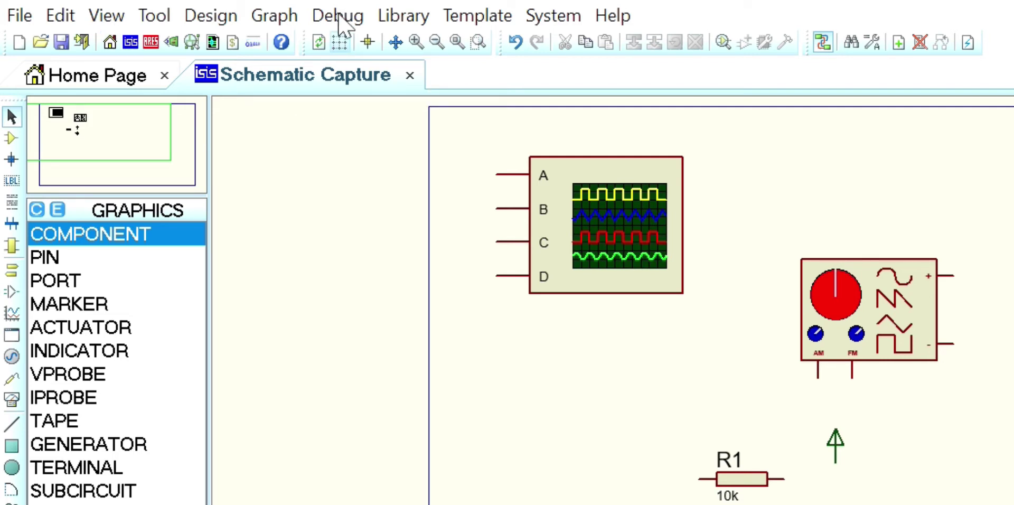
key(g)
key(g)
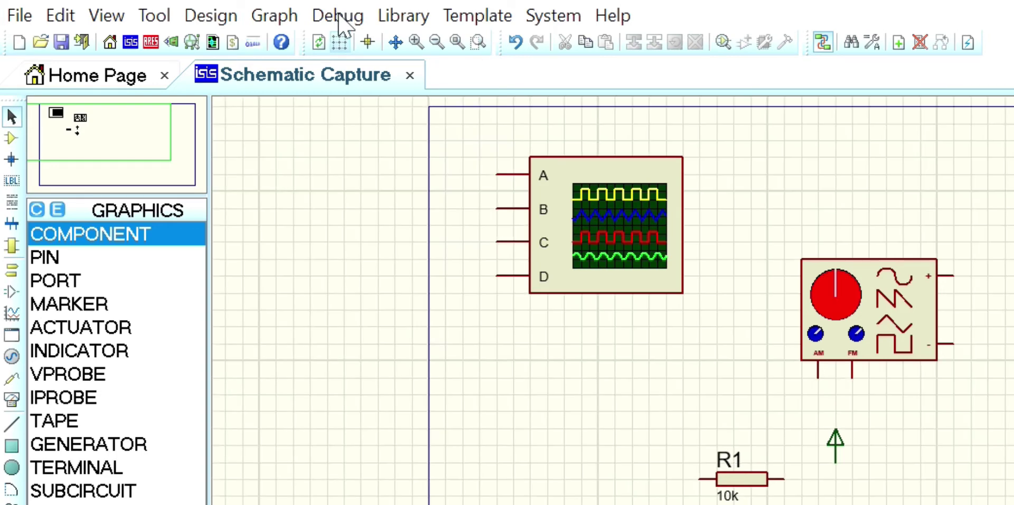
key(g)
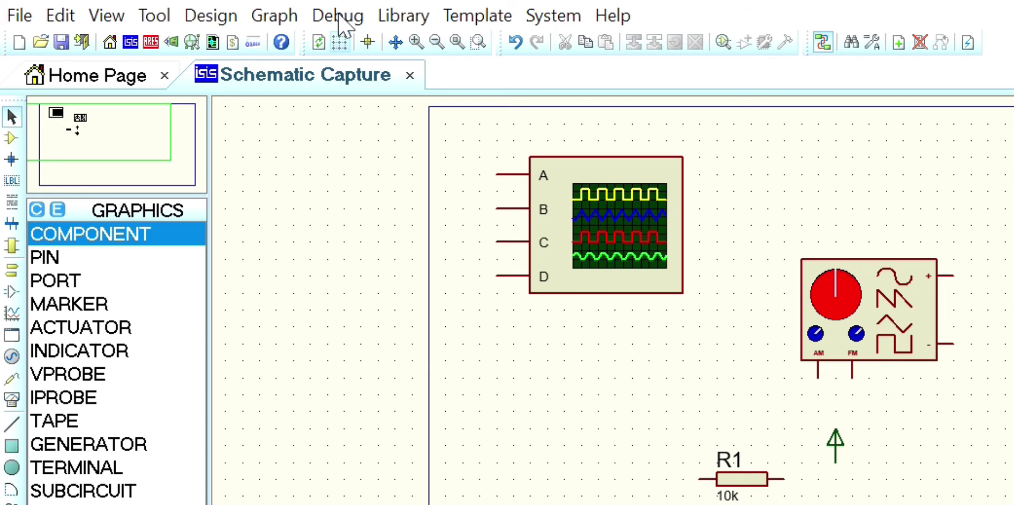
key(g)
key(x)
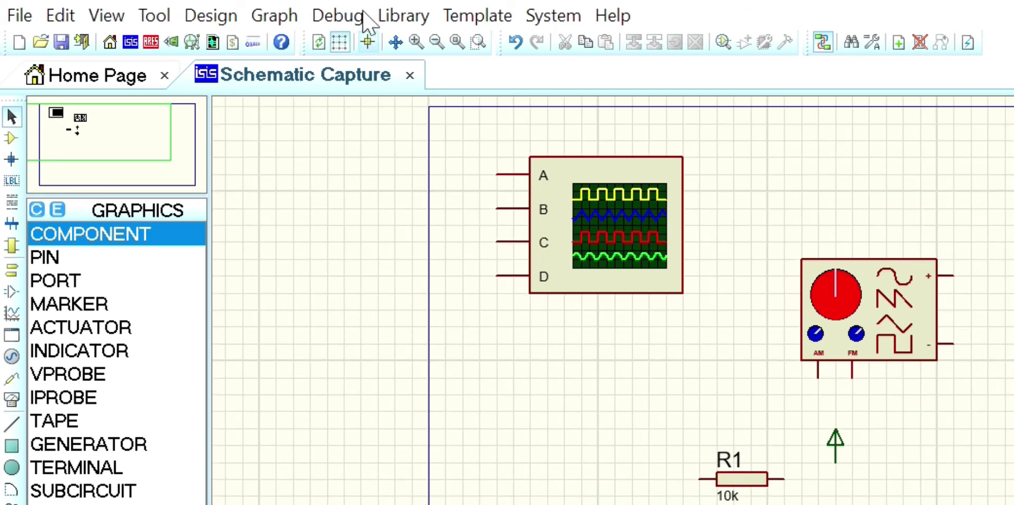
key(x)
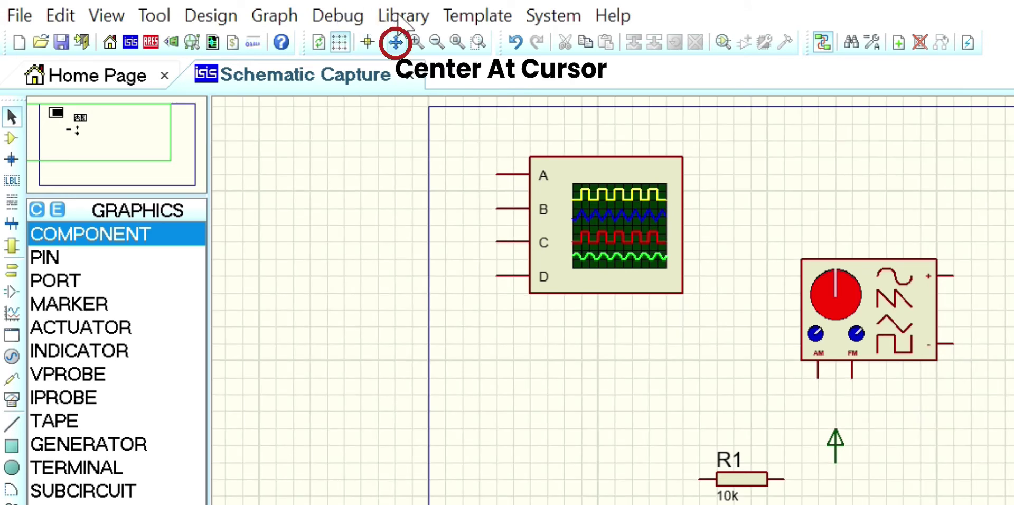
- Recentre the view over the schematic, fit the entire sheet in view, and try zooming to an area
click(396, 42)
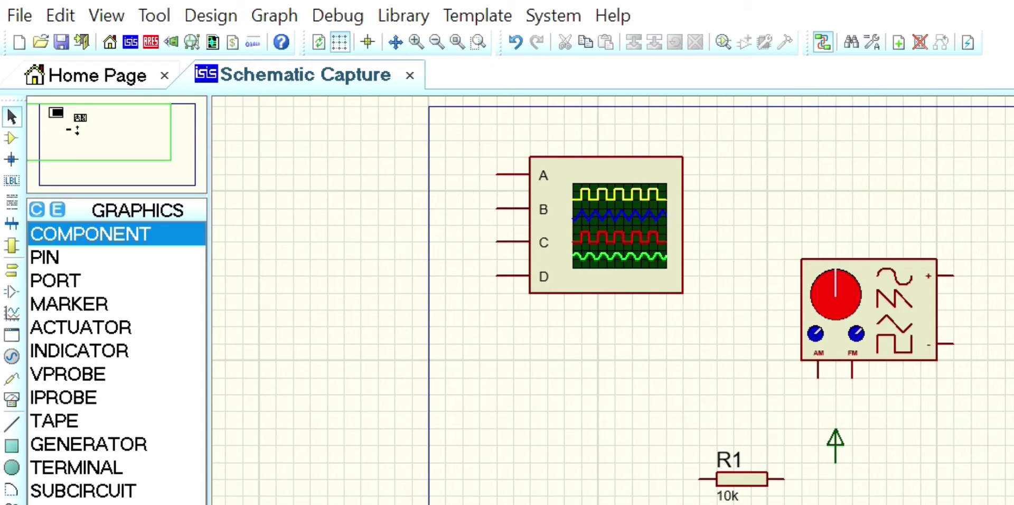
click(886, 91)
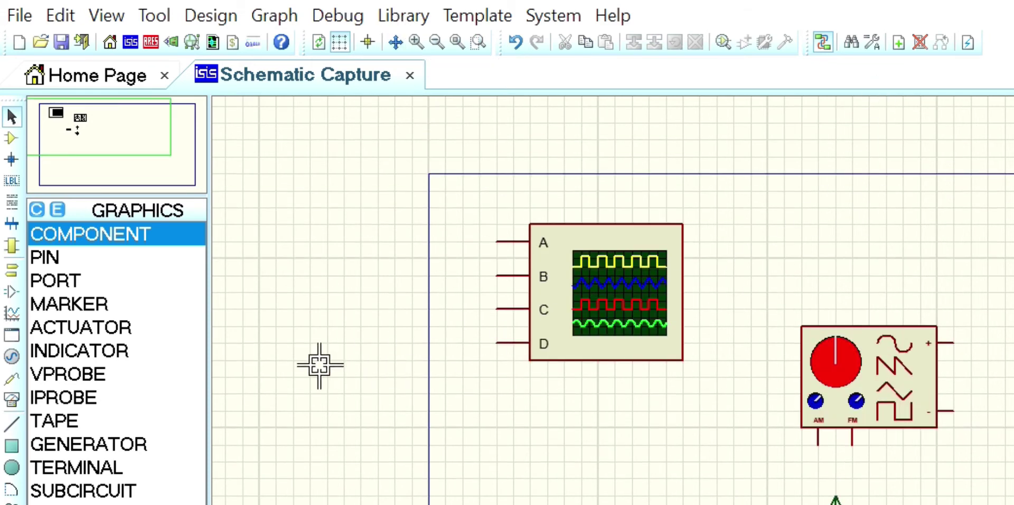
key(F5)
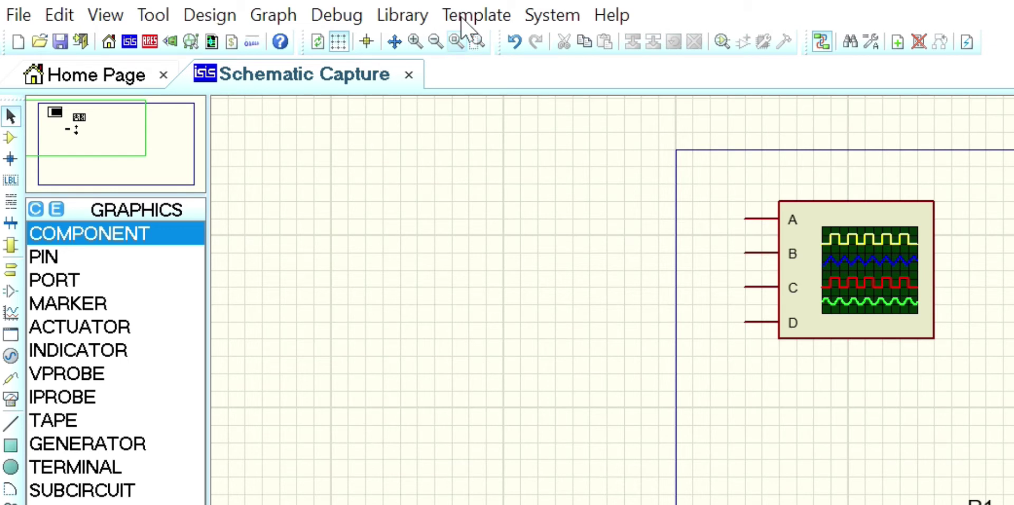
key(F8)
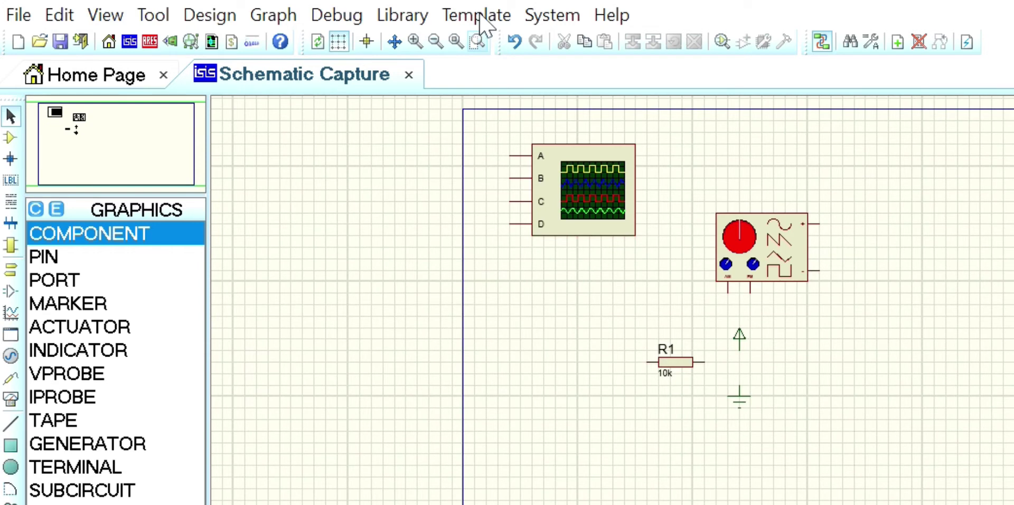
click(478, 41)
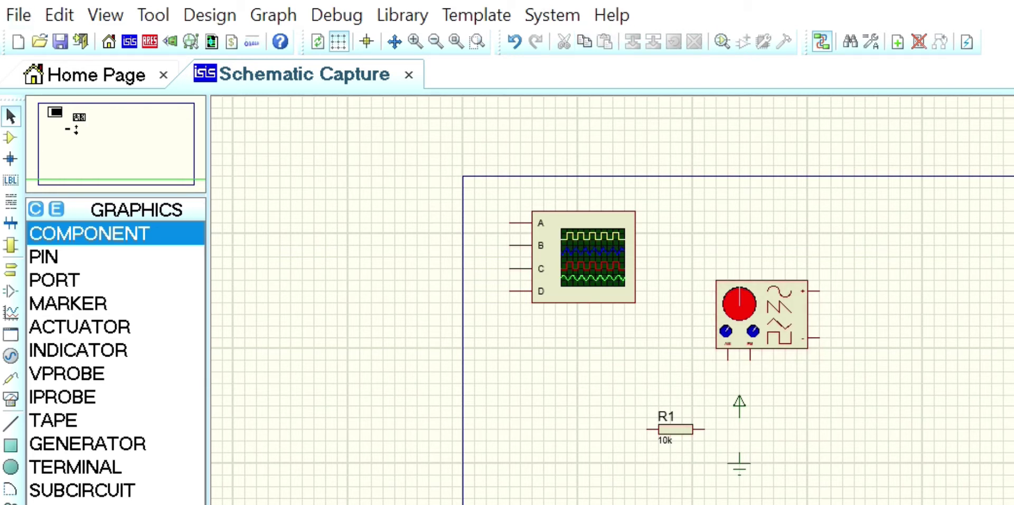
click(19, 15)
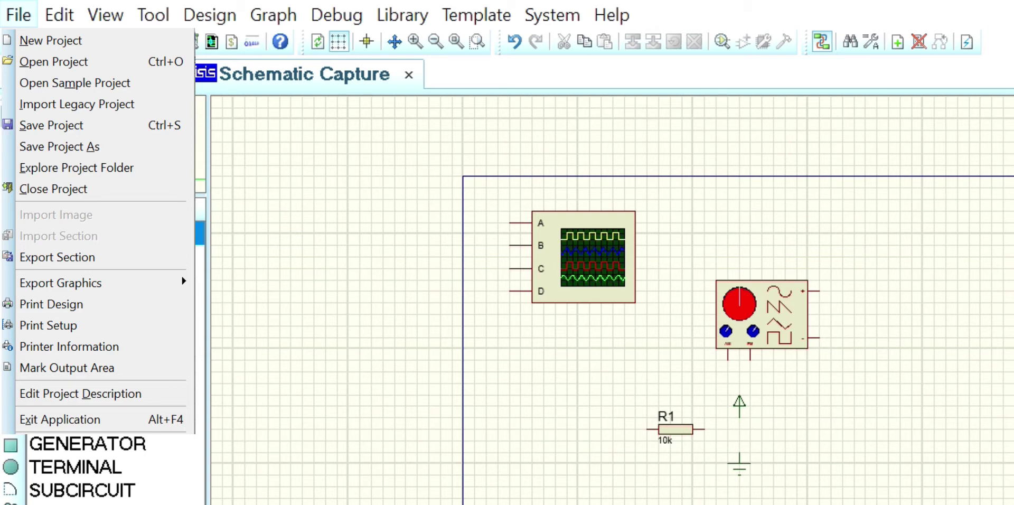
click(59, 14)
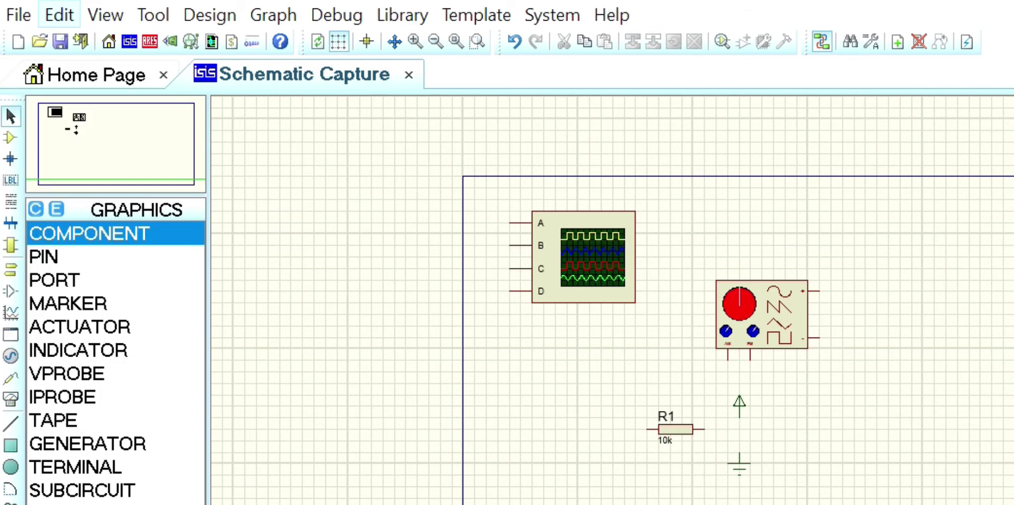
click(59, 15)
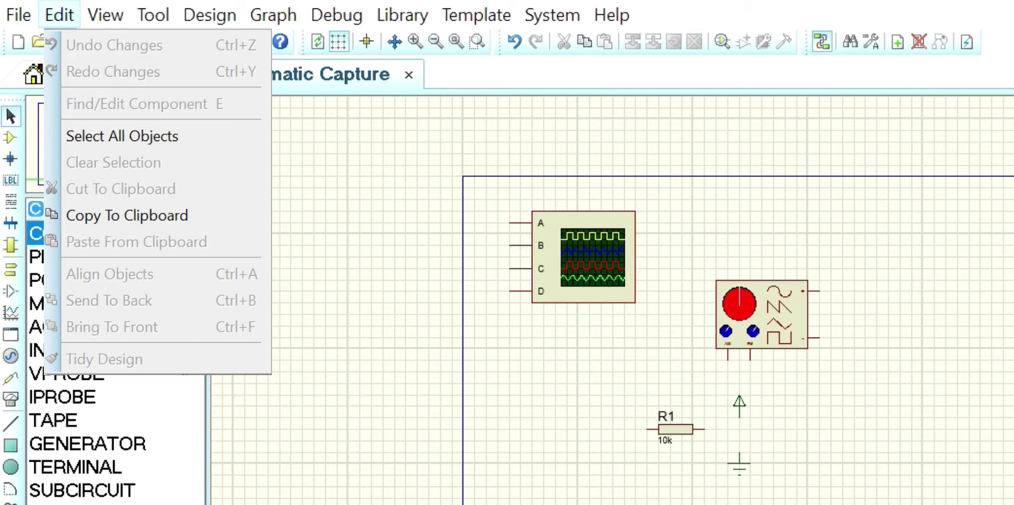
click(60, 15)
click(105, 15)
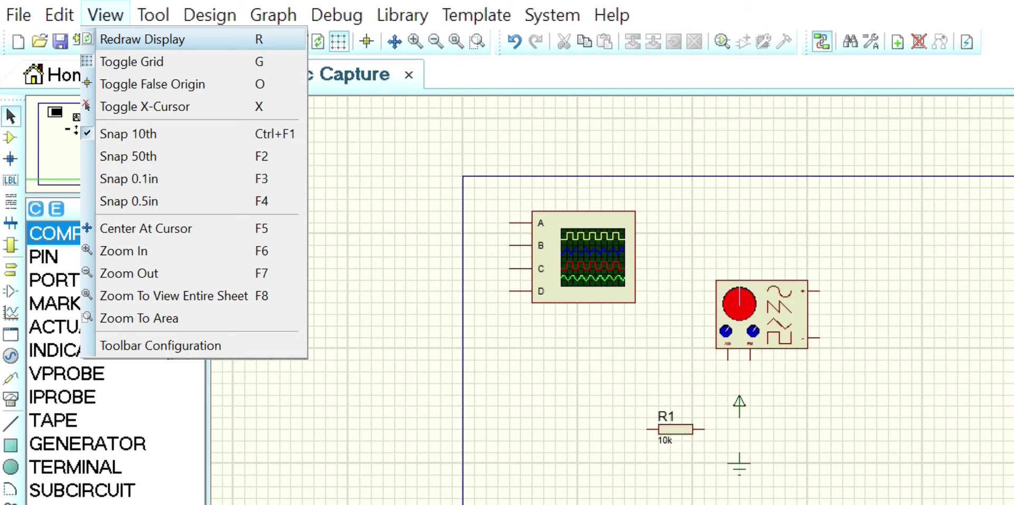
- Move the oscilloscope straight down so it sits roughly level with the signal generator
click(641, 281)
drag(642, 275, 641, 338)
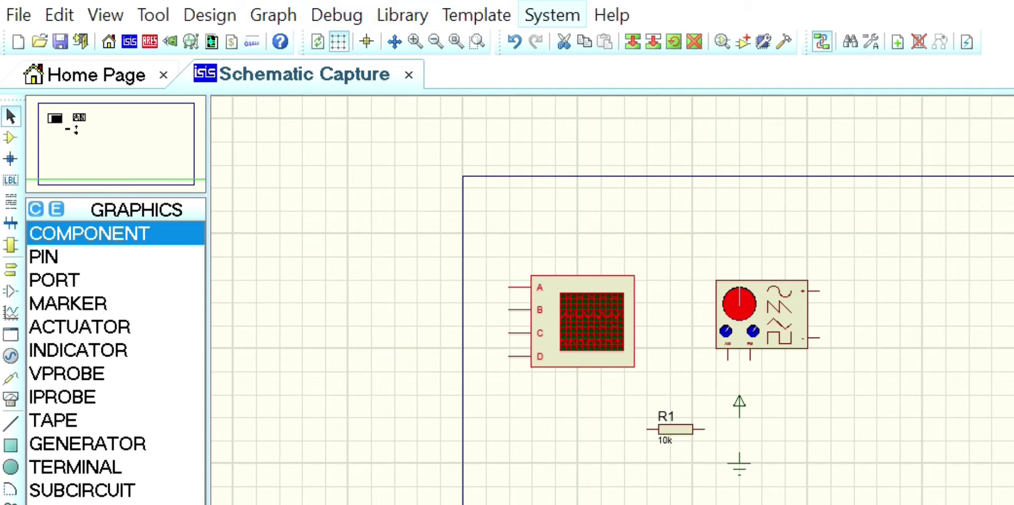
click(552, 15)
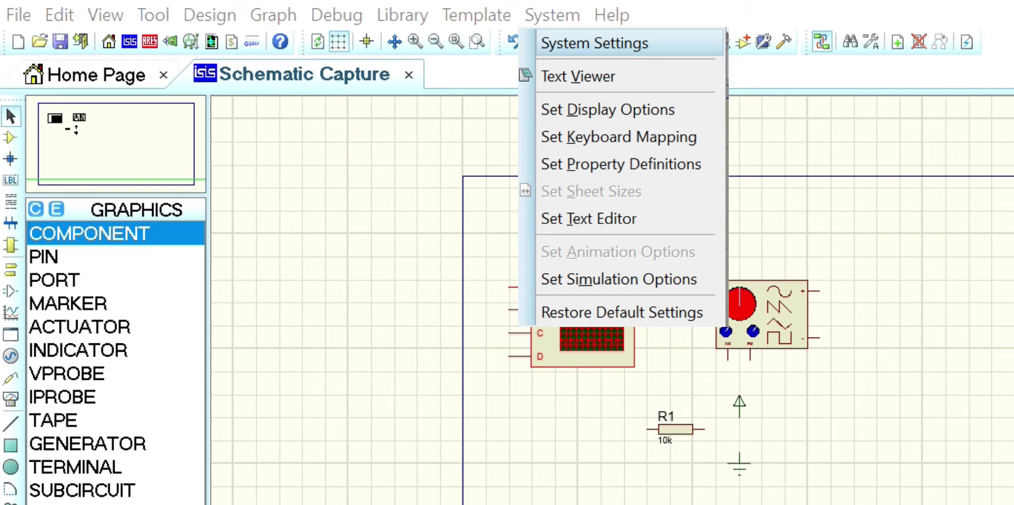
scroll(853, 414, down, 2)
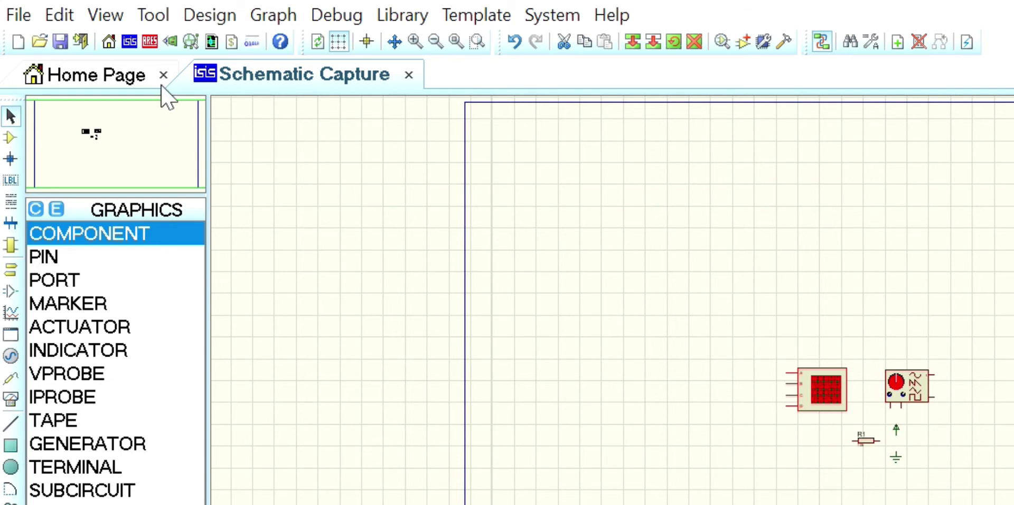
- Open the PCB Layout alongside the schematic
key(alt+f)
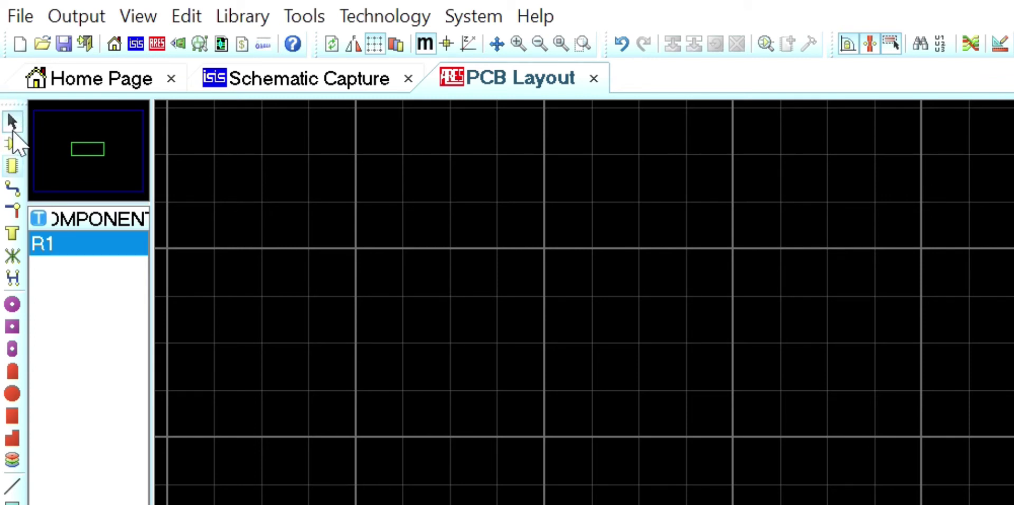
- Place the RES40 resistor package horizontally on the board, just above and to the side of the origin marker
click(12, 165)
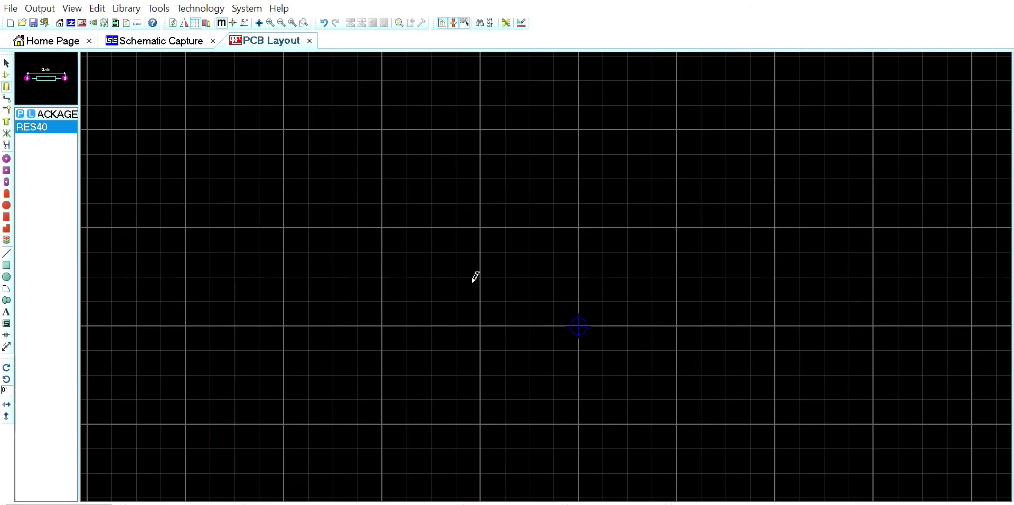
click(505, 301)
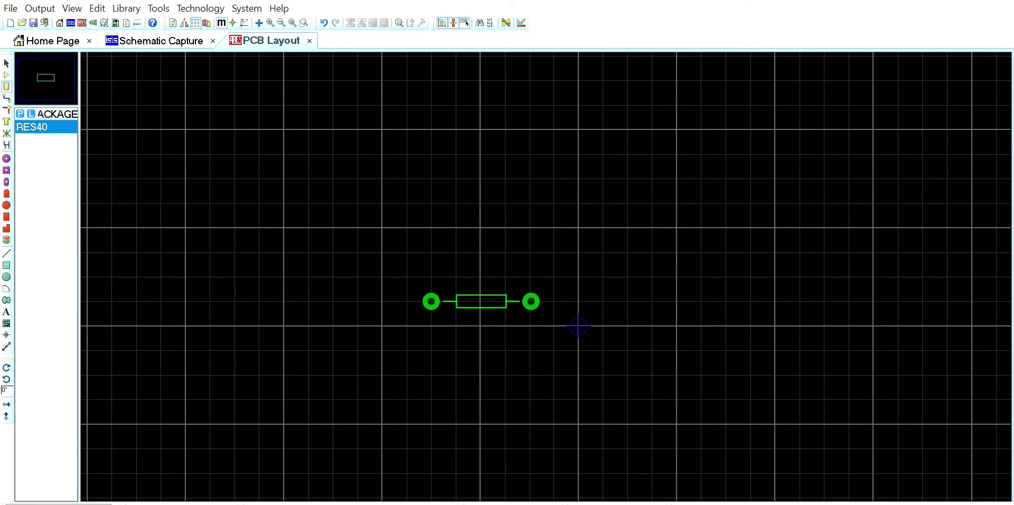
click(481, 301)
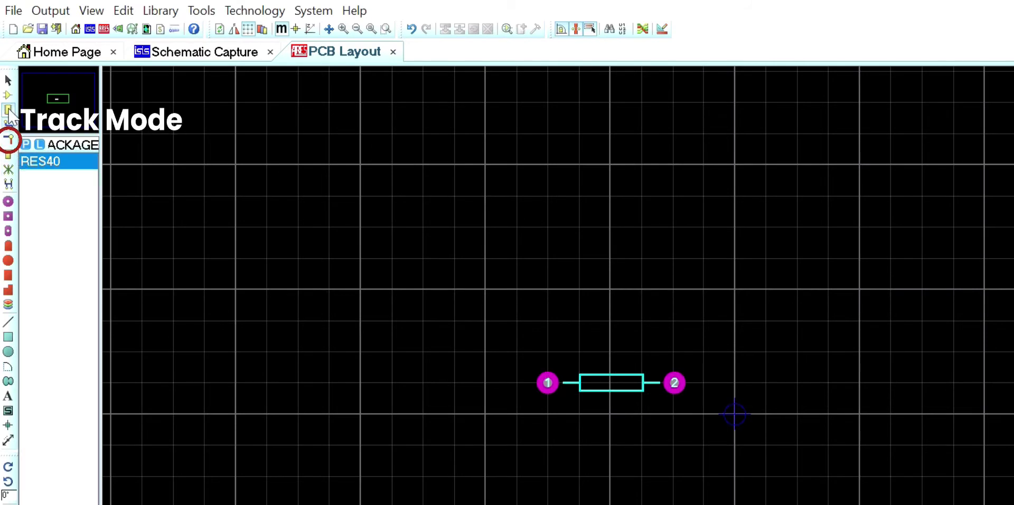
- Route a DEFAULT-style track from the resistor's pad 2 outward, around a bend, and back to an open end above
click(9, 122)
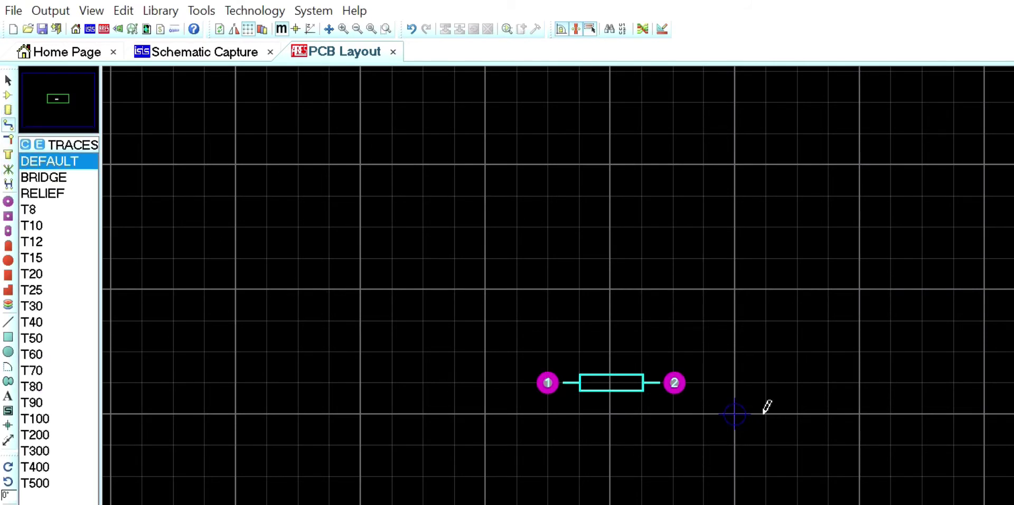
click(684, 384)
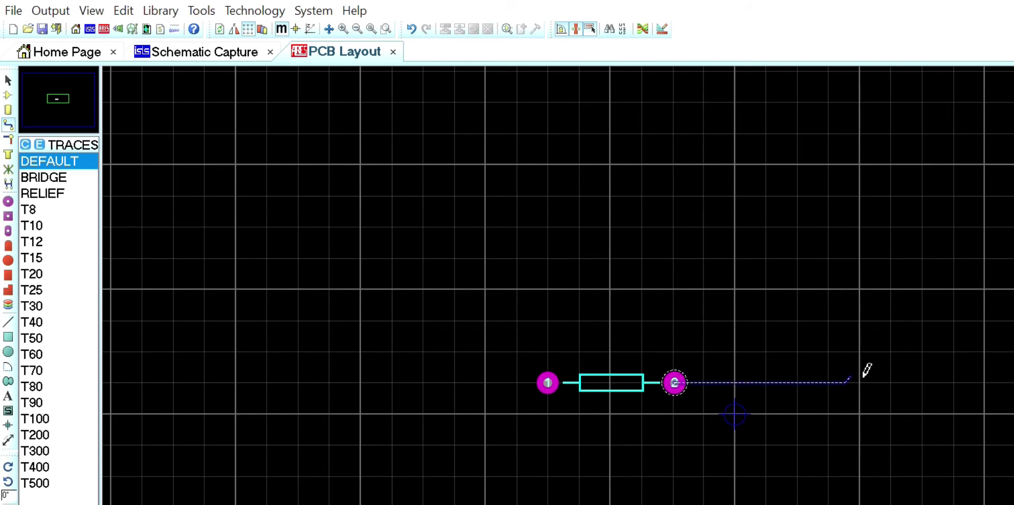
click(933, 318)
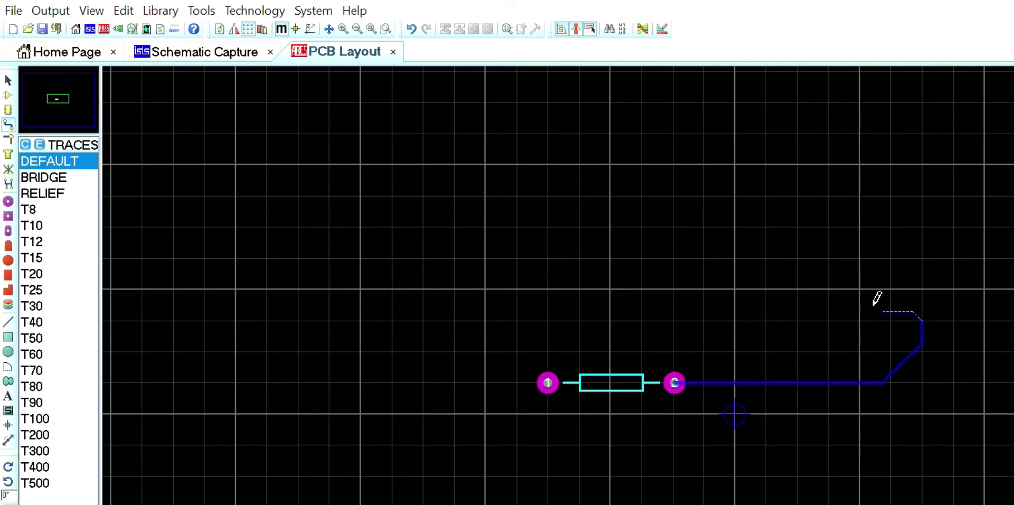
right_click(827, 306)
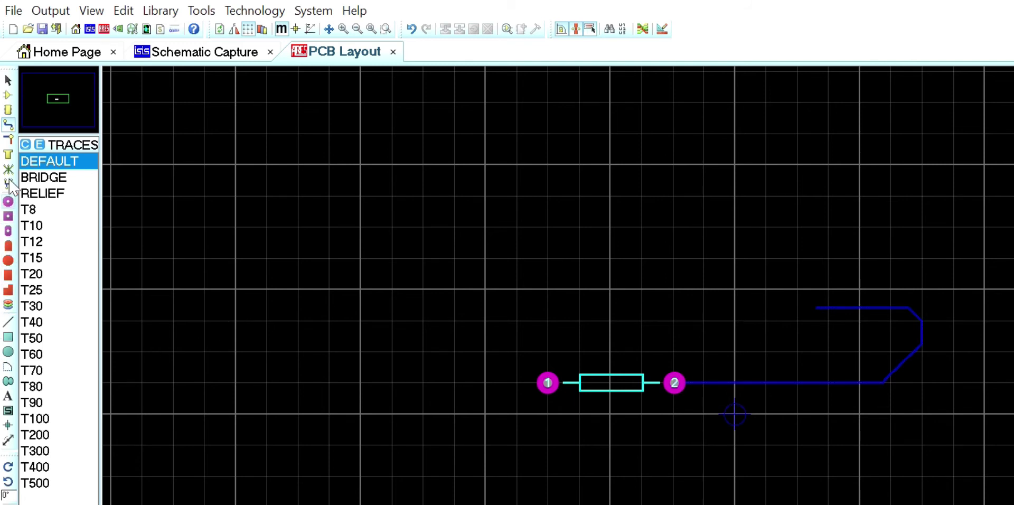
- Put a C-40-15 round through-hole pad on the resistor's pad 1 and another near the track's open end
click(9, 199)
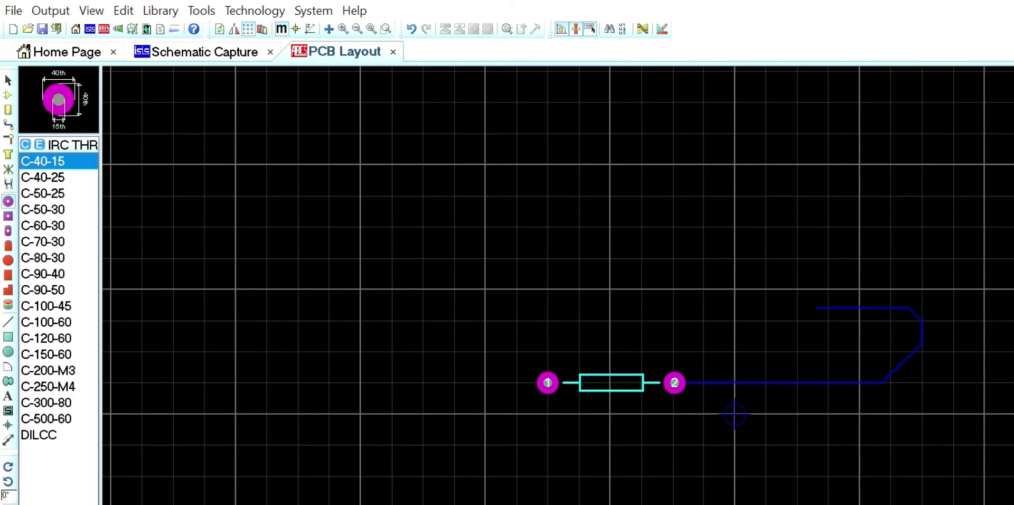
click(548, 383)
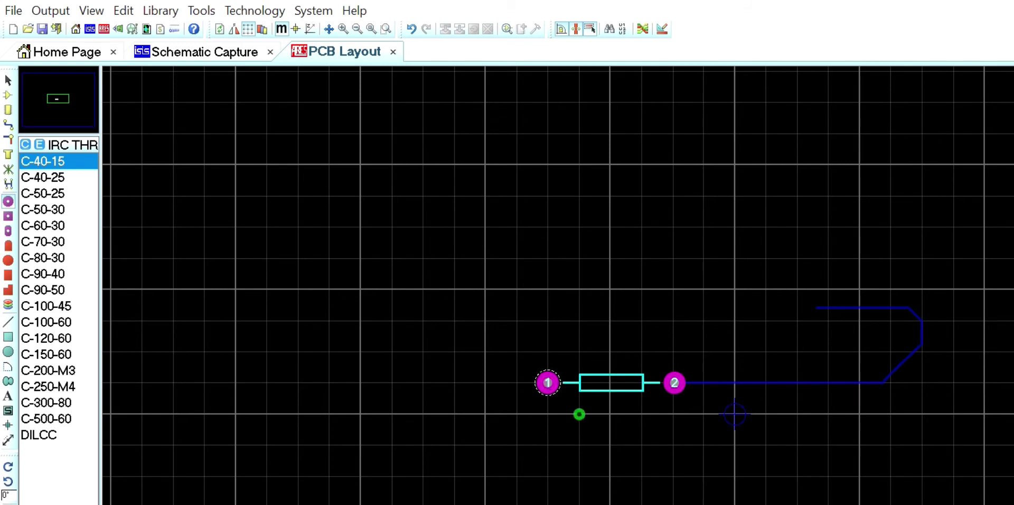
click(548, 382)
click(797, 290)
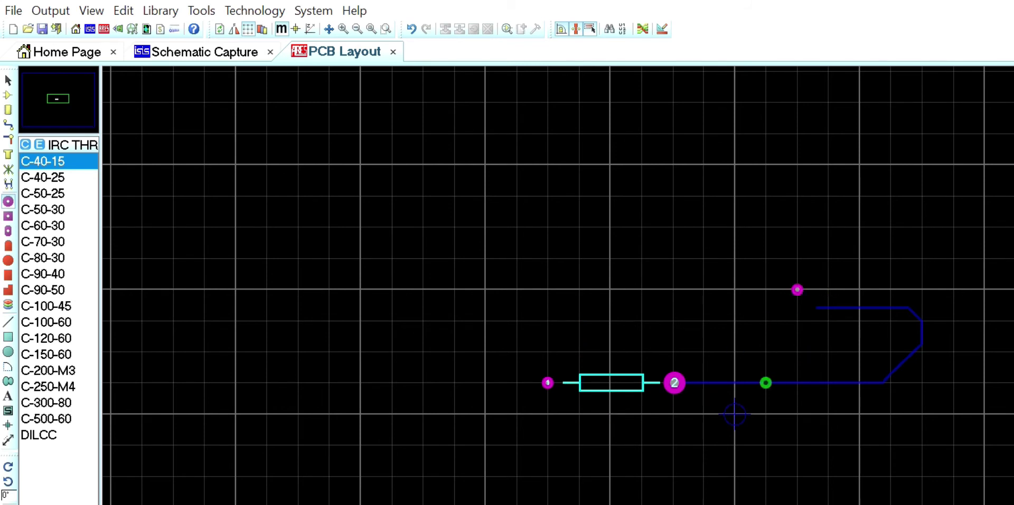
click(8, 215)
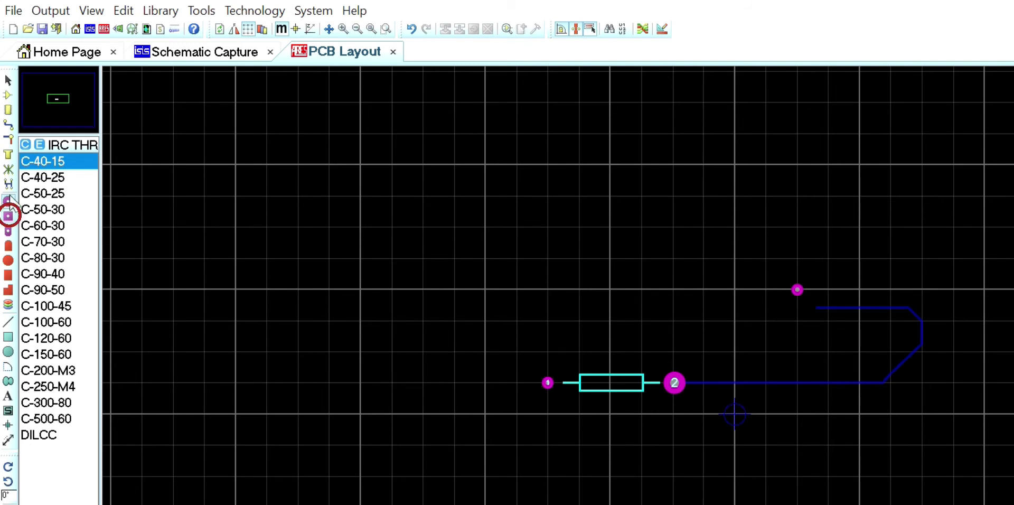
click(8, 230)
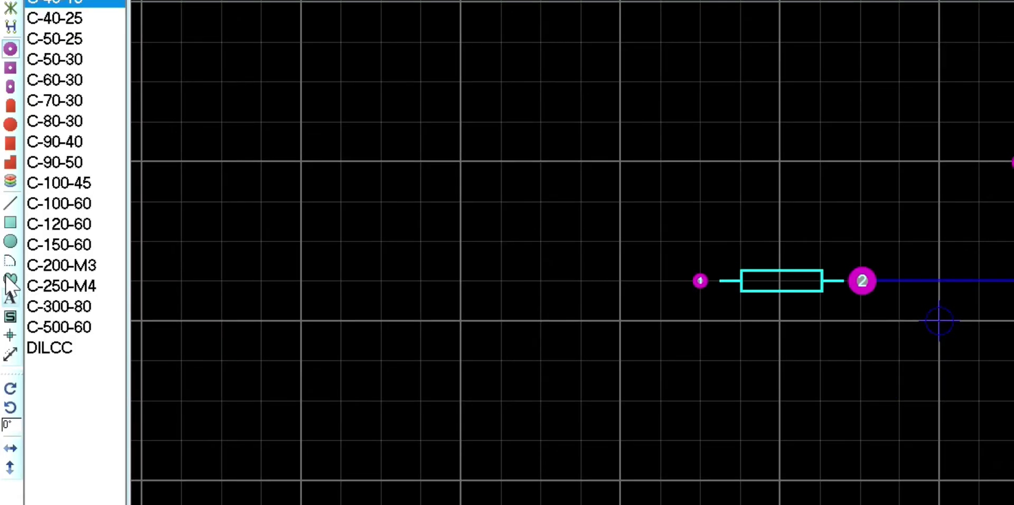
click(8, 396)
- Draw a horizontal dimension about 35 mm long below the resistor and its track
click(10, 354)
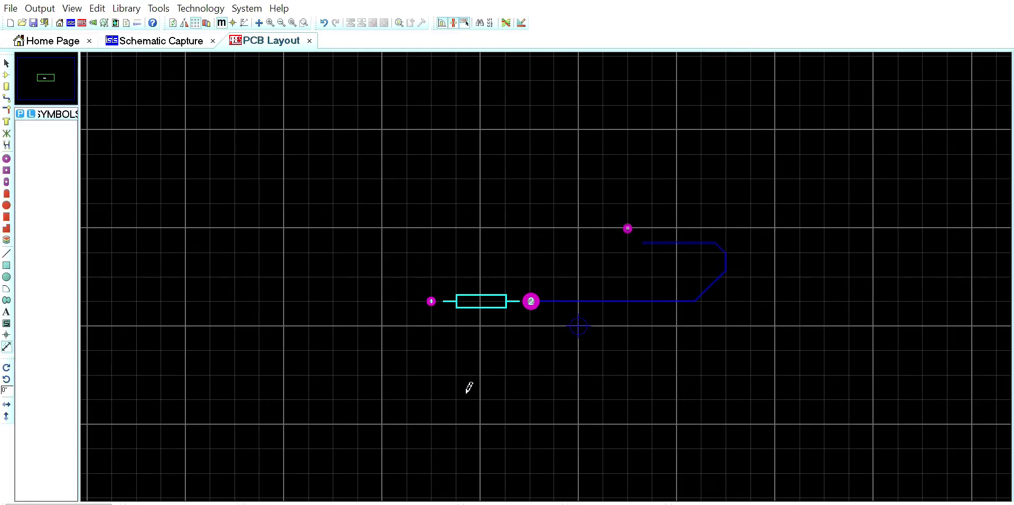
click(410, 366)
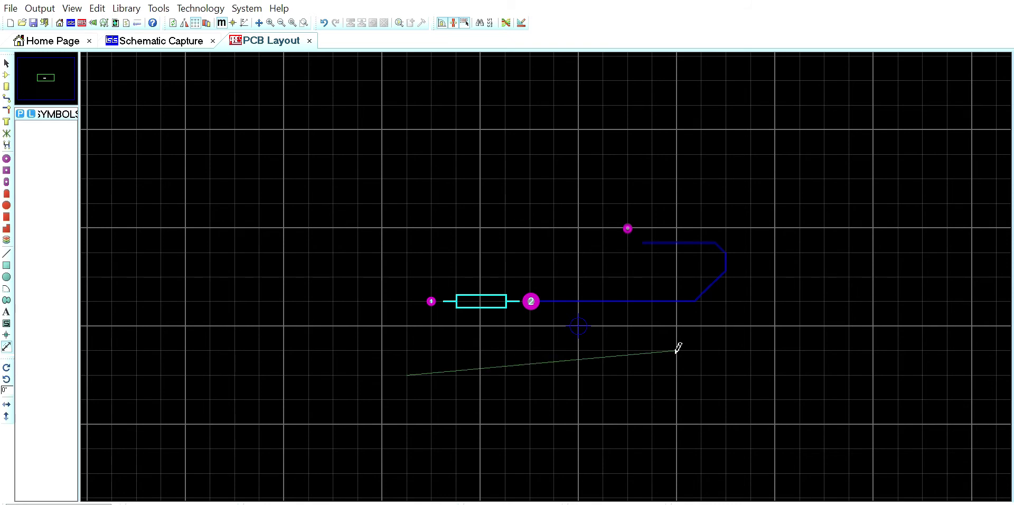
click(764, 365)
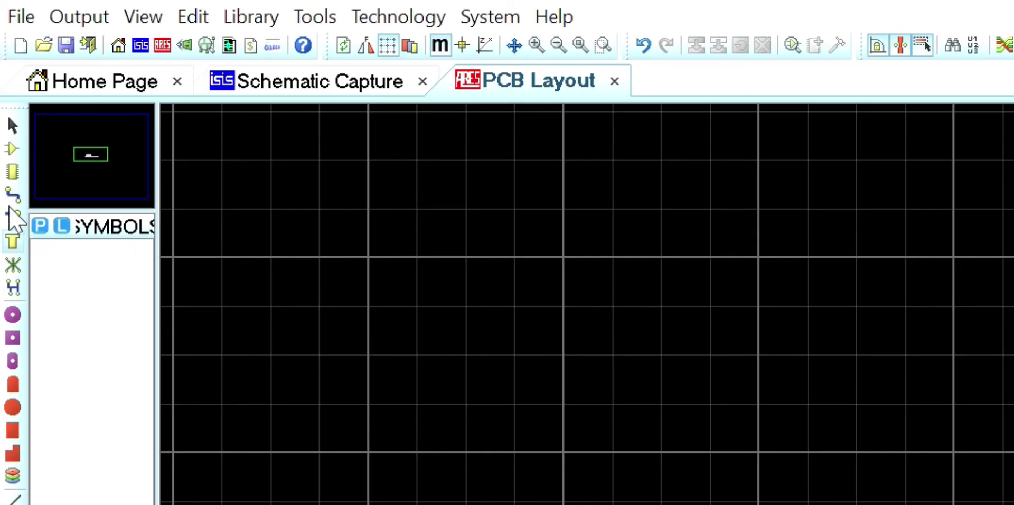
- Draw a rectangular zone enclosing the resistor, pads, track and dimension, and browse the trace styles, leaving T25 selected
click(13, 239)
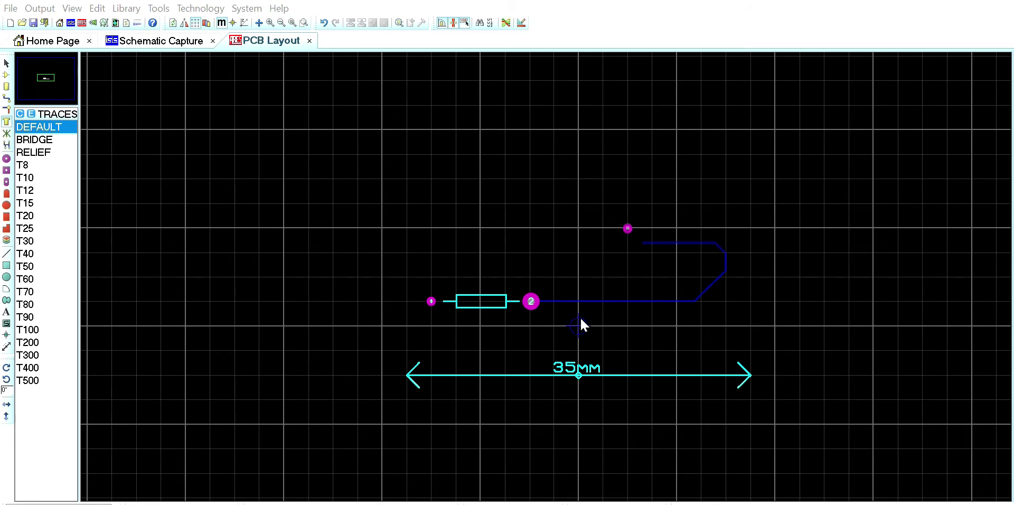
click(24, 237)
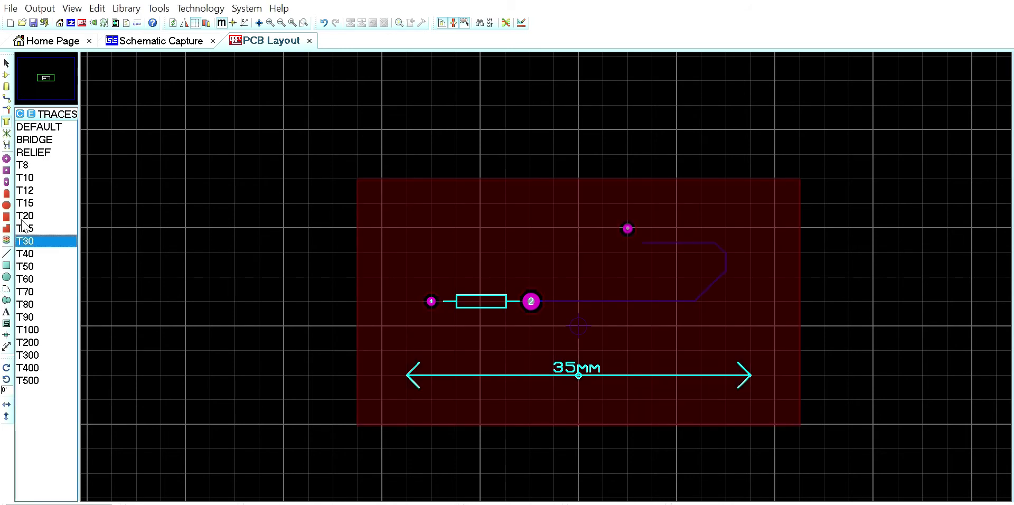
click(24, 203)
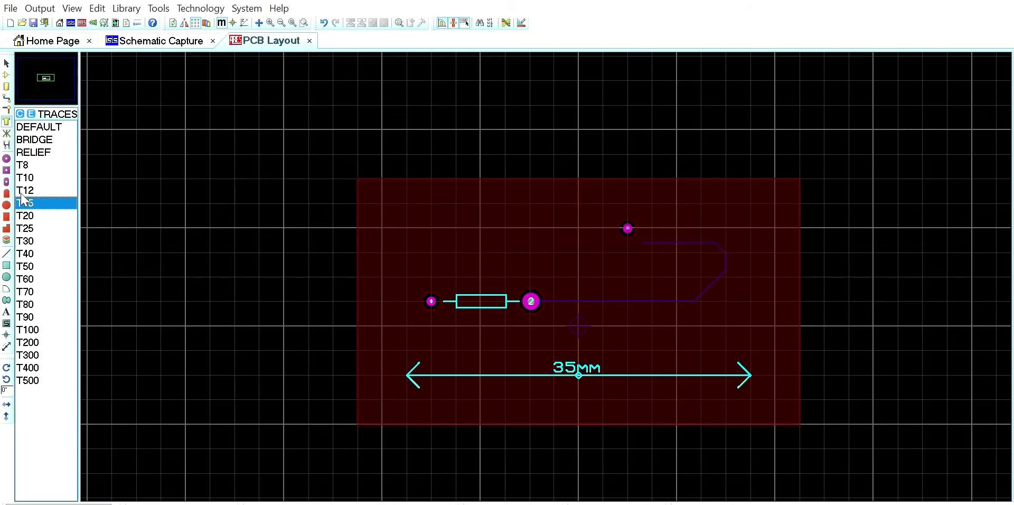
click(23, 329)
click(24, 229)
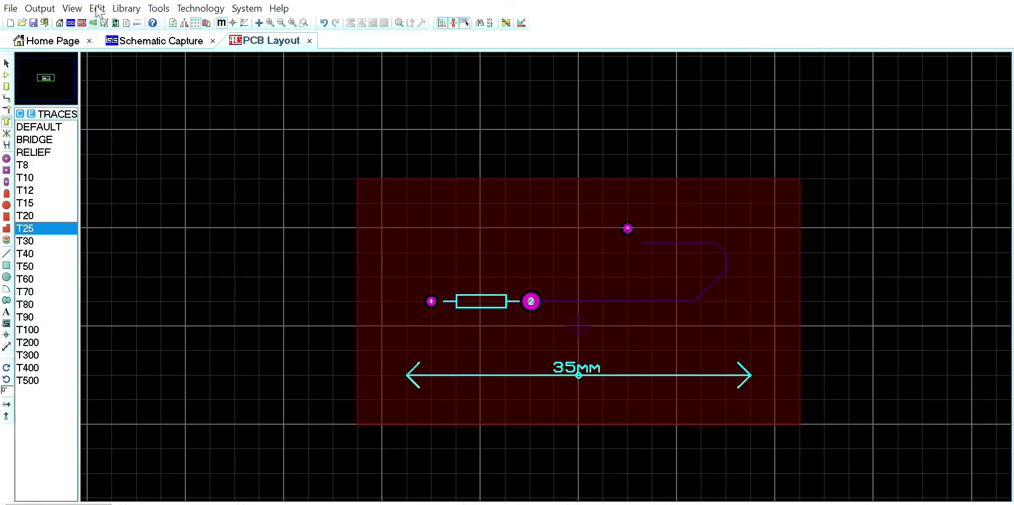
- Open the 3D Visualizer and examine the board from above and from its underside
click(93, 23)
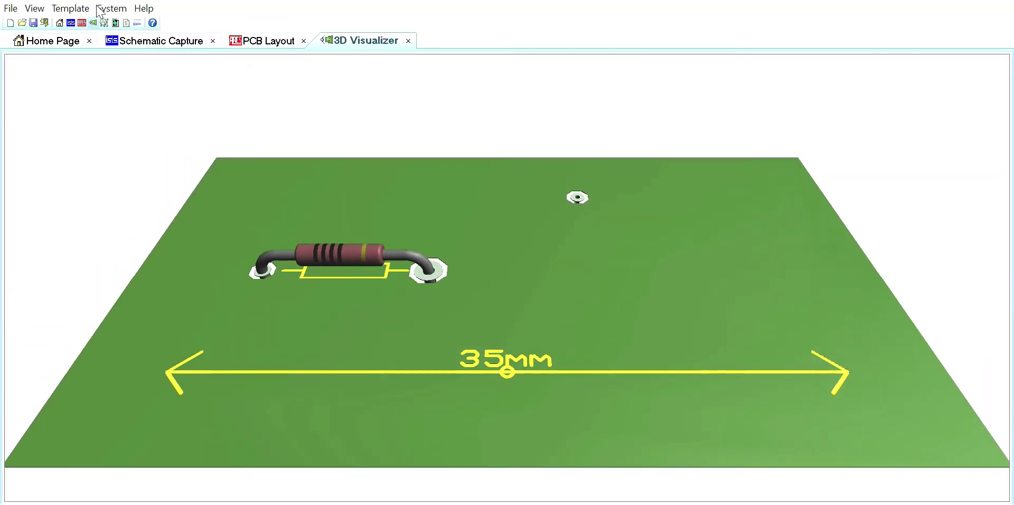
middle_click(471, 349)
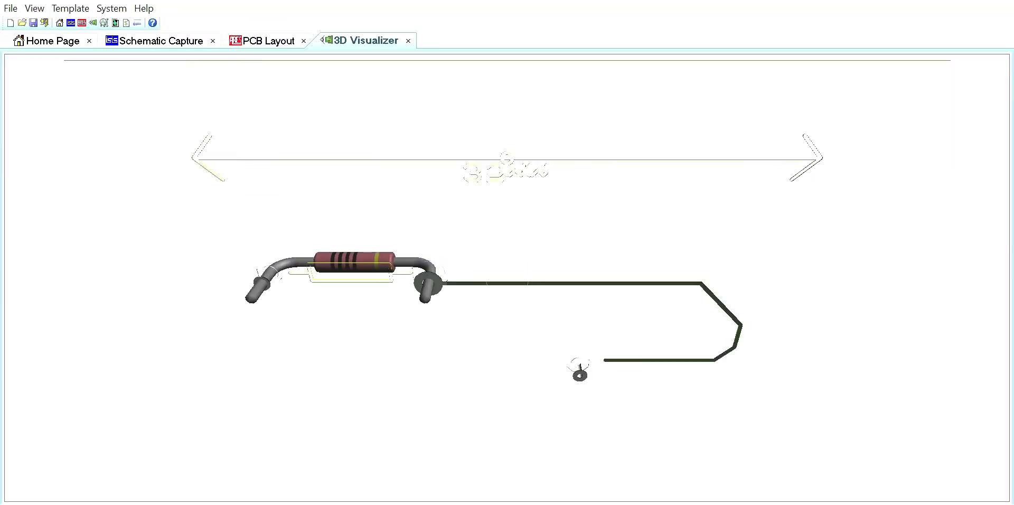
drag(507, 278, 507, 330)
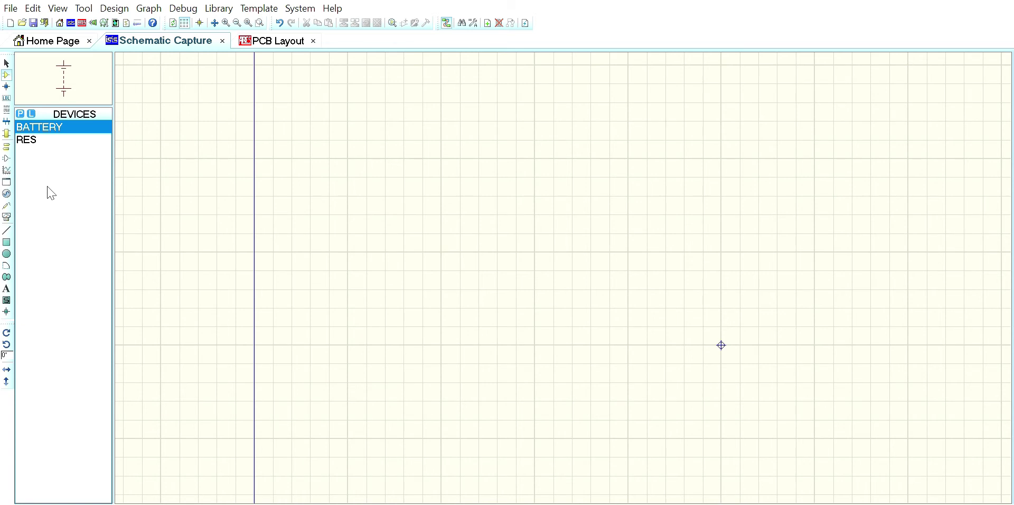
- Place a battery on the empty schematic and an upright resistor beside it
click(307, 227)
click(310, 226)
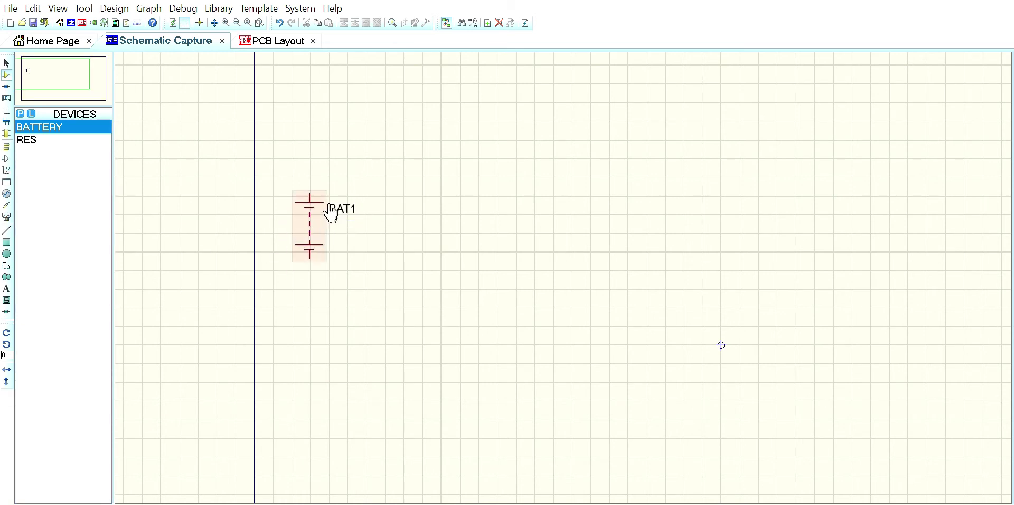
click(341, 211)
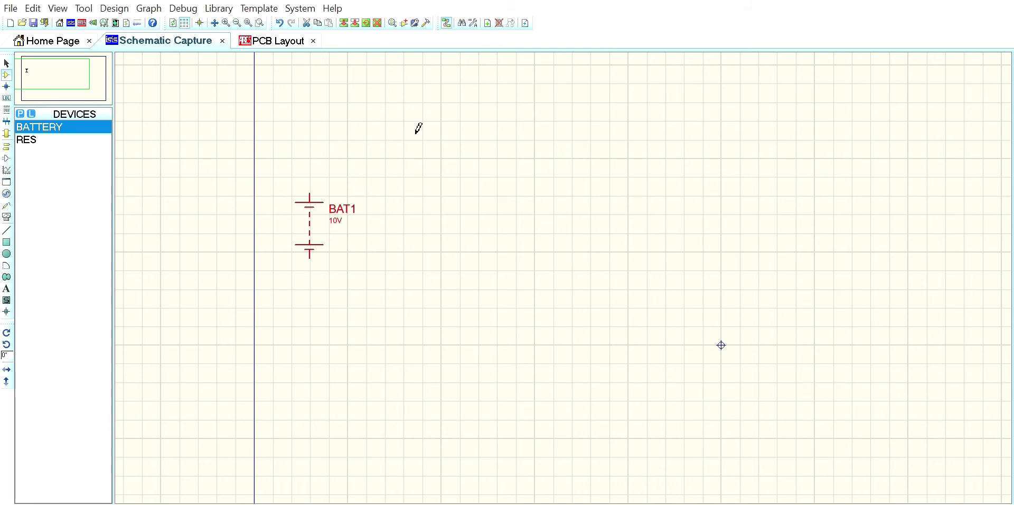
click(38, 139)
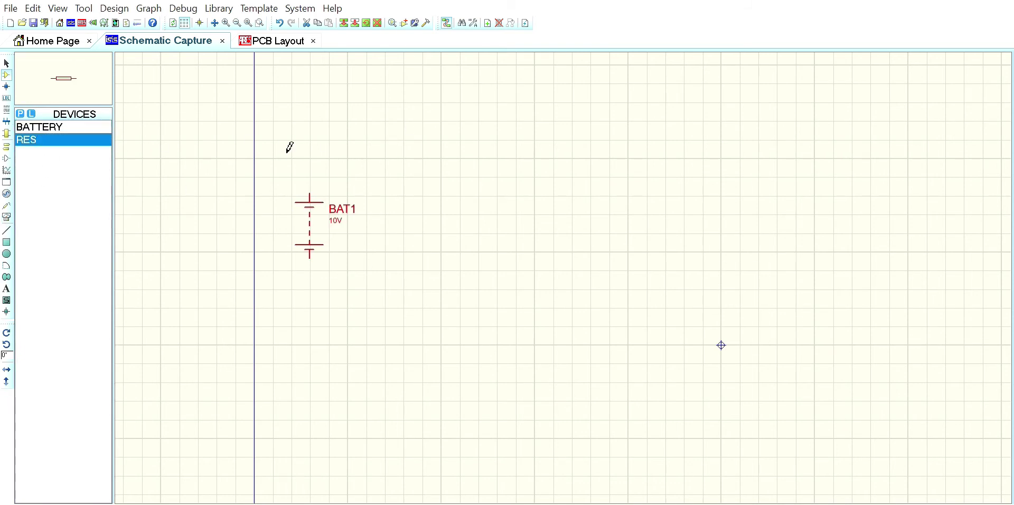
click(441, 212)
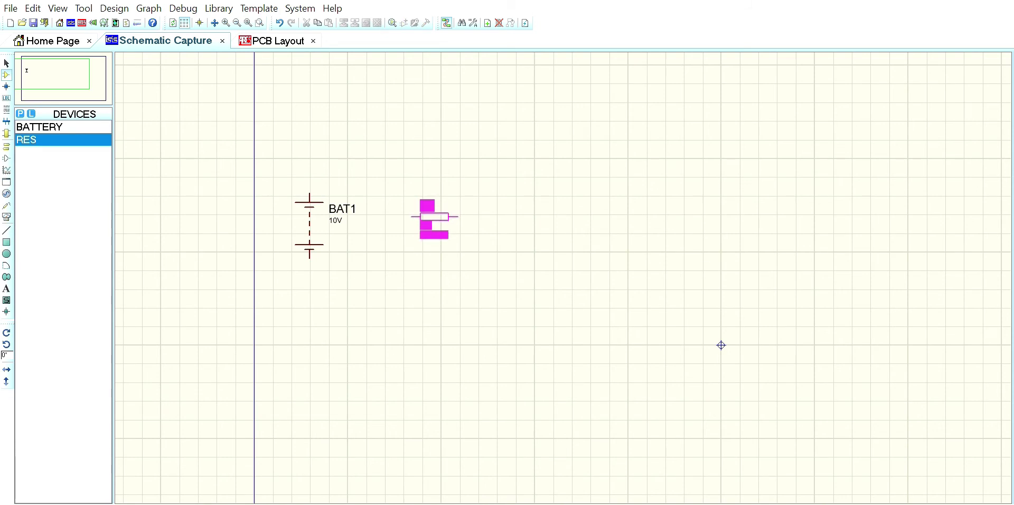
click(435, 216)
- Wire the battery's two terminals to the matching ends of the resistor to form a closed loop
click(309, 196)
click(434, 195)
click(310, 256)
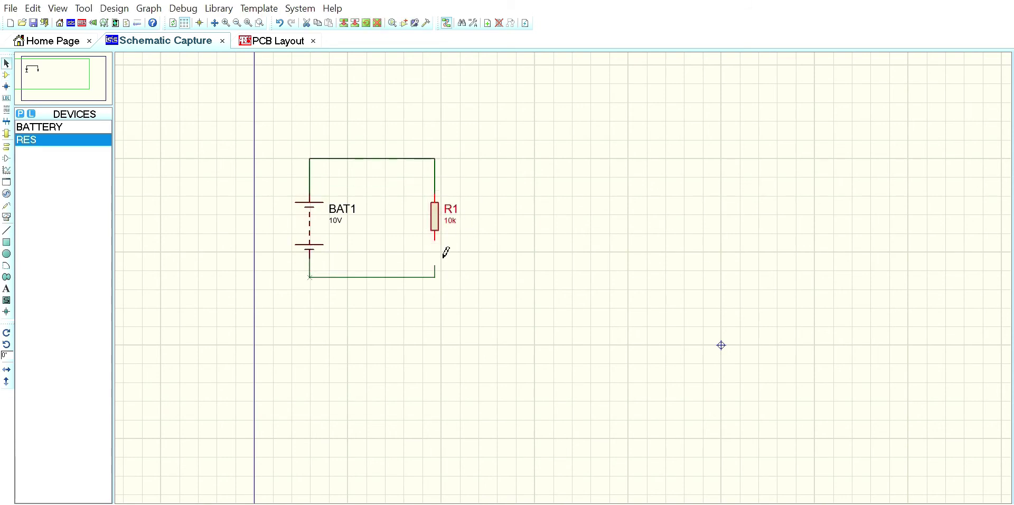
click(435, 240)
- Place a DC voltmeter beside the resistor and wire it in parallel with the resistor
click(6, 193)
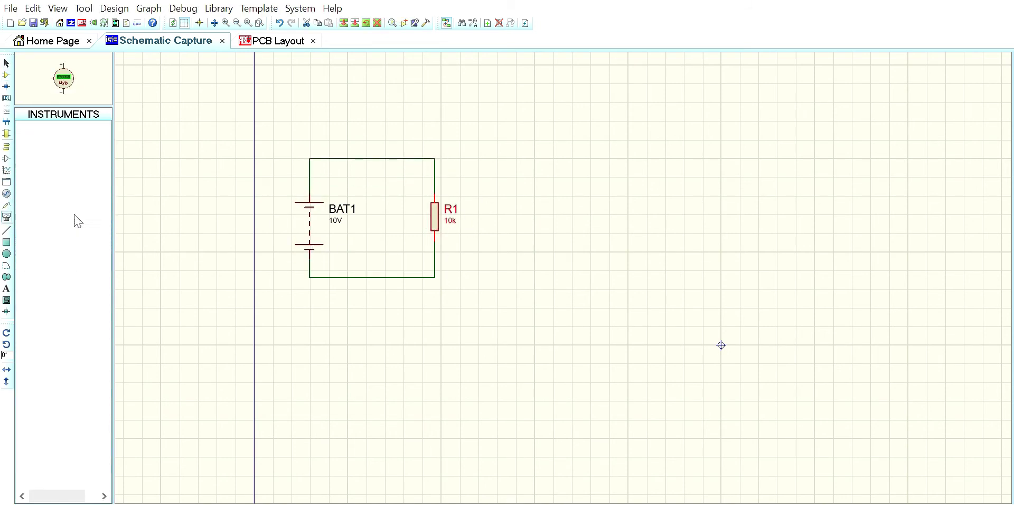
click(75, 227)
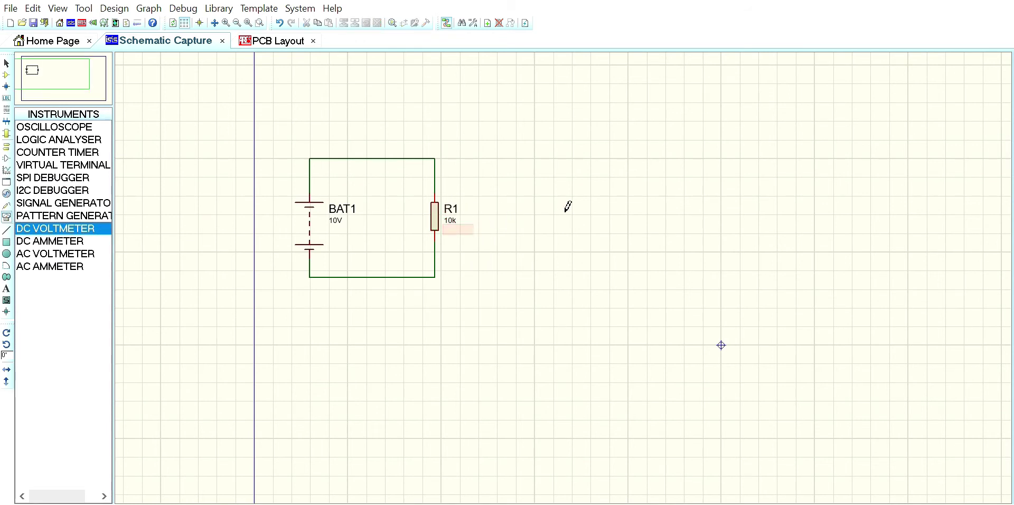
click(518, 219)
click(502, 208)
click(503, 181)
click(434, 159)
click(503, 237)
click(434, 277)
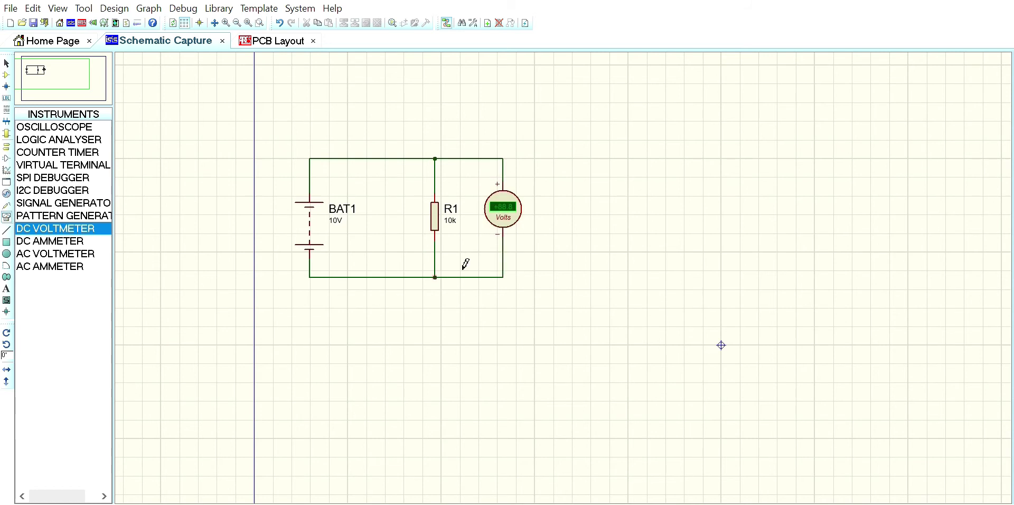
- Set resistor R1's value to 1, run the simulation and stop it
click(462, 212)
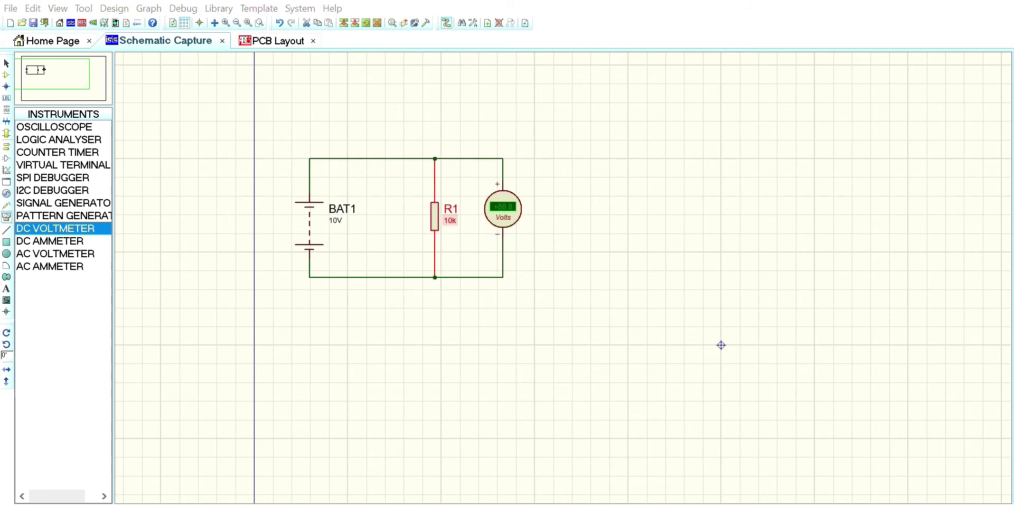
text(1)
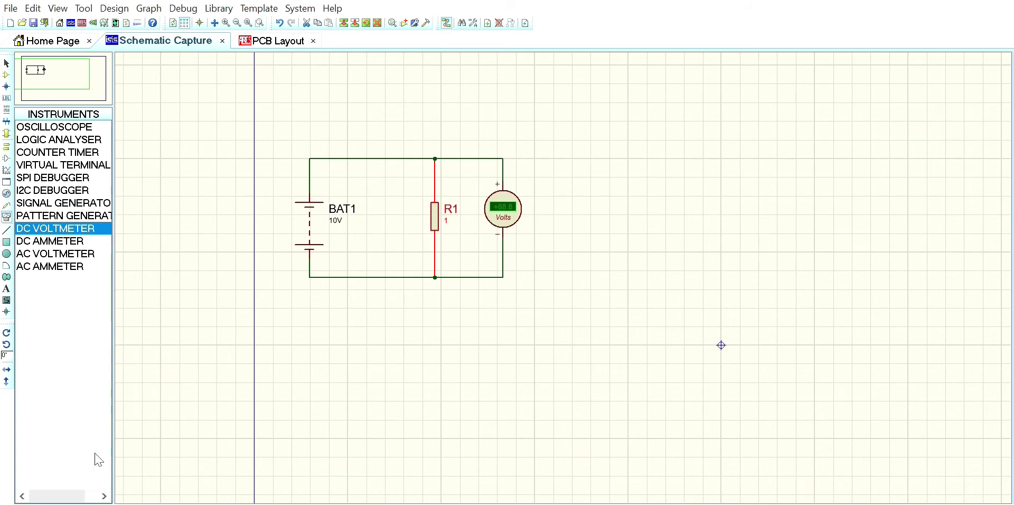
click(10, 496)
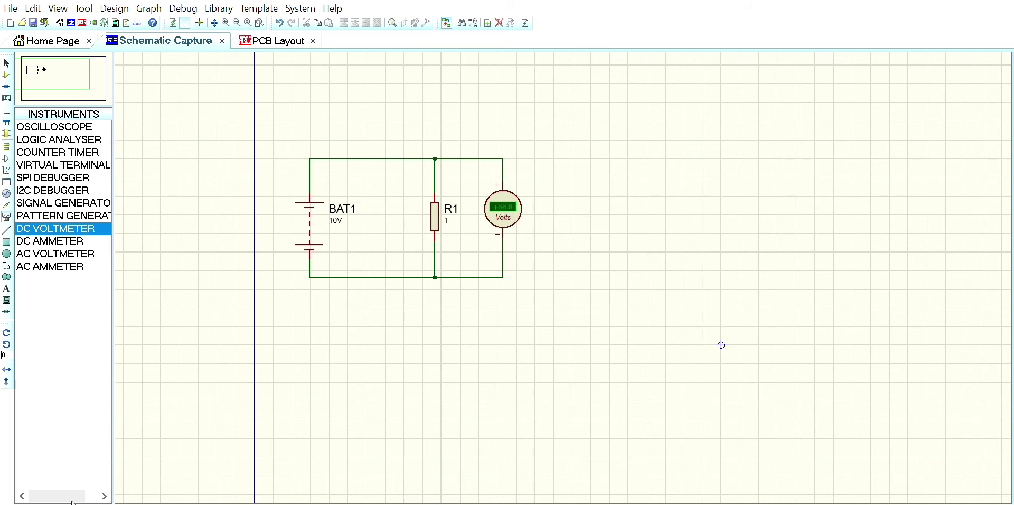
click(50, 496)
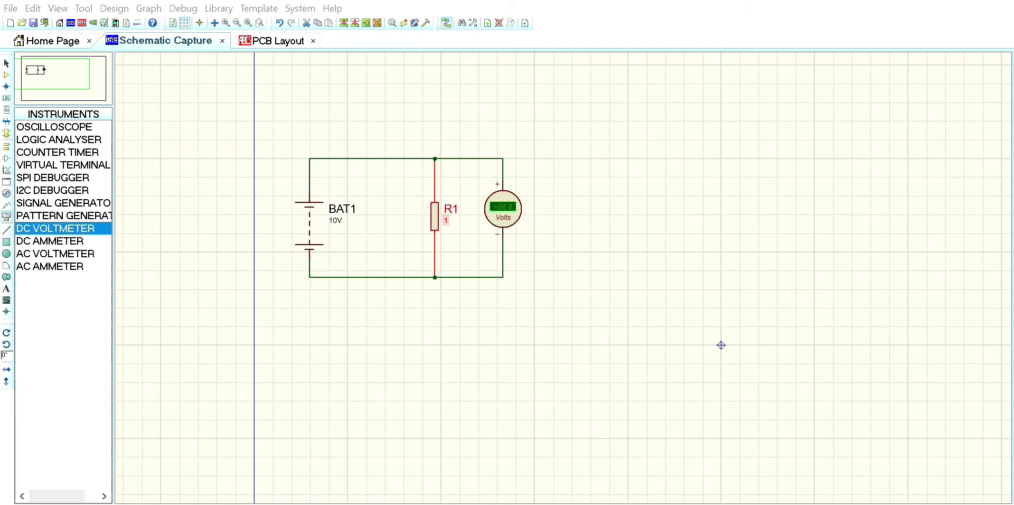
- Change resistor R1's value to 1M
text(M)
click(554, 409)
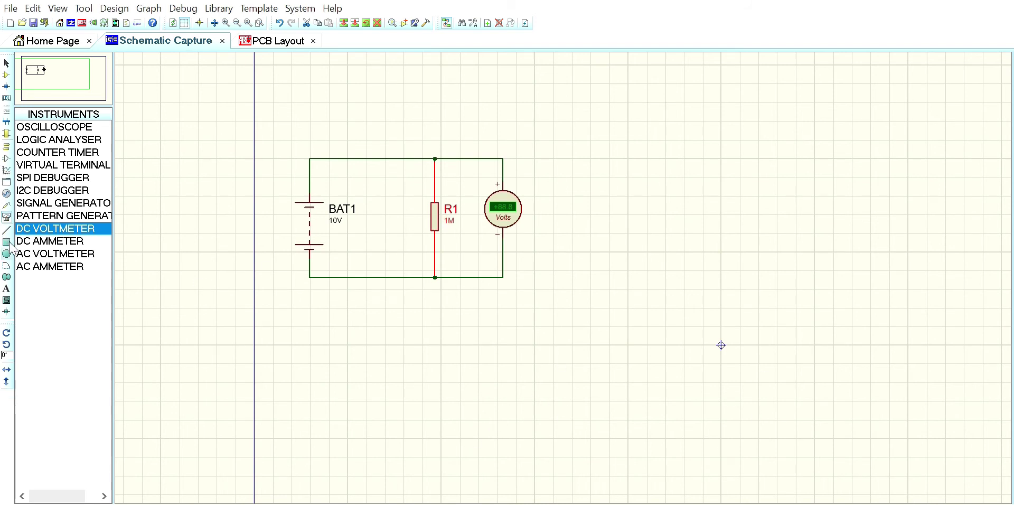
- Run the simulation with R1 at 1M and stop it
click(20, 500)
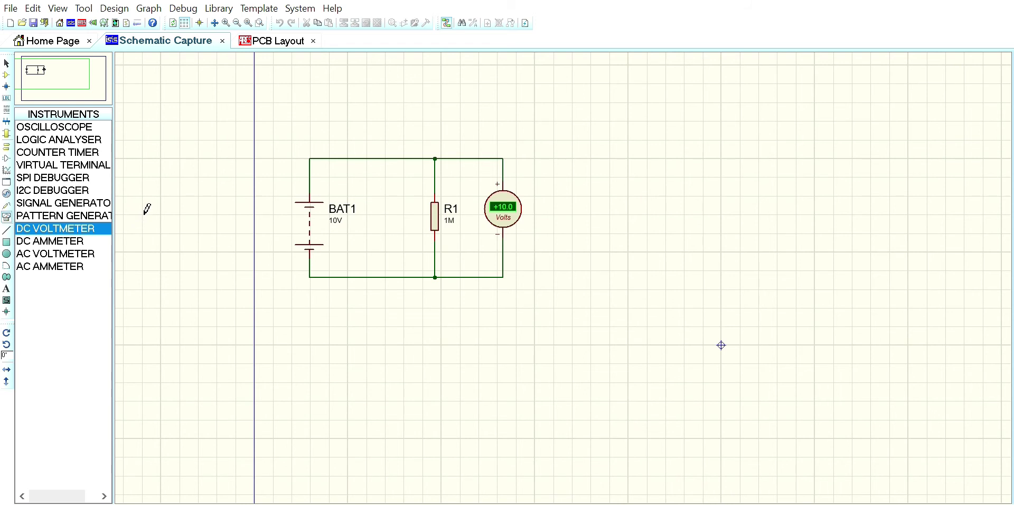
click(6, 75)
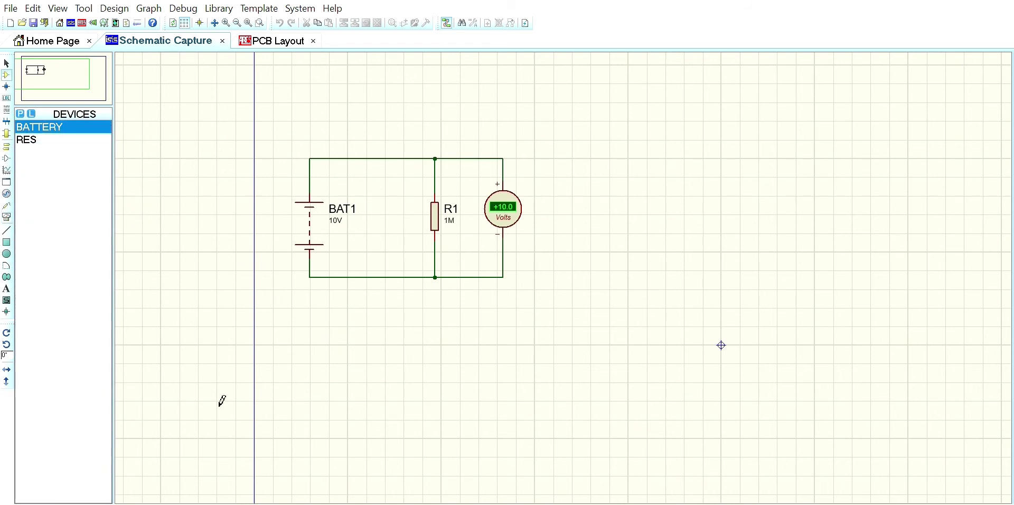
click(73, 501)
- Place a second battery below the first circuit, with a horizontal resistor above it and a vertical resistor beside it
click(346, 349)
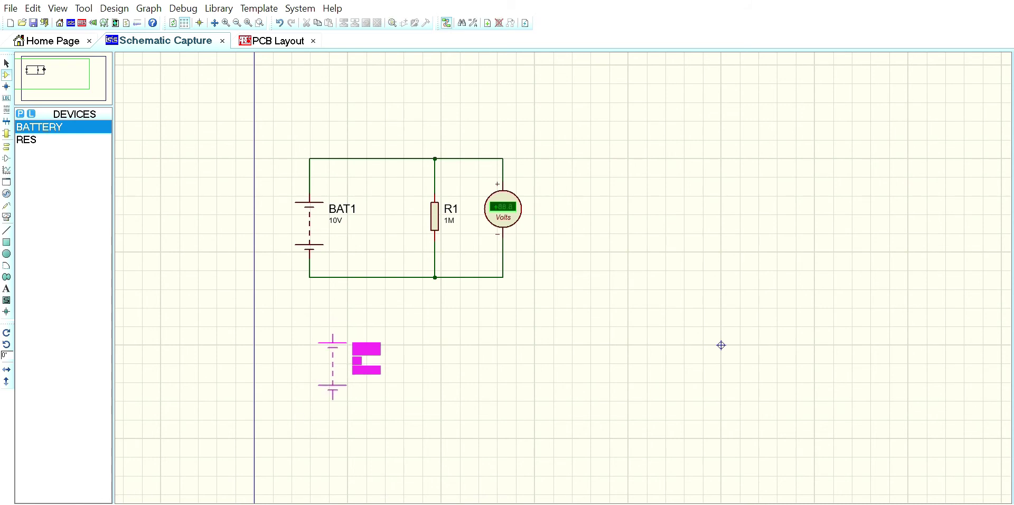
click(327, 373)
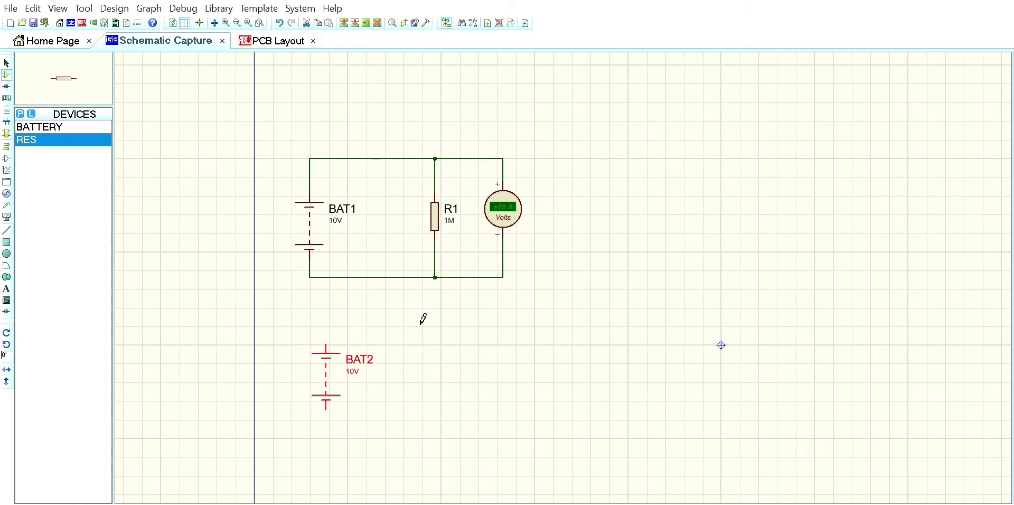
click(411, 322)
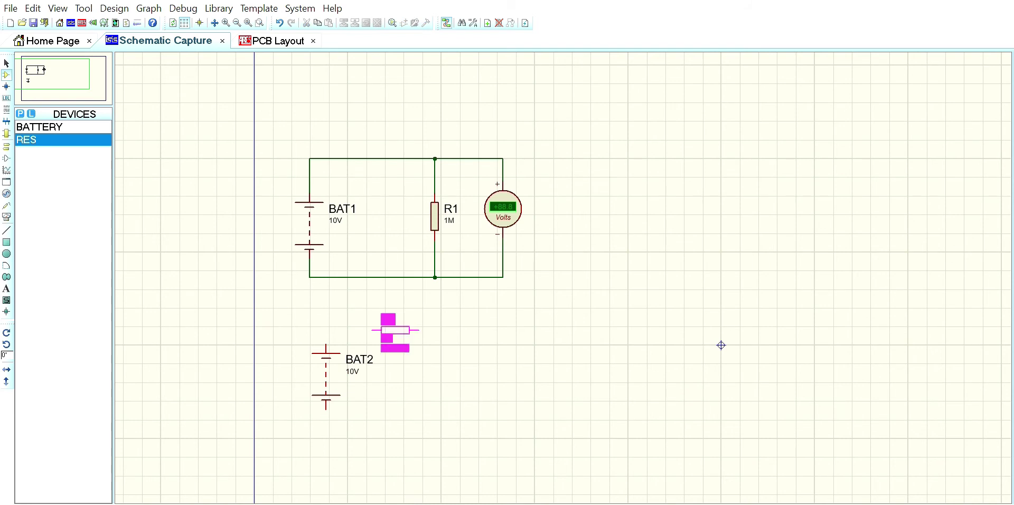
click(371, 323)
click(450, 368)
click(450, 368)
key(KP_Add)
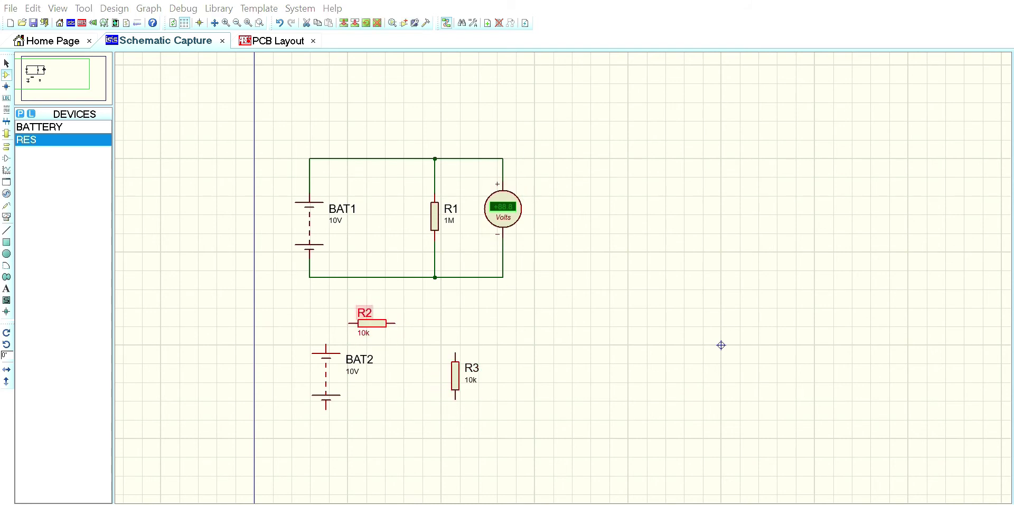
- Rename the two new resistors RS and RL, and wire them in series with battery BAT2 to form a closed loop
click(326, 344)
click(349, 323)
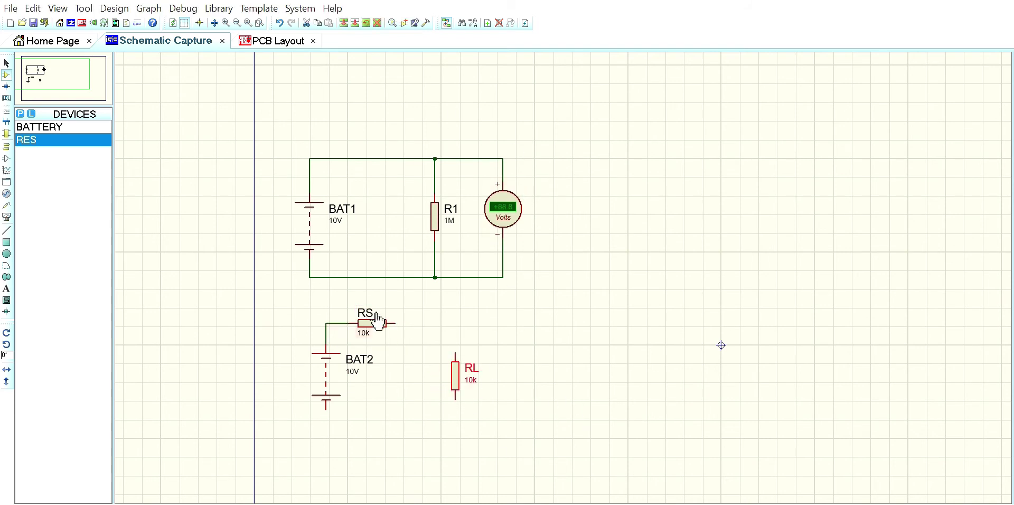
click(394, 322)
click(455, 353)
click(325, 408)
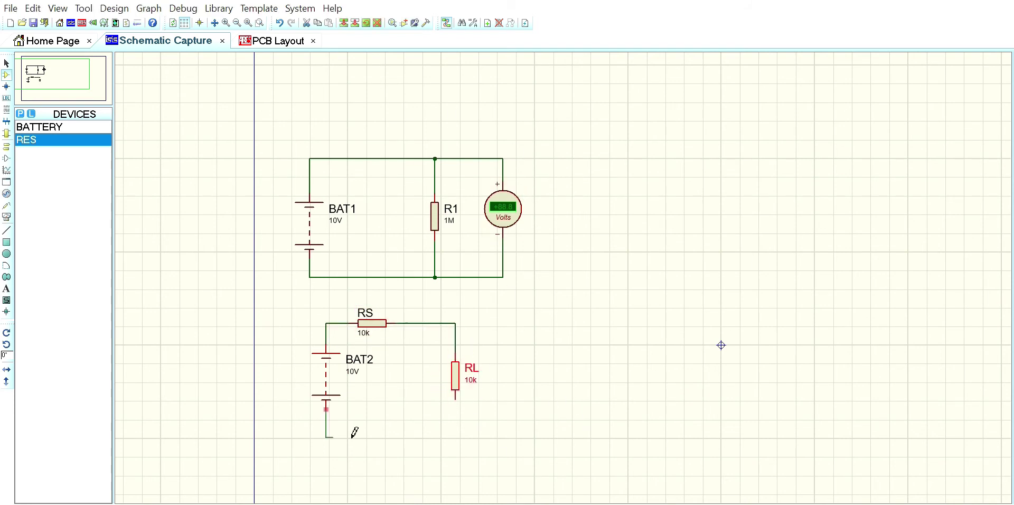
click(455, 399)
- Place a DC voltmeter beside resistor RL and wire it in parallel with RL
click(6, 215)
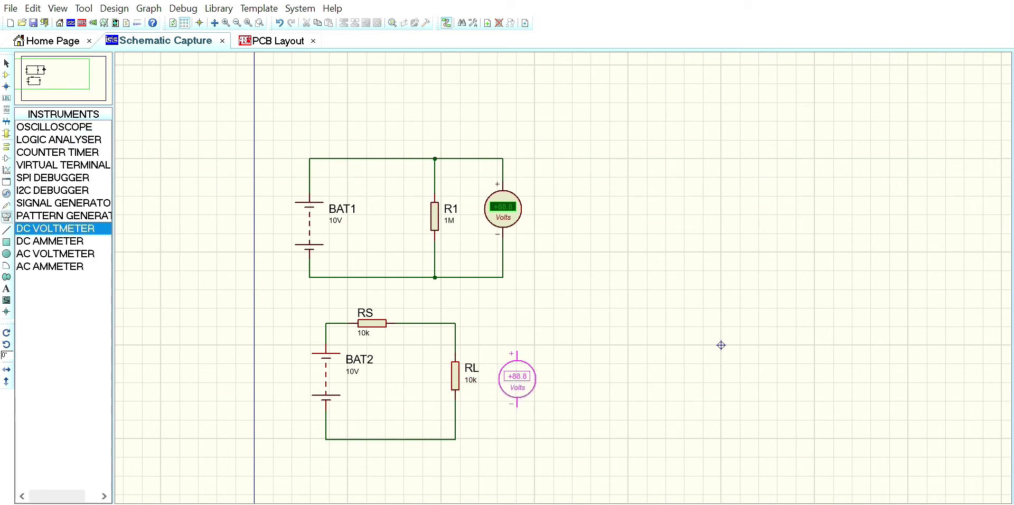
click(517, 379)
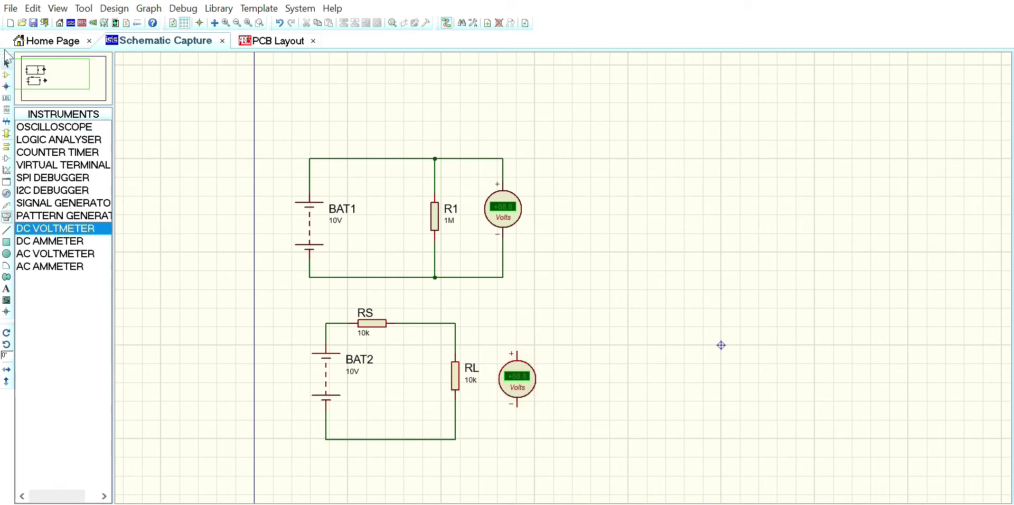
click(6, 62)
click(517, 351)
click(455, 323)
click(517, 407)
click(455, 439)
- Set the values of RS and RL to 1 and run the simulation
click(367, 320)
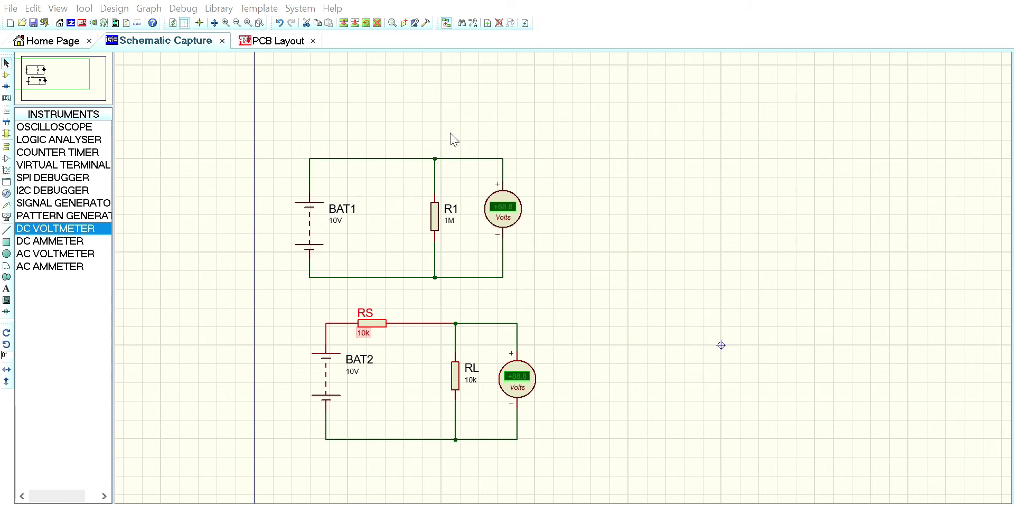
text(1)
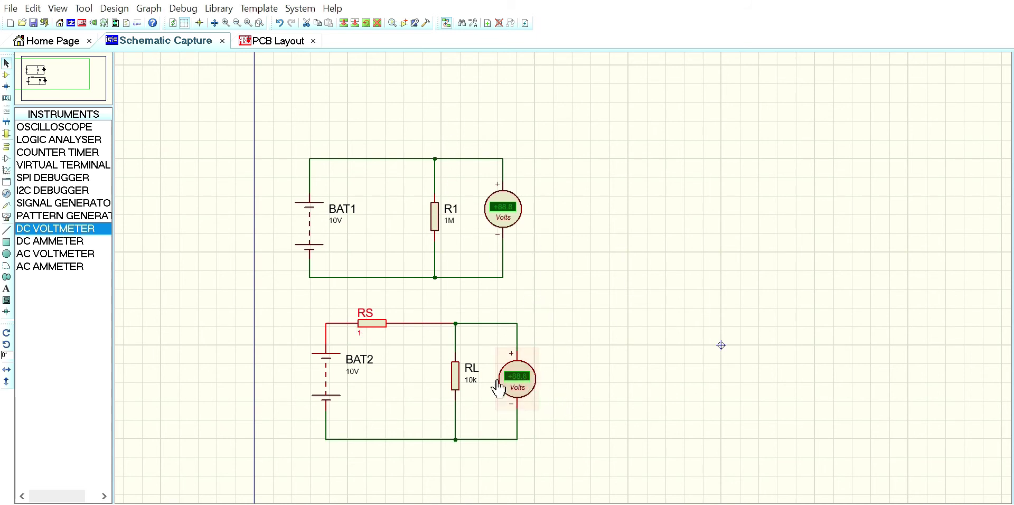
click(479, 376)
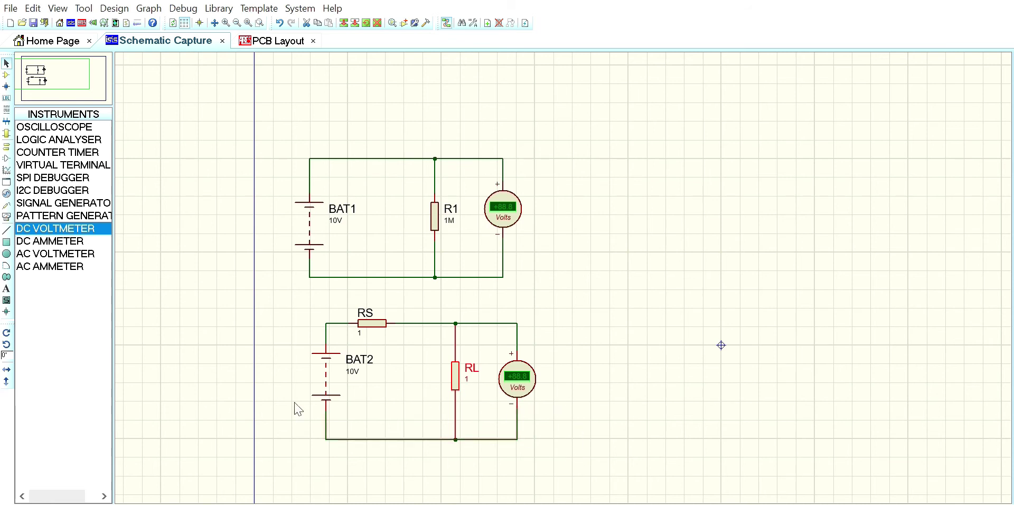
click(18, 497)
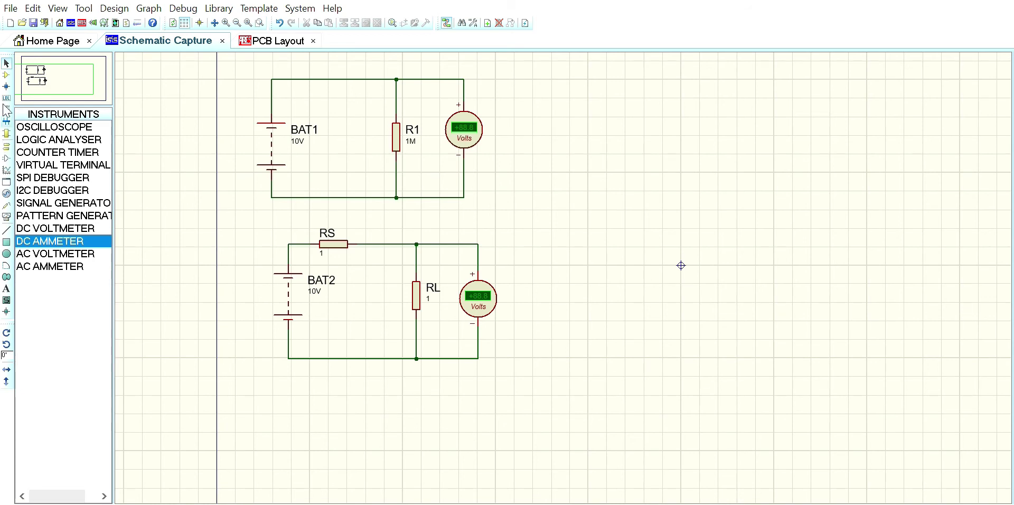
- Place a third battery in the empty area beside the first circuit and set its voltage to 10V
click(6, 74)
click(37, 127)
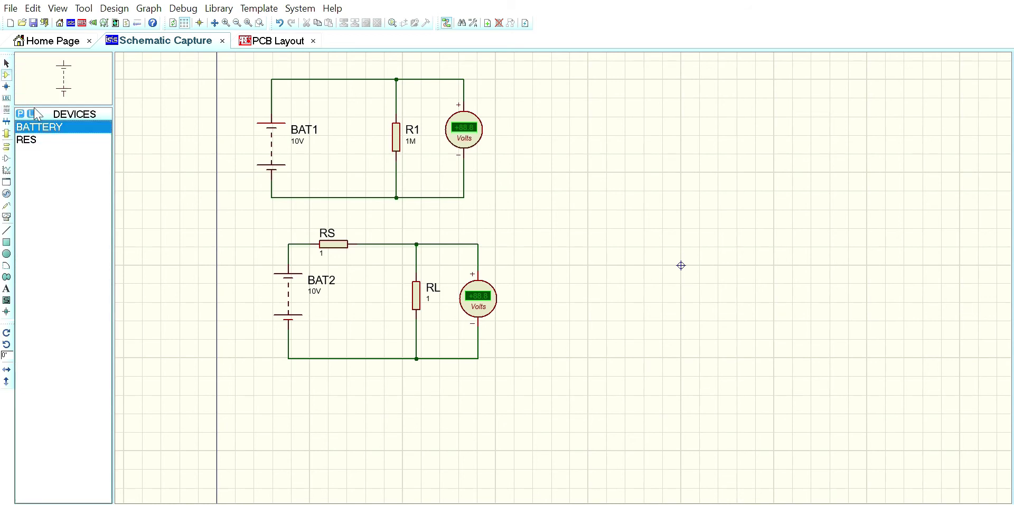
click(586, 177)
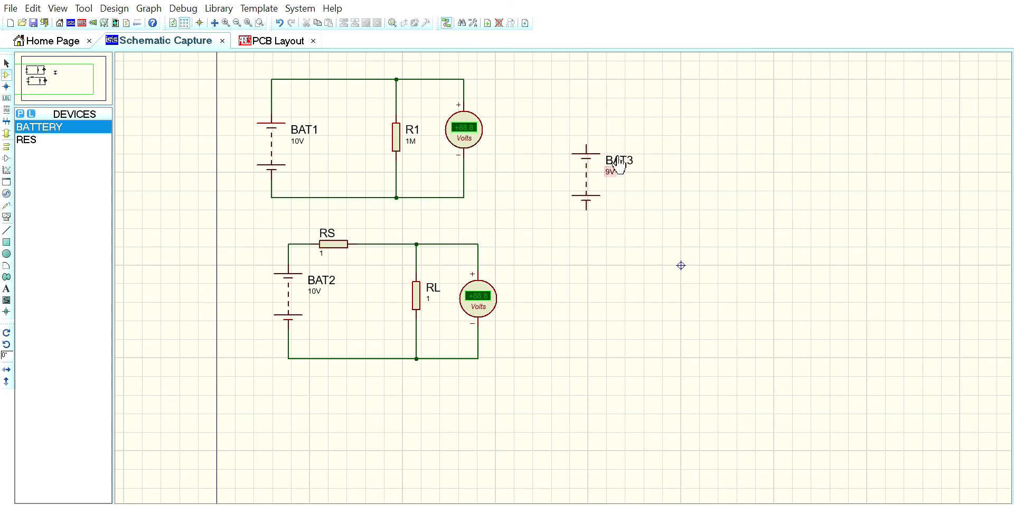
click(610, 158)
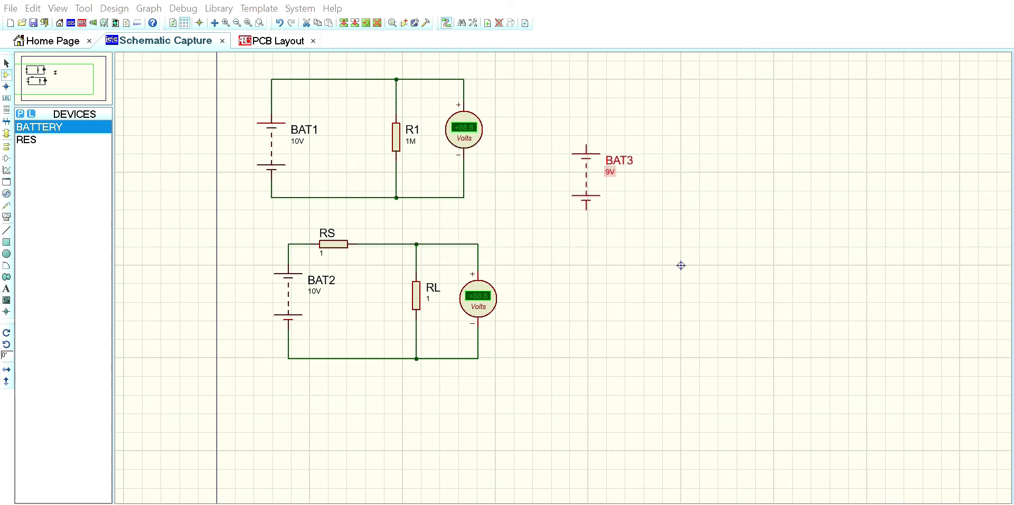
key(Return)
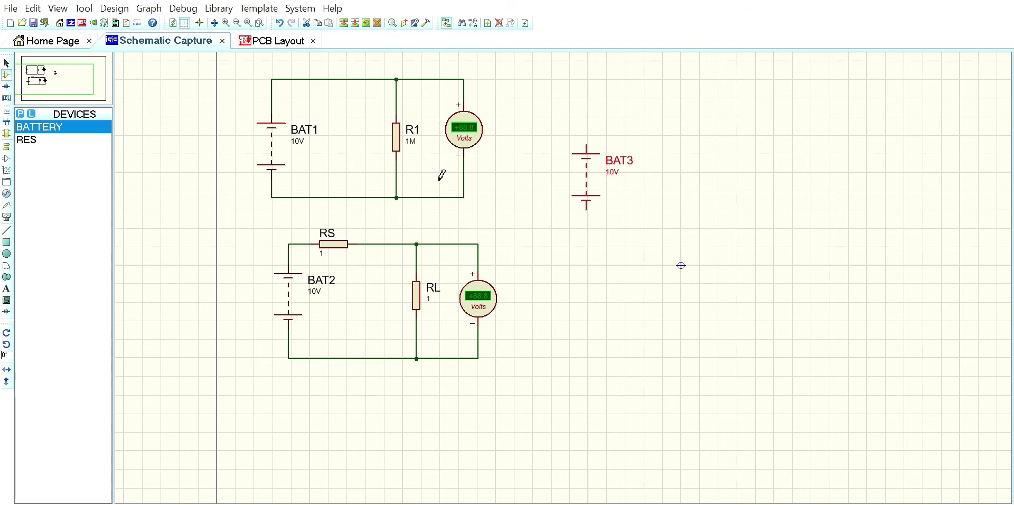
- Place a horizontal resistor above battery BAT3 and a vertical resistor on the far side of the new circuit
click(26, 140)
click(660, 125)
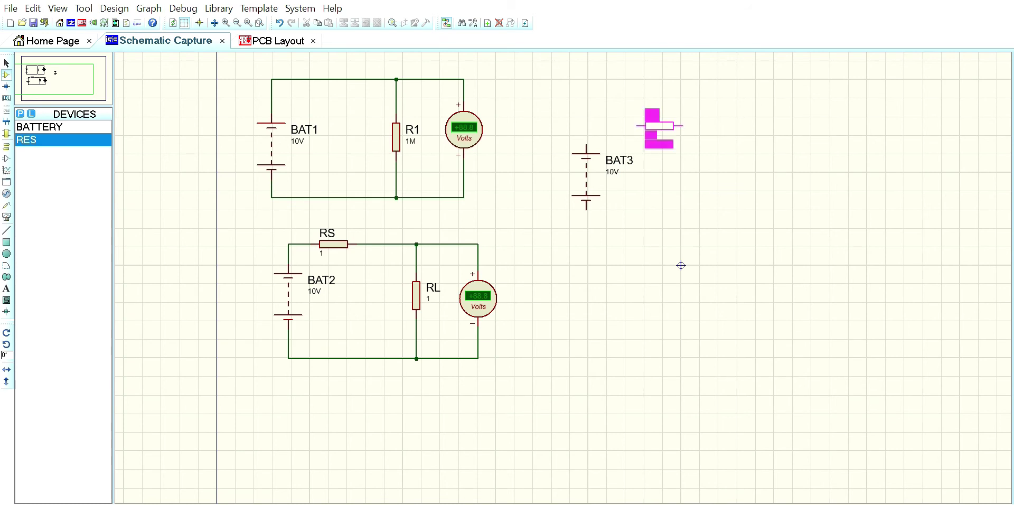
click(658, 127)
click(845, 175)
key(KP_Add)
click(845, 177)
- Place a DC ammeter between resistors R2 and R3, in line with R2
click(6, 216)
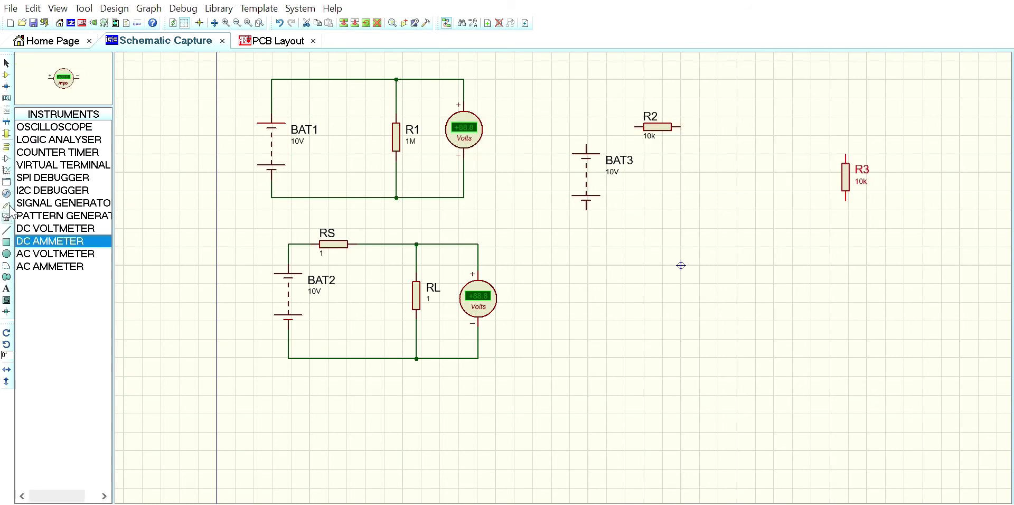
click(762, 122)
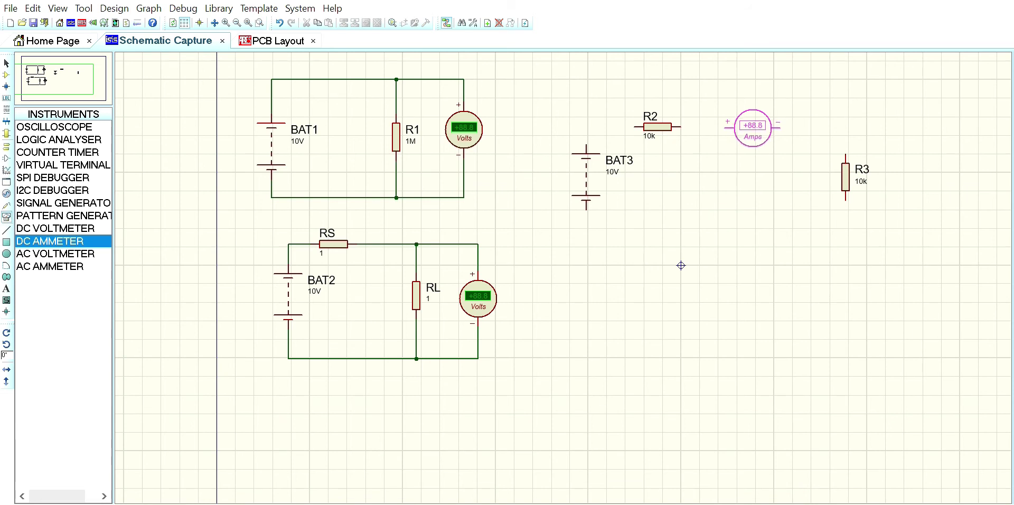
click(752, 127)
- Wire BAT3, R2, the ammeter and R3 into a series loop and set the ammeter to display microamps
click(587, 147)
click(635, 127)
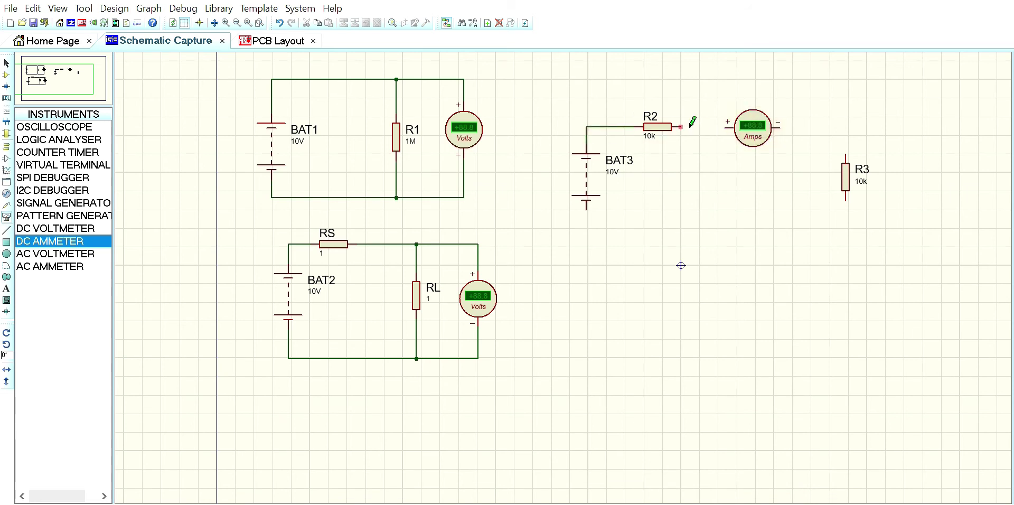
click(680, 126)
click(725, 127)
click(780, 127)
click(845, 155)
click(845, 199)
click(586, 209)
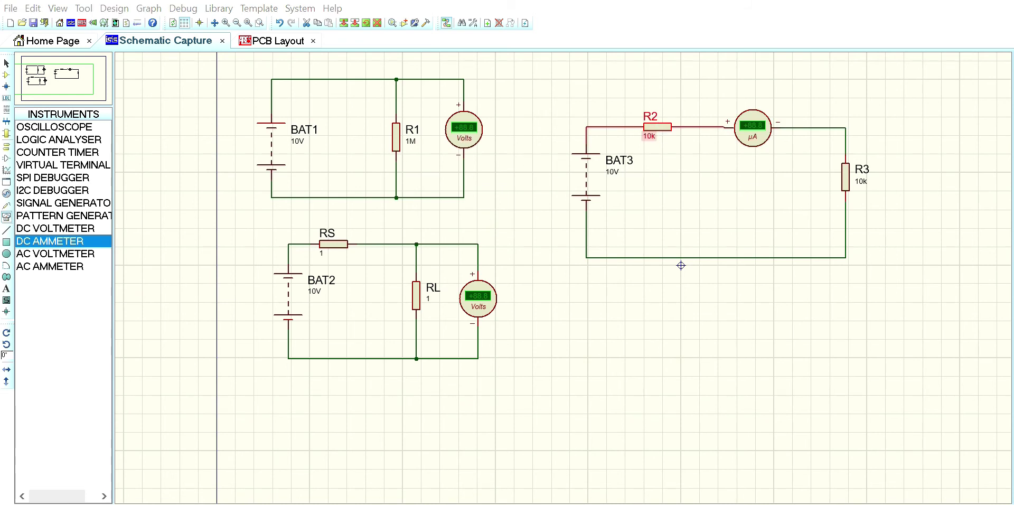
- Set the values of R2 and R3 to 1M and run the simulation
click(547, 399)
double_click(862, 179)
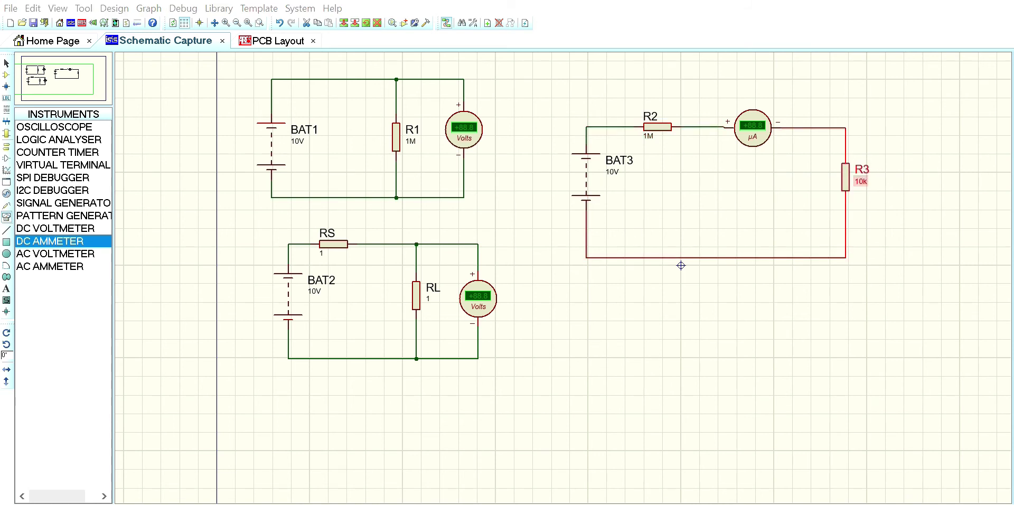
text(1M)
key(Return)
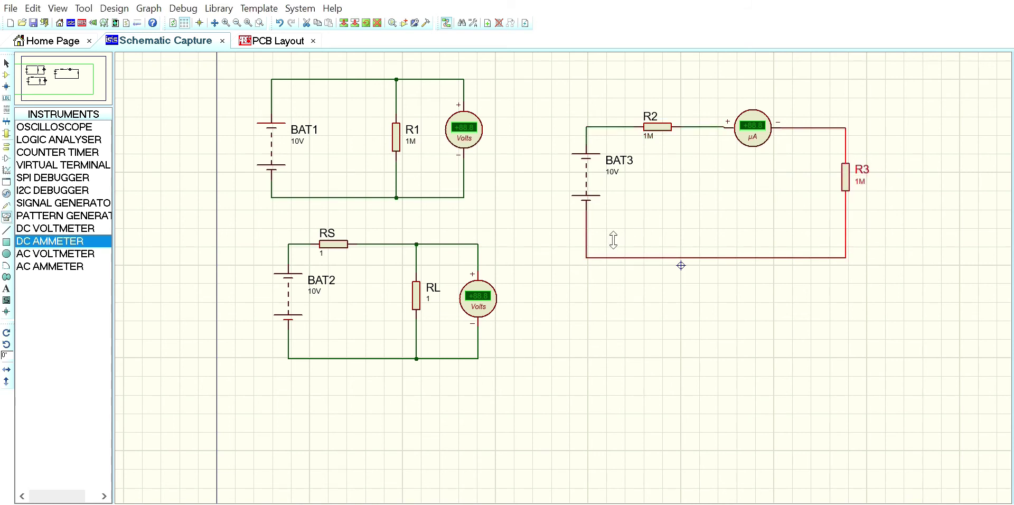
click(19, 501)
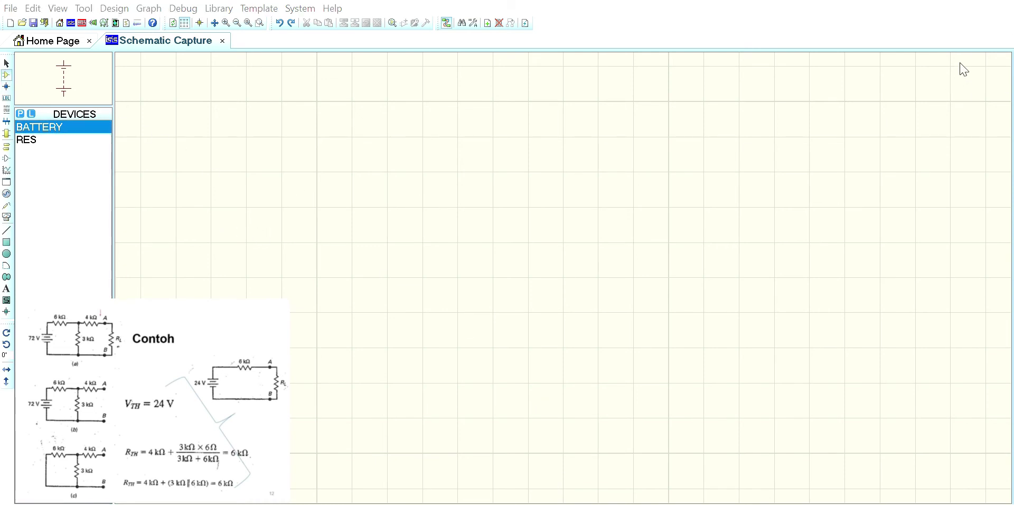
- Place a battery on the new empty schematic and set its voltage to 72V
scroll(374, 203, up, 5)
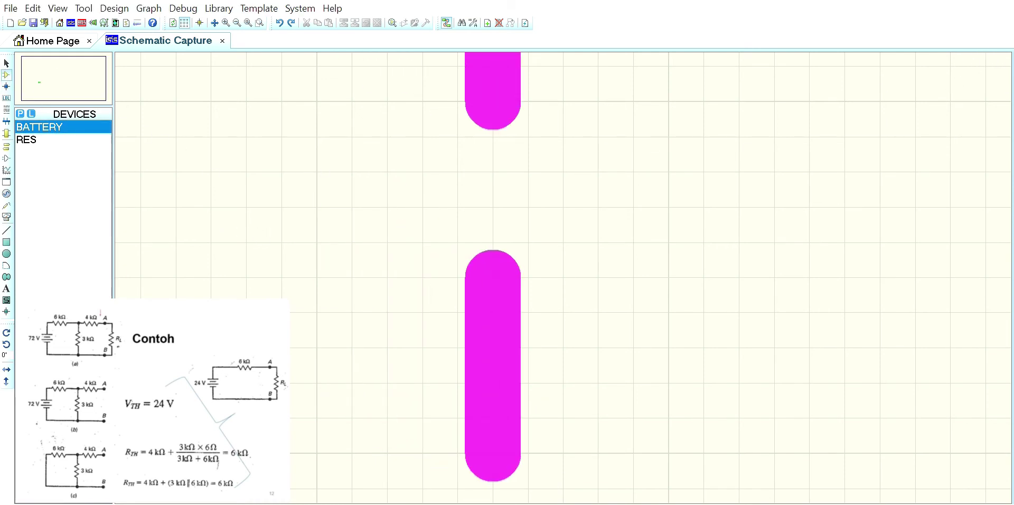
scroll(375, 203, down, 2)
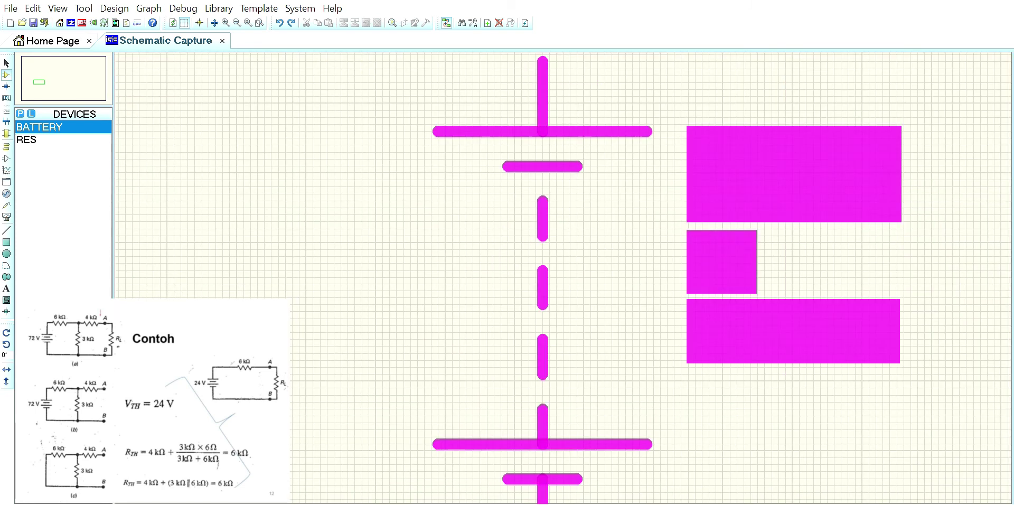
scroll(465, 280, down, 2)
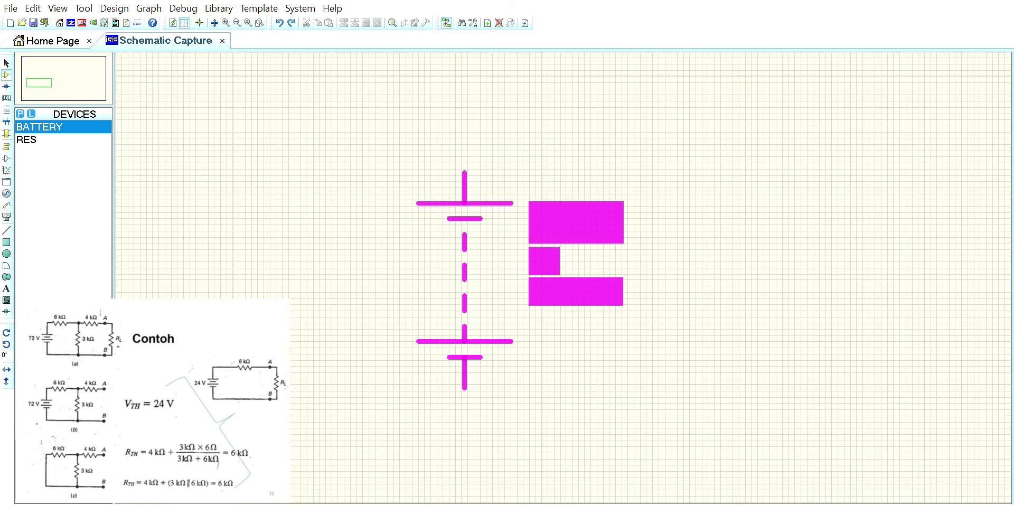
click(475, 259)
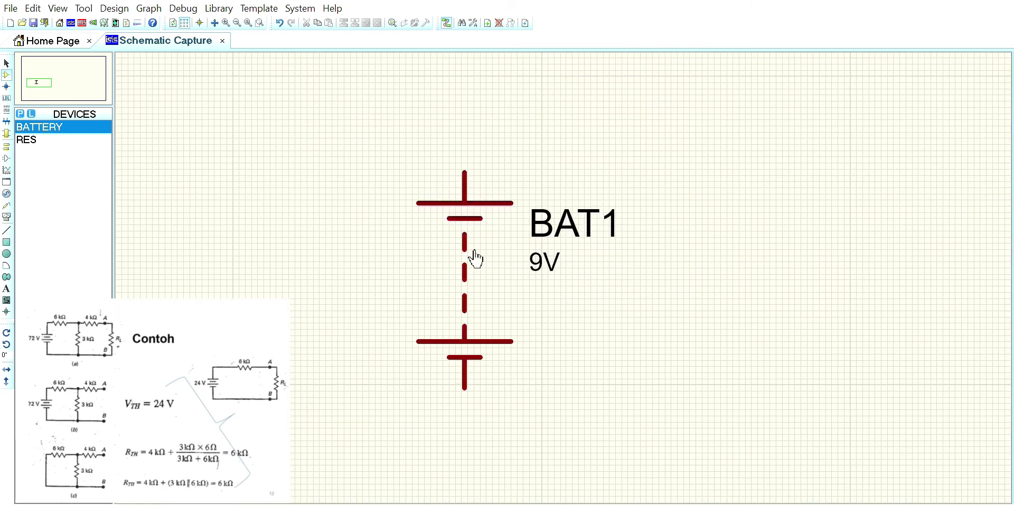
click(543, 252)
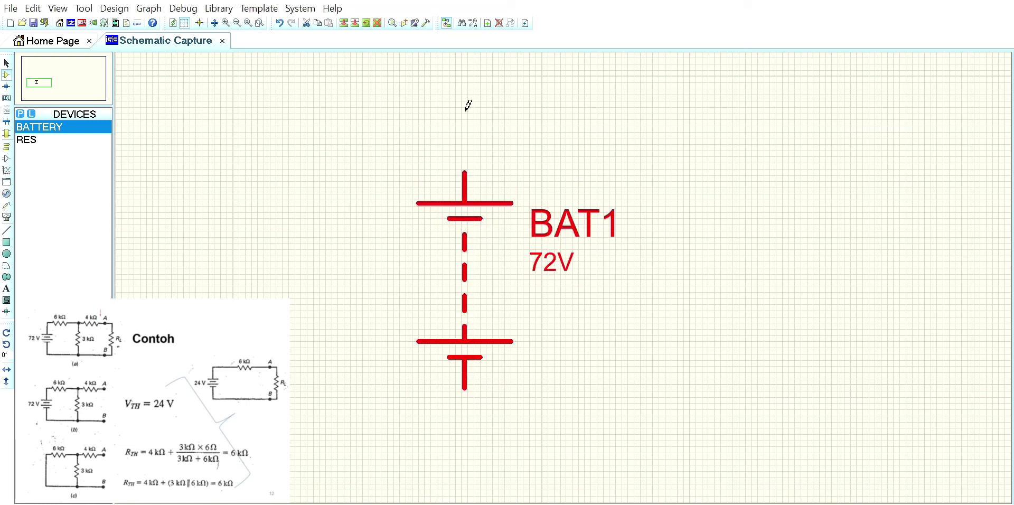
- Place two horizontal resistors in a row beside the battery's upper end and a third, rotated to vertical, below and between them
scroll(760, 402, down, 2)
scroll(575, 271, up, 1)
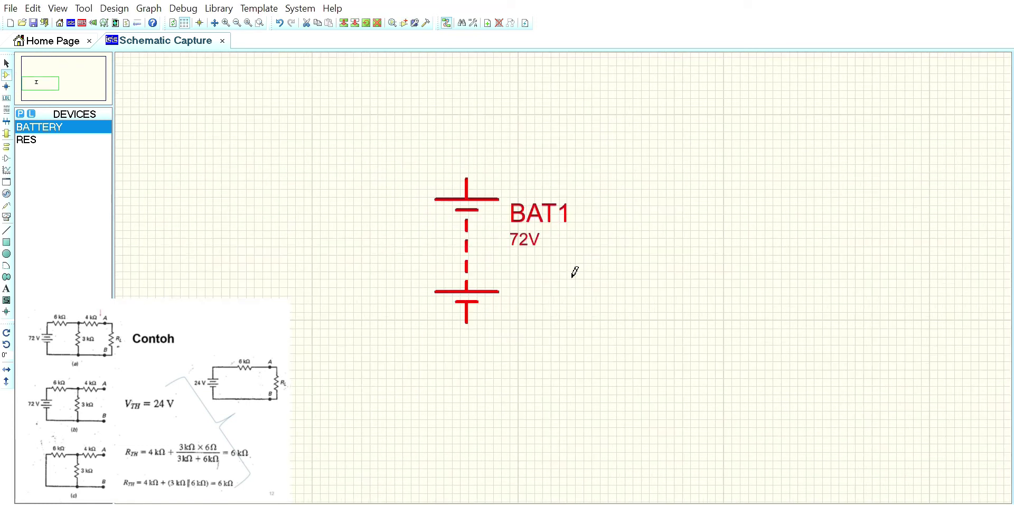
click(6, 74)
click(26, 139)
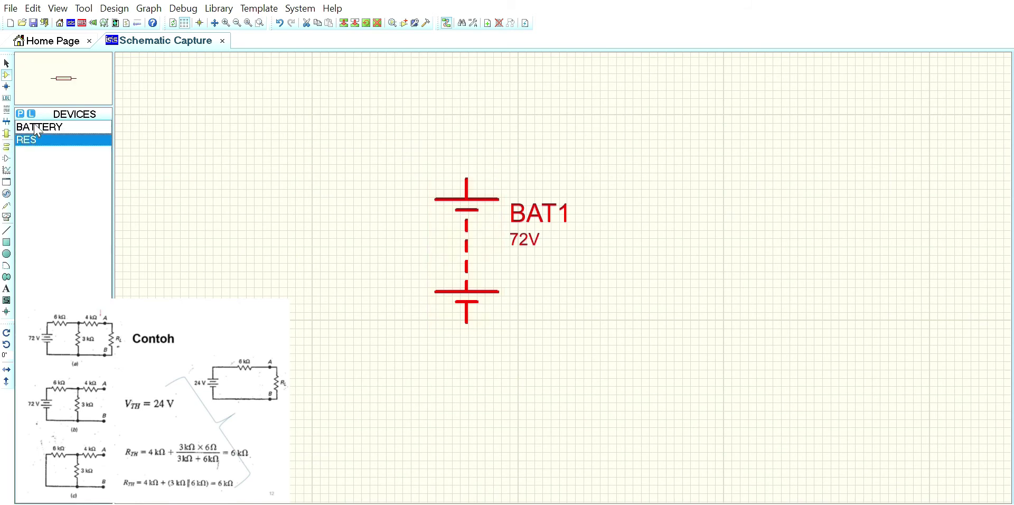
click(626, 148)
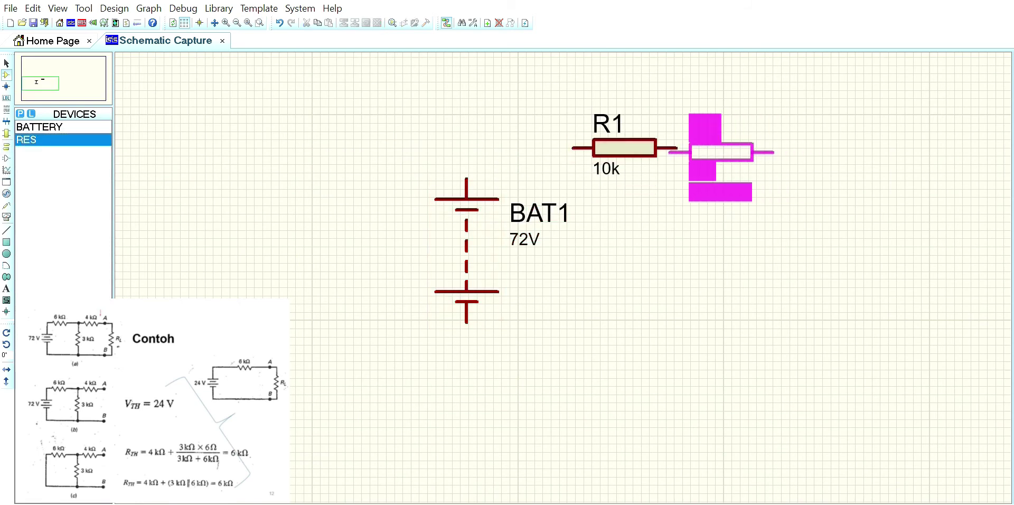
click(828, 148)
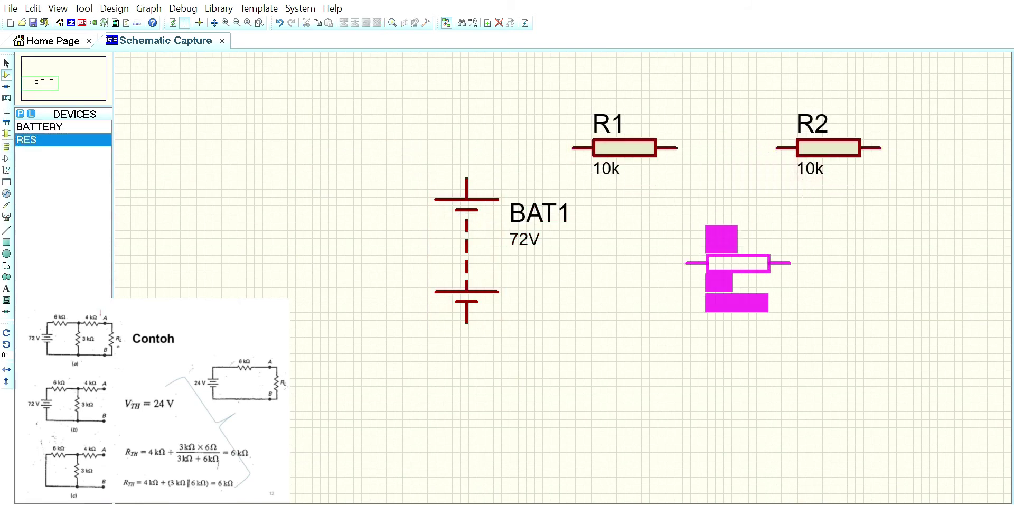
click(739, 267)
click(6, 63)
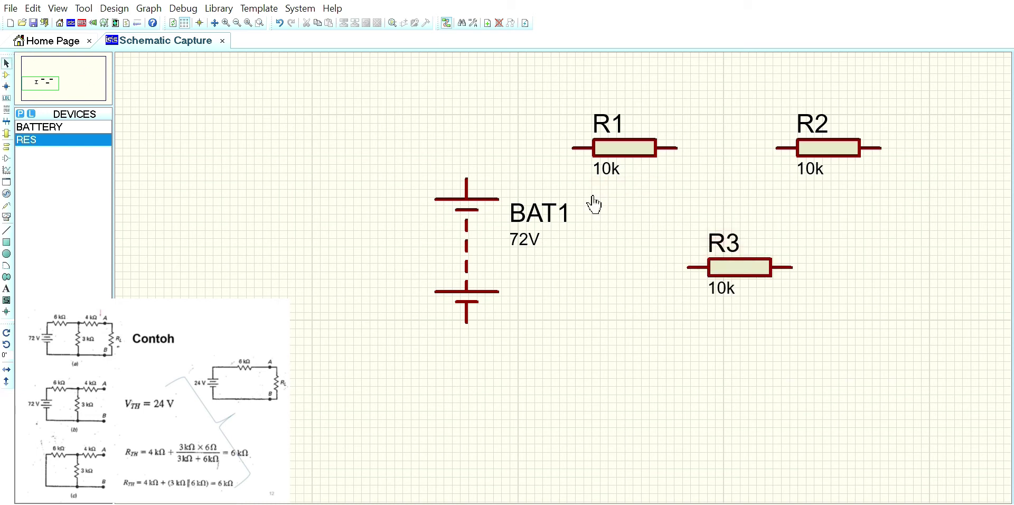
click(738, 259)
click(767, 195)
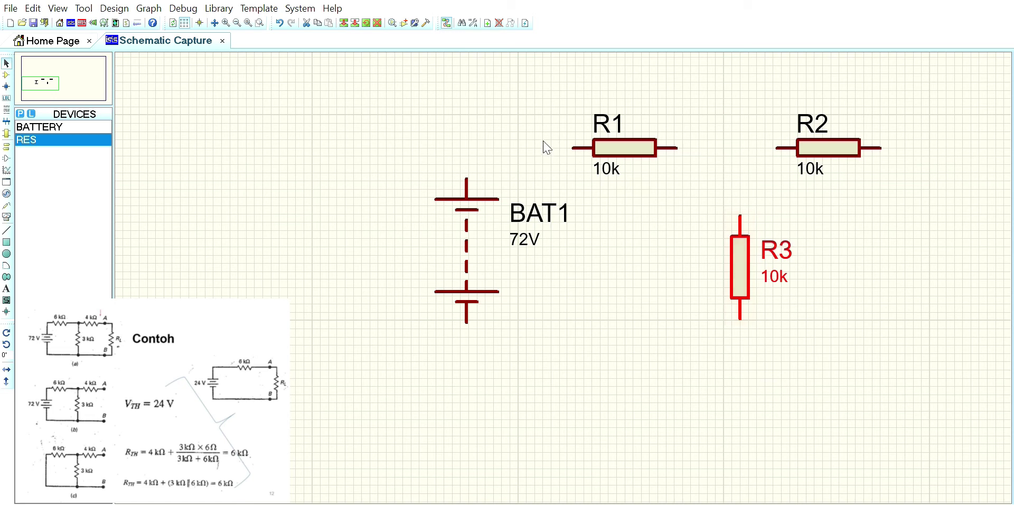
- Set the resistor values to 6k for R1, 4k for R2 and 3k for R3
click(615, 162)
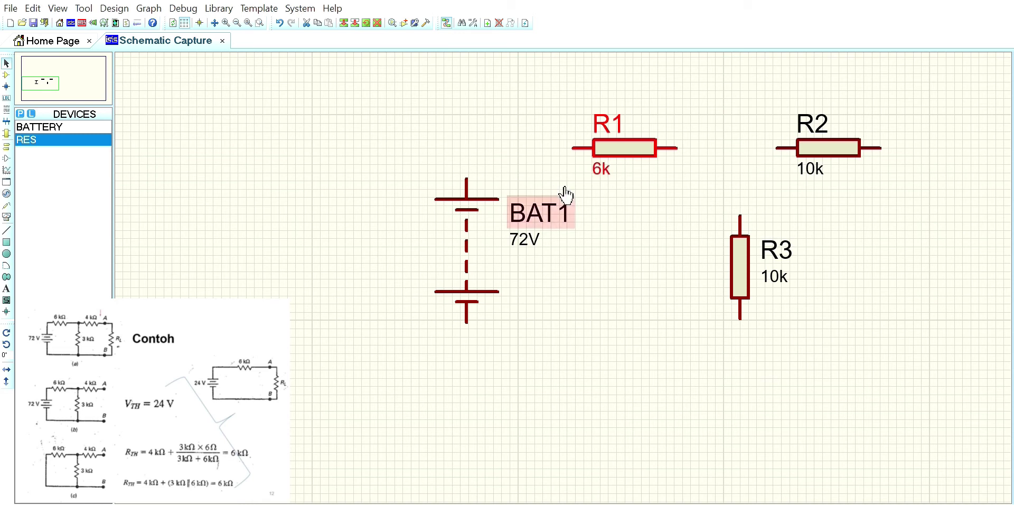
click(810, 151)
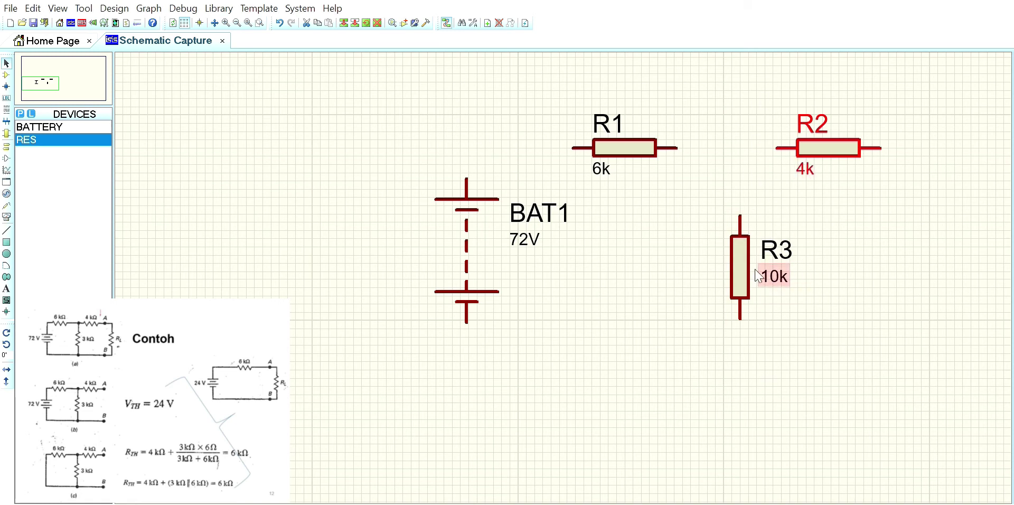
click(777, 275)
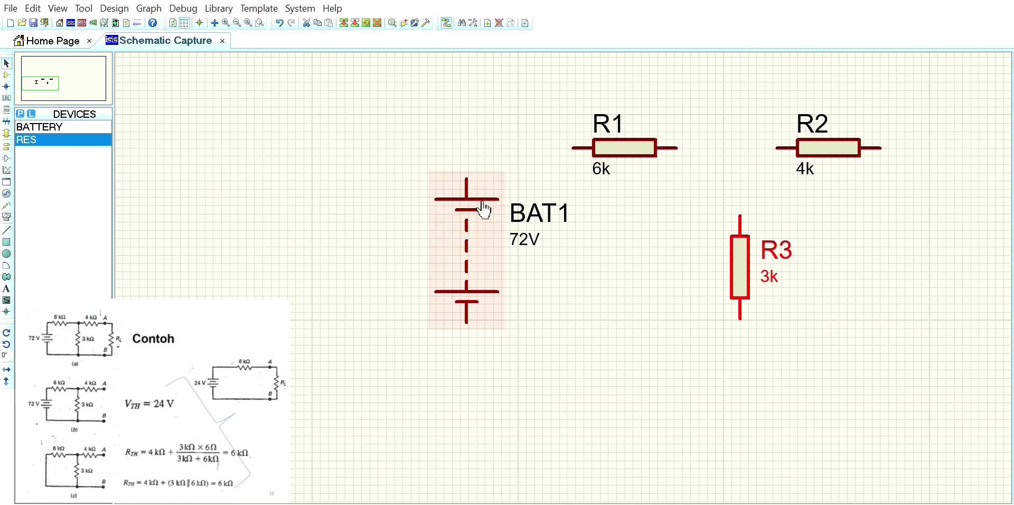
- Wire the battery's upper terminal through R1 to R2, and connect R3 from the R1–R2 wire to the battery's lower terminal
click(466, 178)
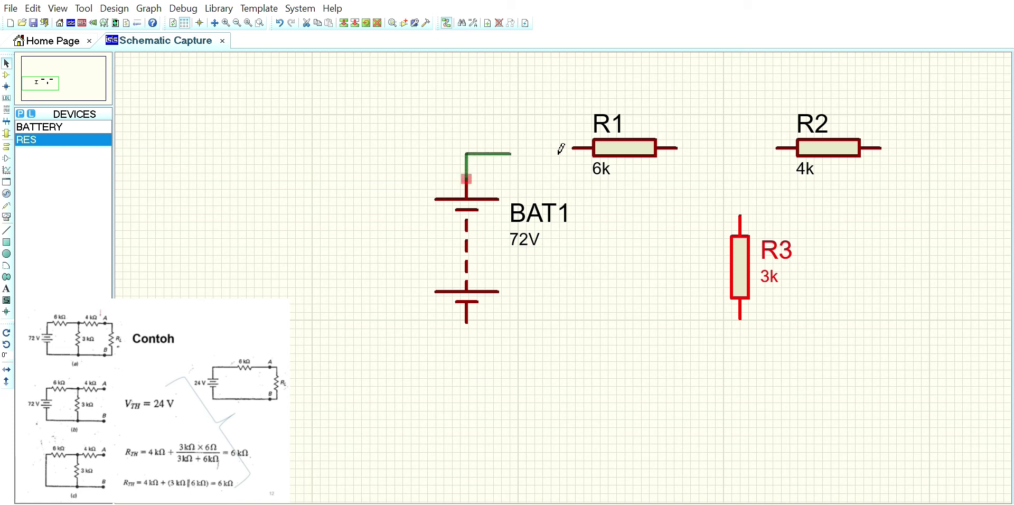
click(583, 148)
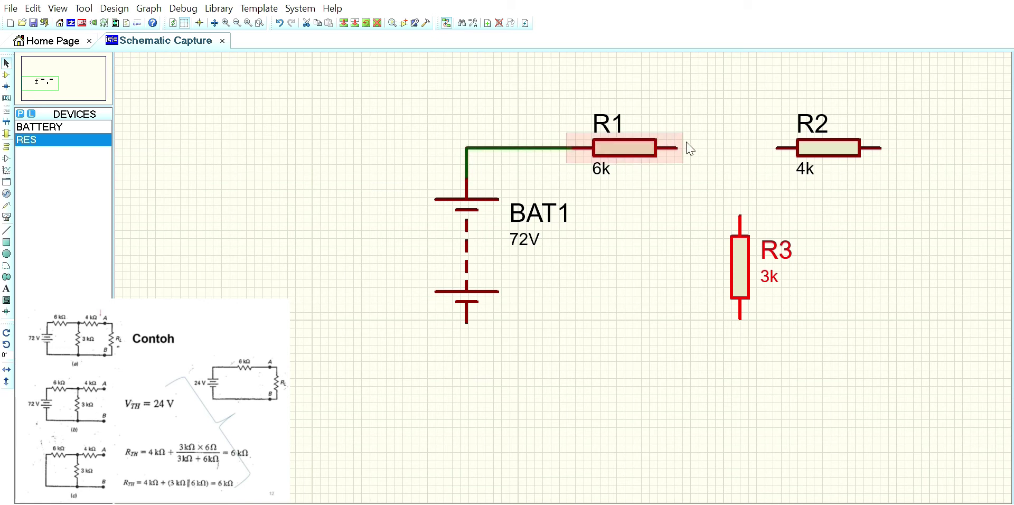
click(676, 148)
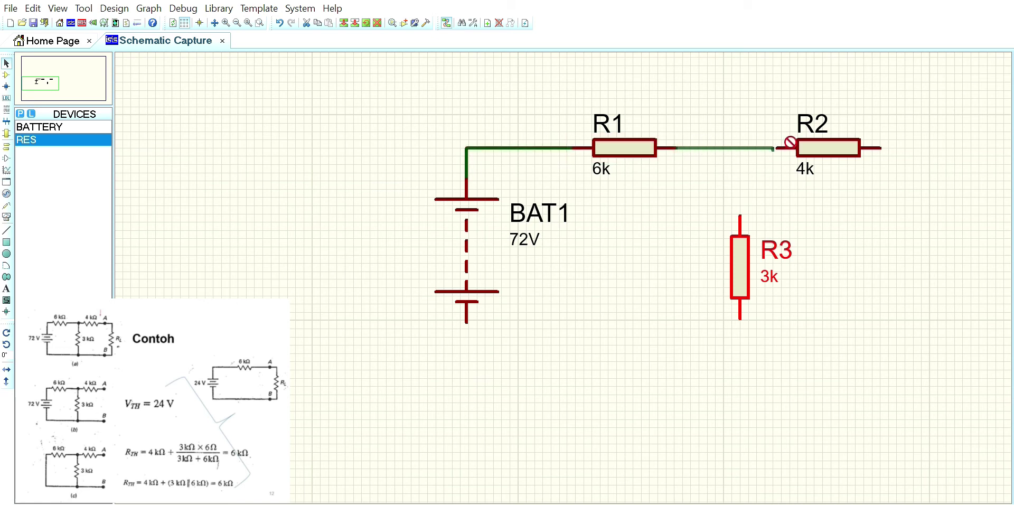
click(780, 146)
click(467, 319)
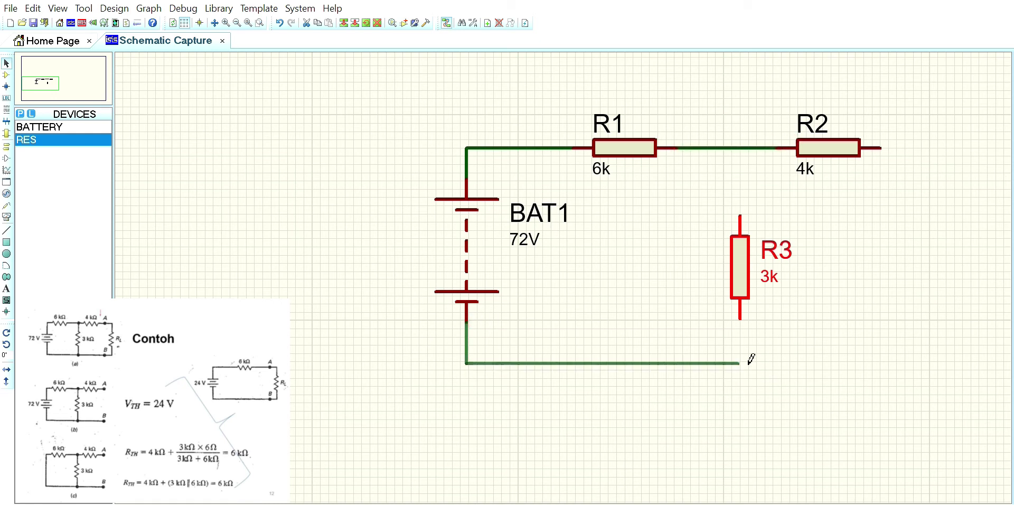
click(740, 320)
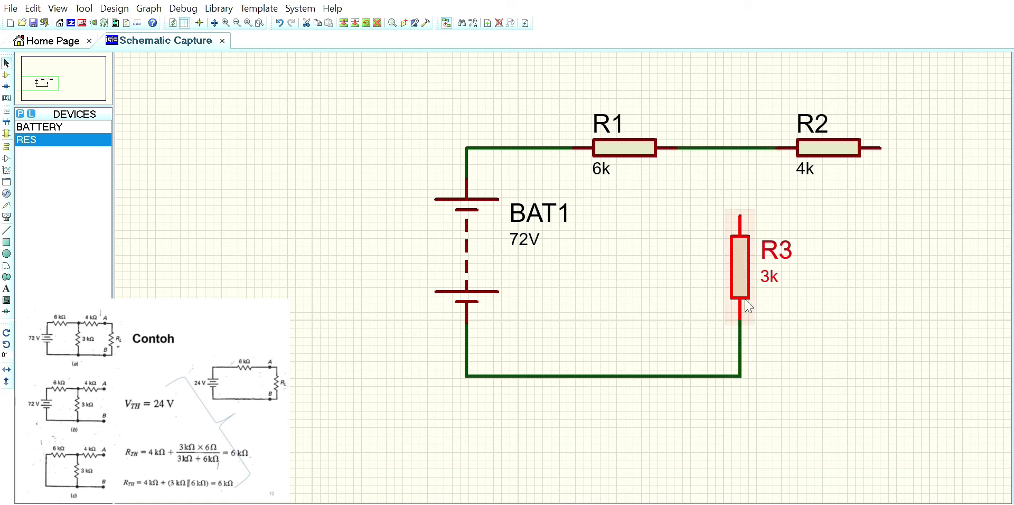
click(740, 215)
click(740, 148)
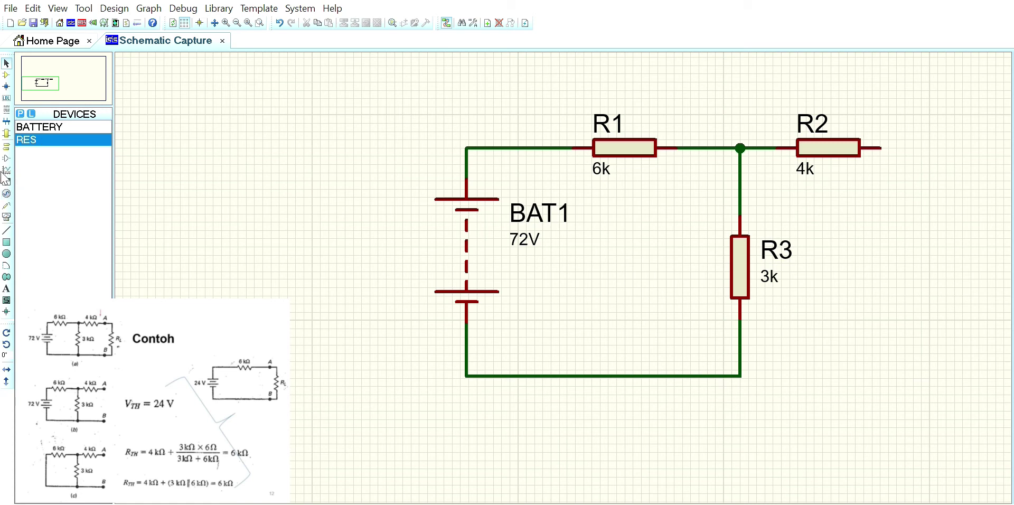
- Place a DC voltmeter beside R3, below the free end of R2
click(7, 193)
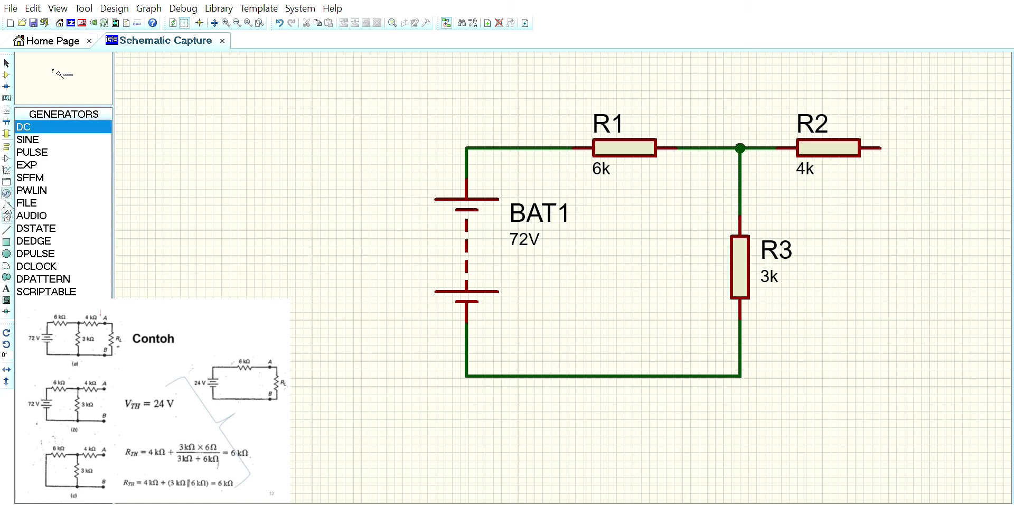
click(6, 216)
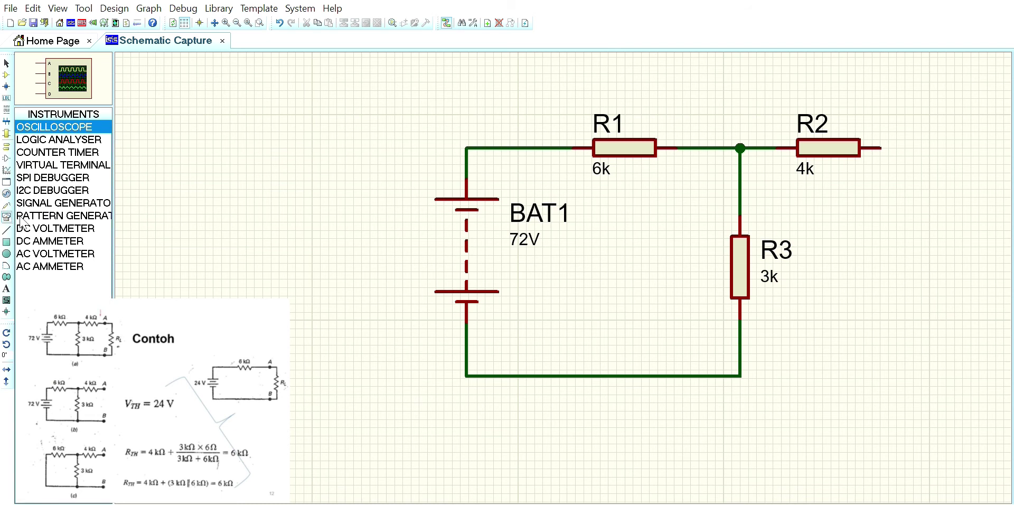
click(64, 229)
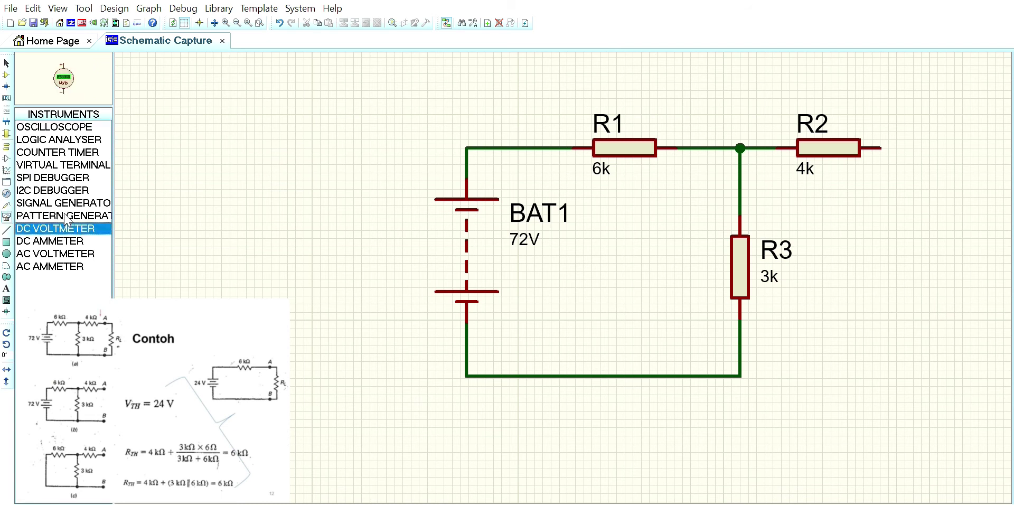
click(940, 271)
click(954, 259)
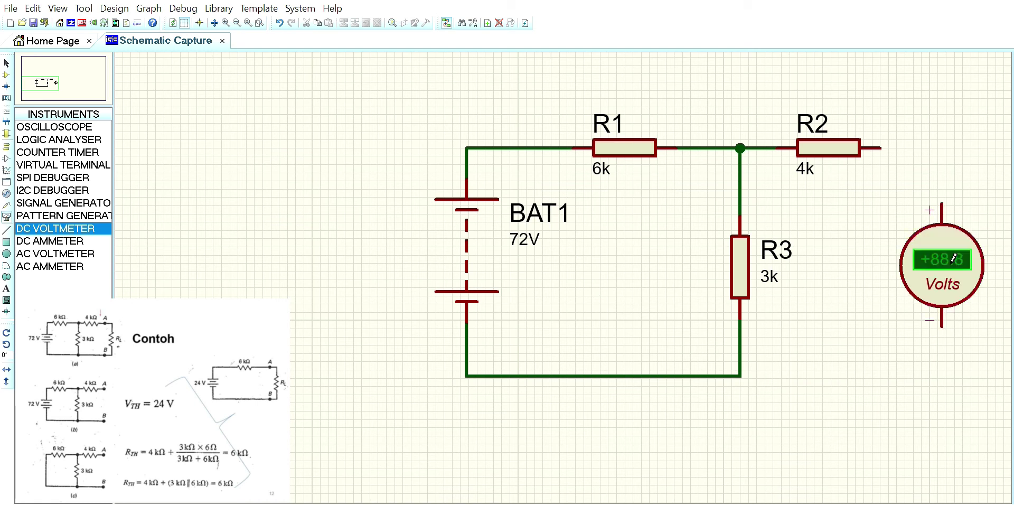
click(6, 63)
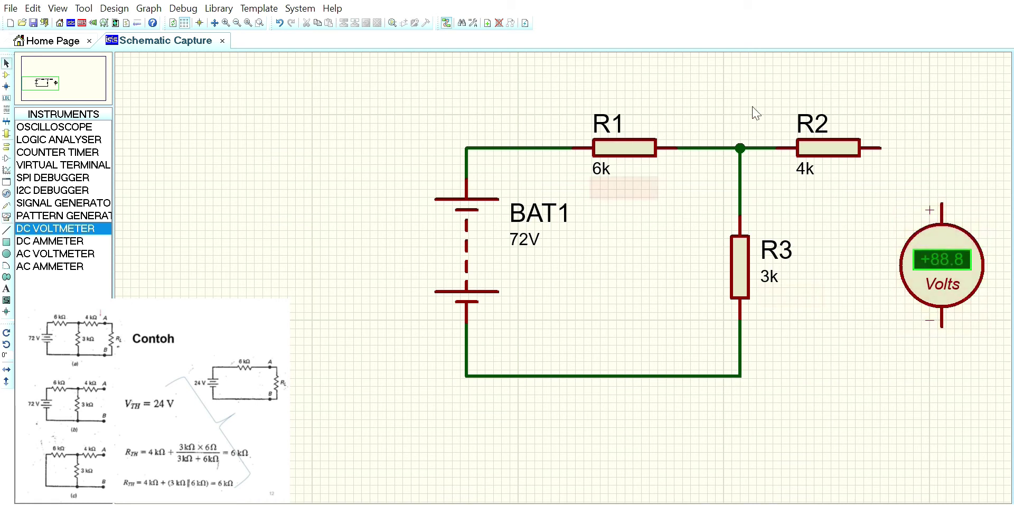
- Wire the voltmeter between the free end of R2 and the return wire below R3, and run the simulation
click(881, 148)
click(942, 207)
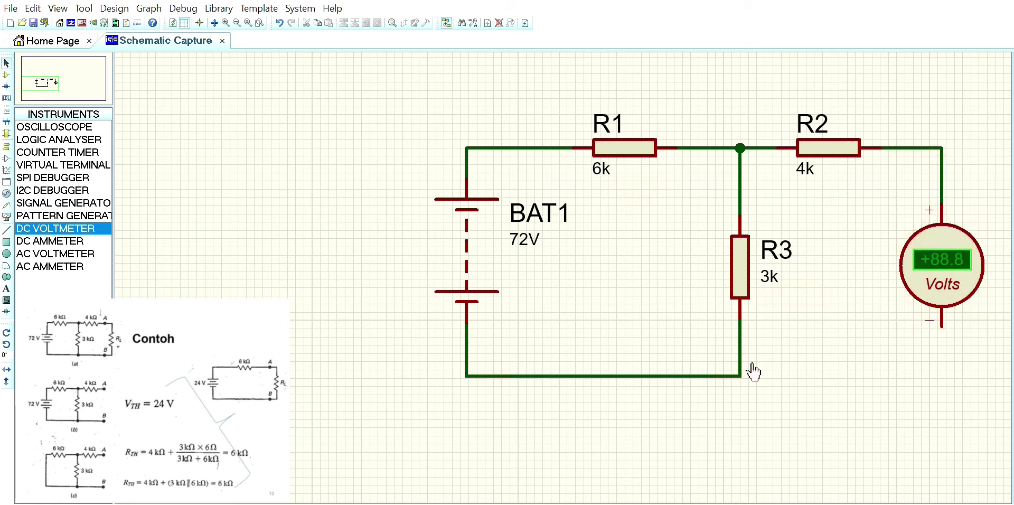
click(741, 376)
click(942, 326)
key(F5)
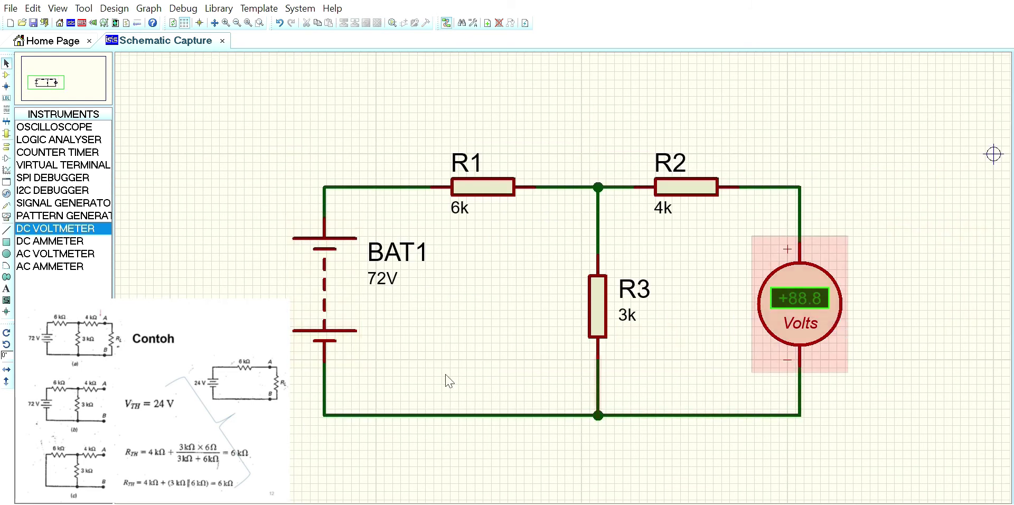
click(8, 499)
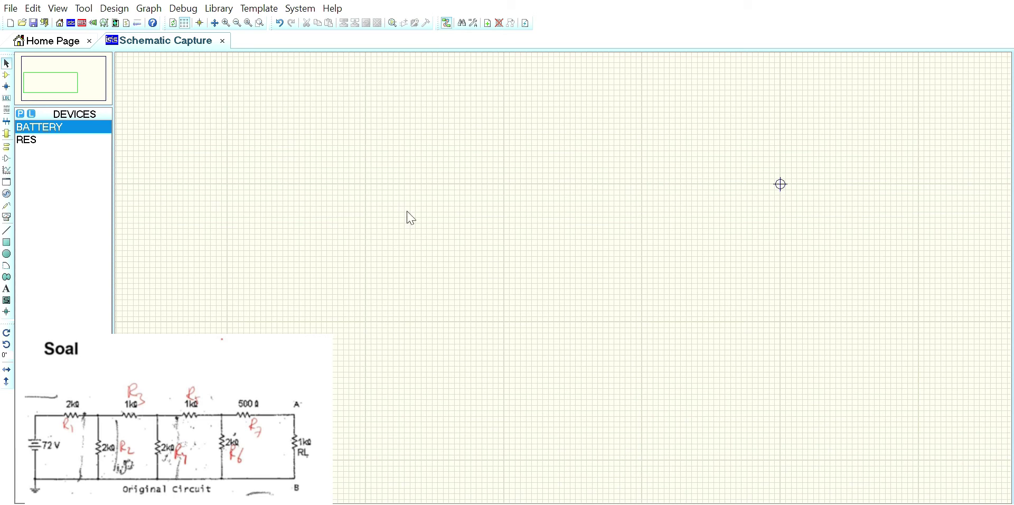
- Place a battery on the empty schematic for the Soal circuit and set its voltage to 72V
click(41, 124)
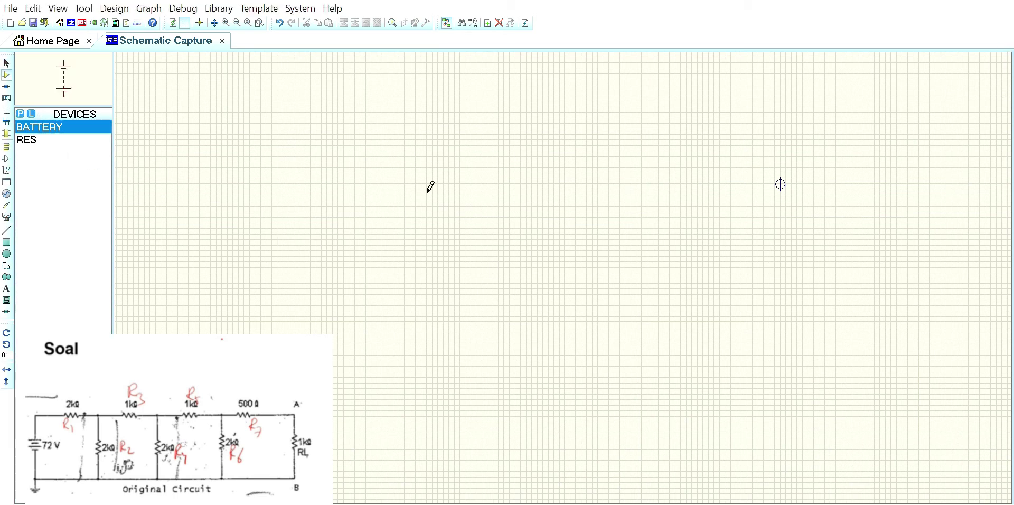
click(341, 283)
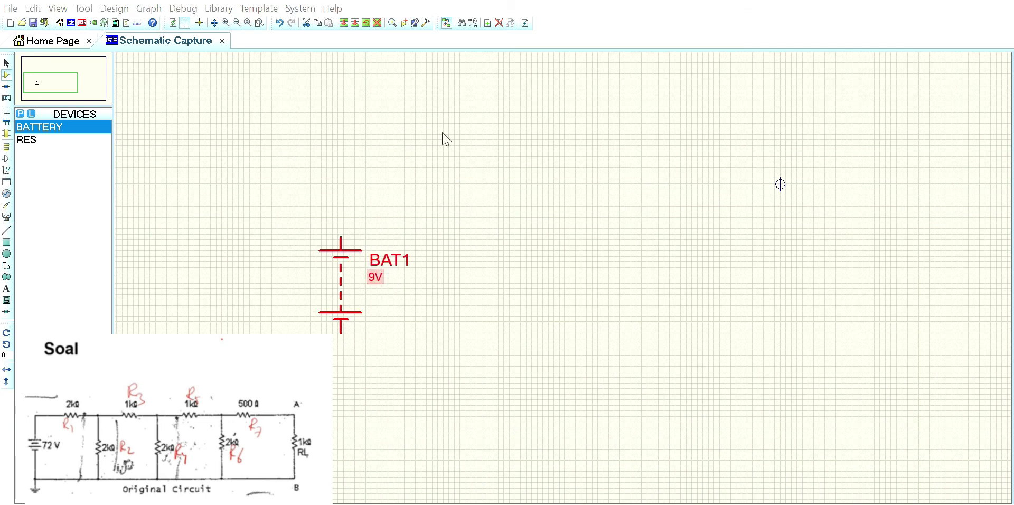
text(72V)
key(Return)
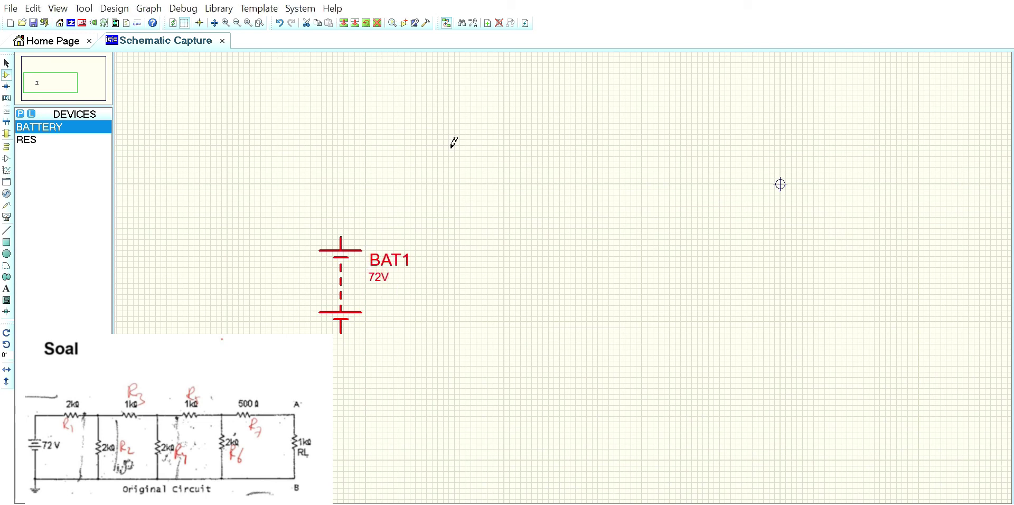
- Place seven resistors beside the battery, alternating between an upper row of four and a lower row of three
click(39, 140)
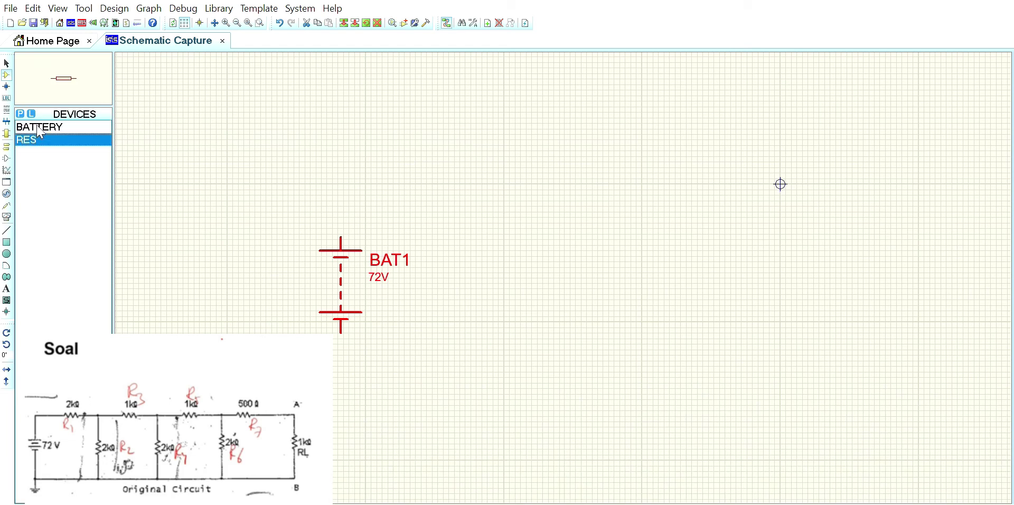
click(440, 226)
click(444, 203)
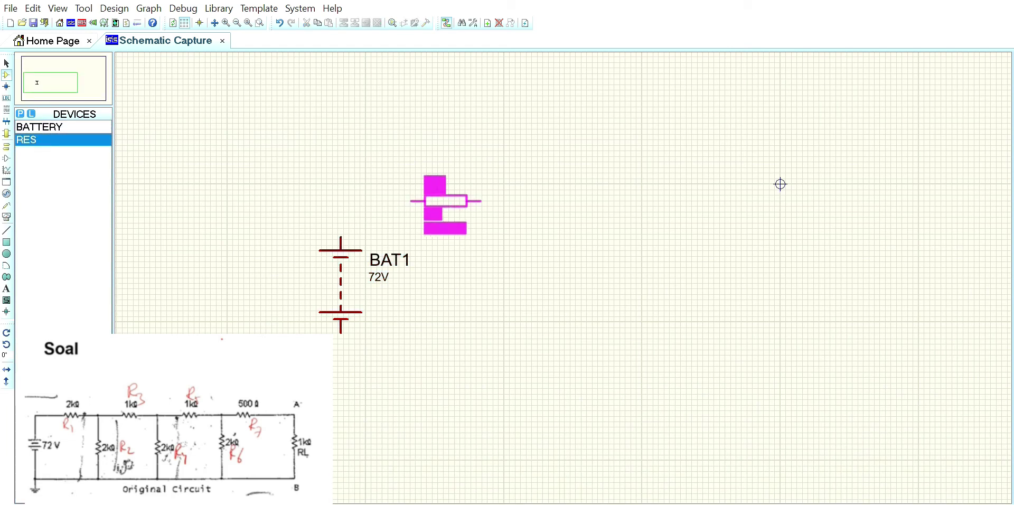
click(443, 202)
click(500, 284)
click(504, 275)
click(585, 199)
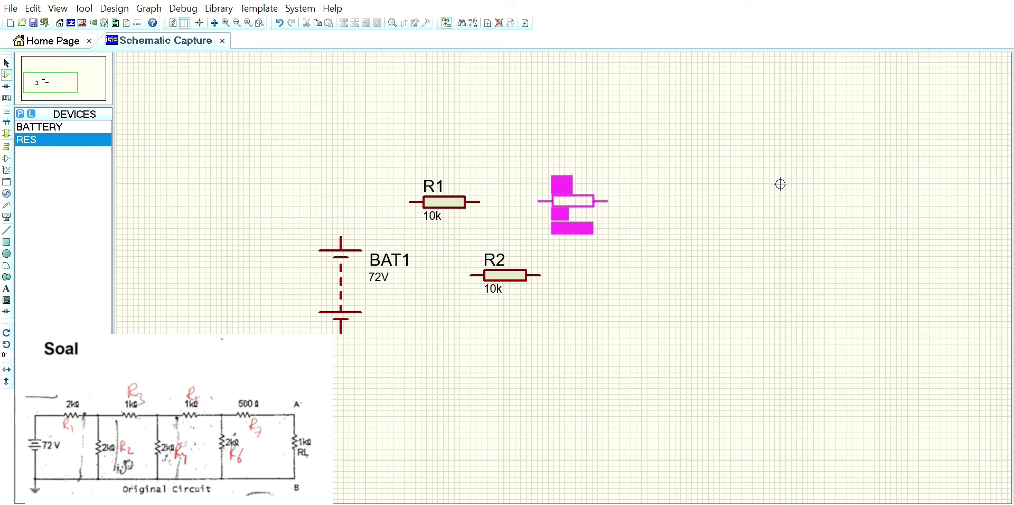
click(575, 200)
click(655, 277)
click(654, 275)
click(721, 201)
click(721, 202)
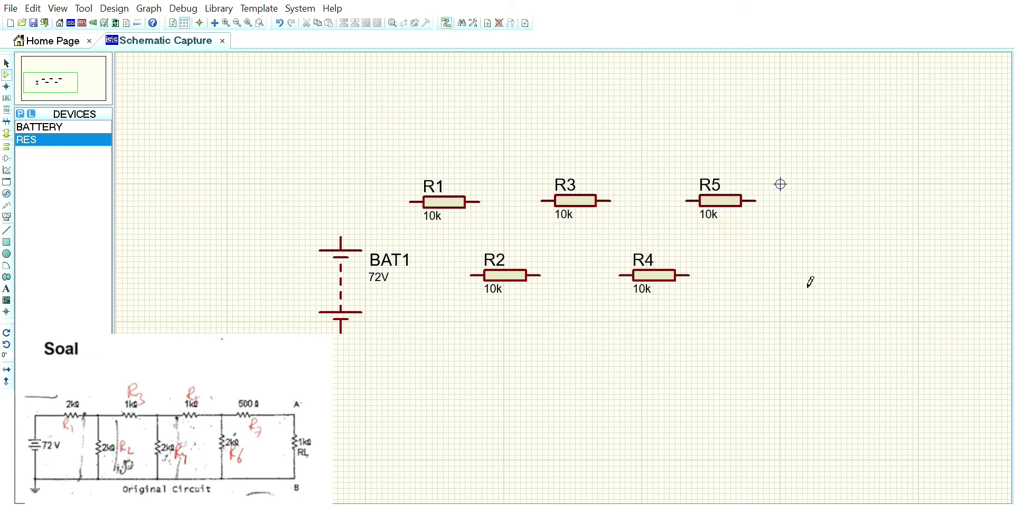
click(808, 281)
click(808, 275)
click(856, 201)
click(855, 201)
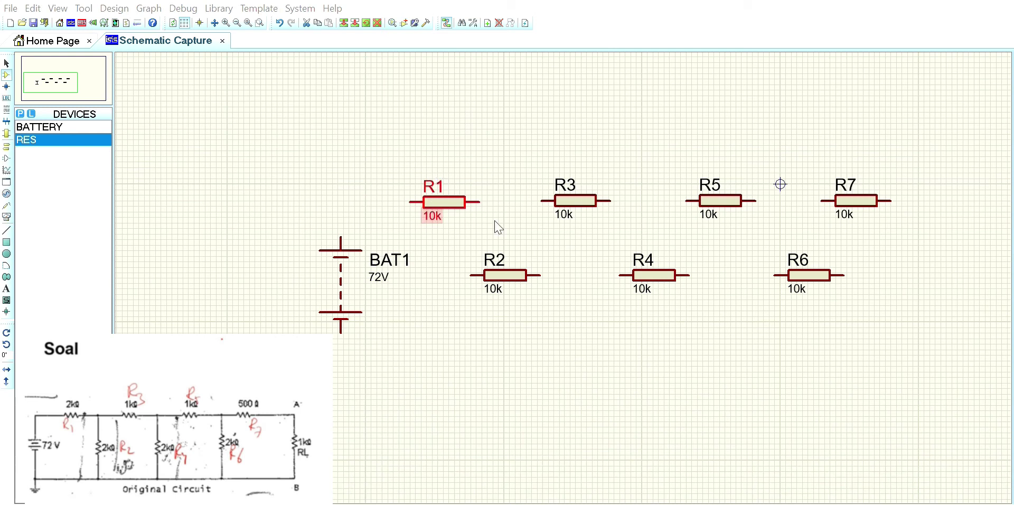
- Set the resistances of R1 and R2 to 2k and of R3 to 1k
key(Return)
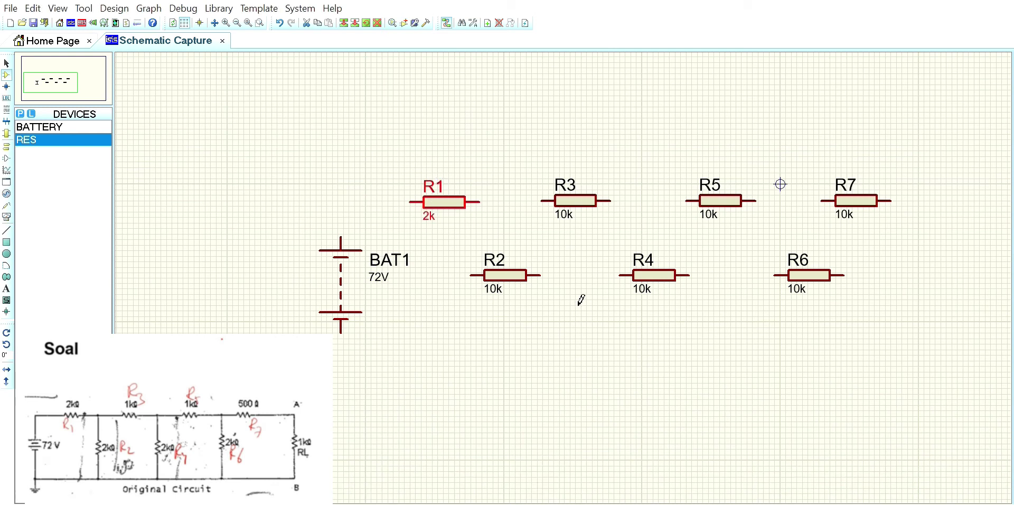
click(510, 288)
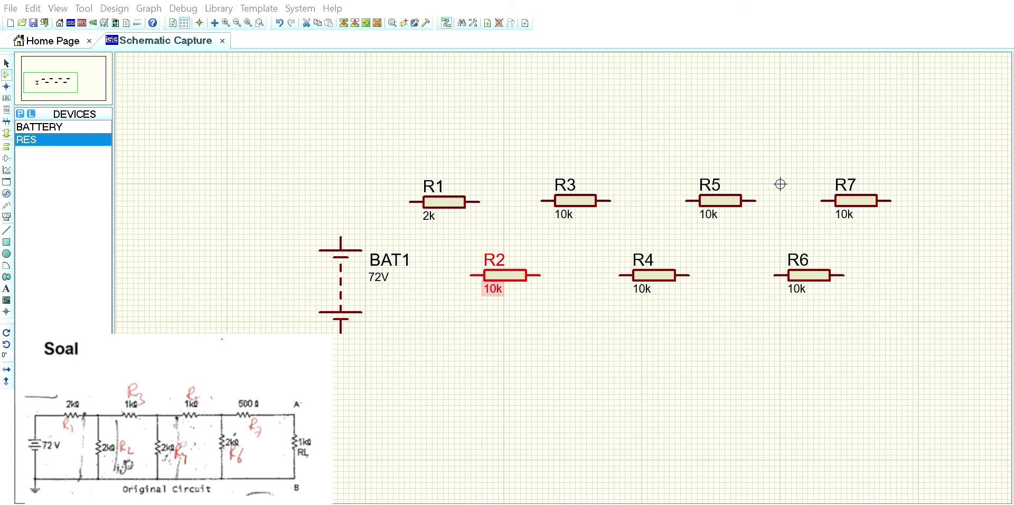
text(2k)
key(Return)
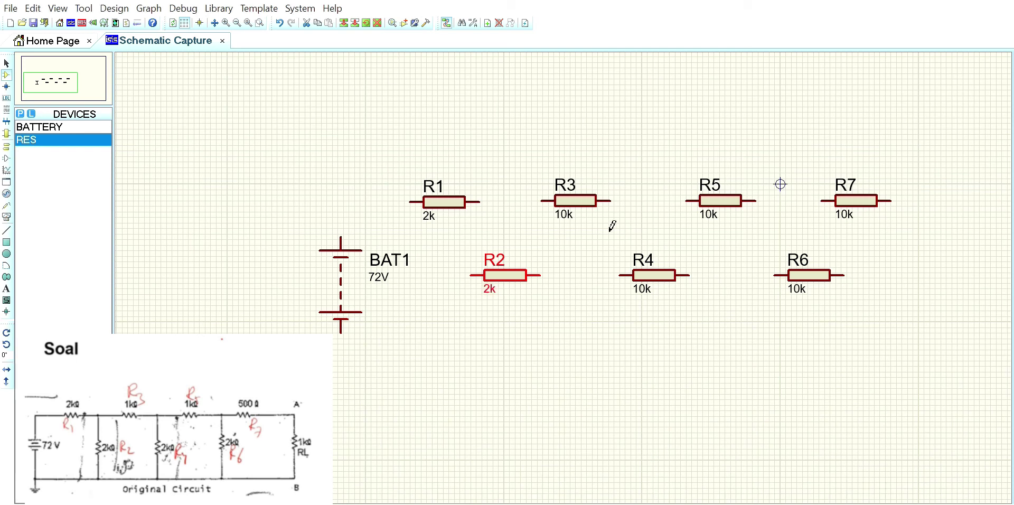
click(563, 213)
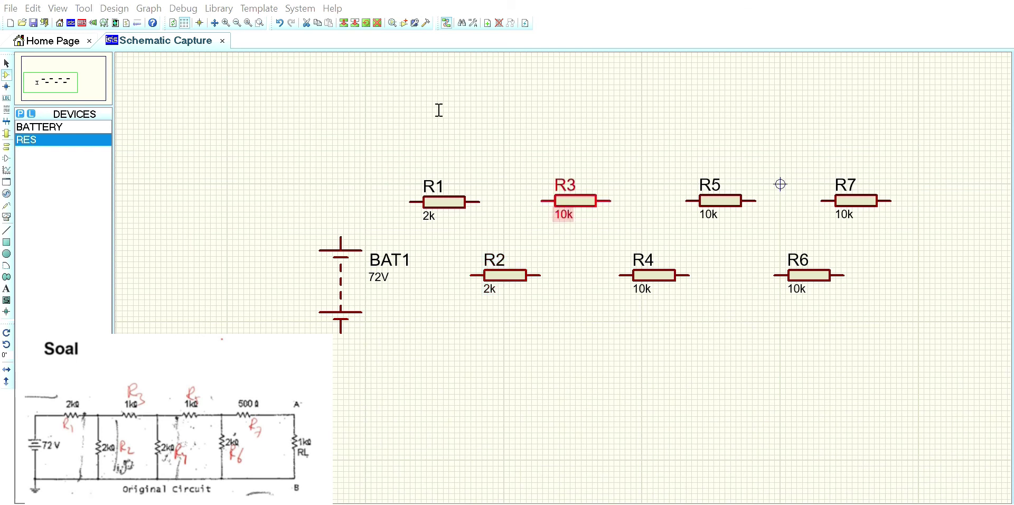
text(1k)
key(Return)
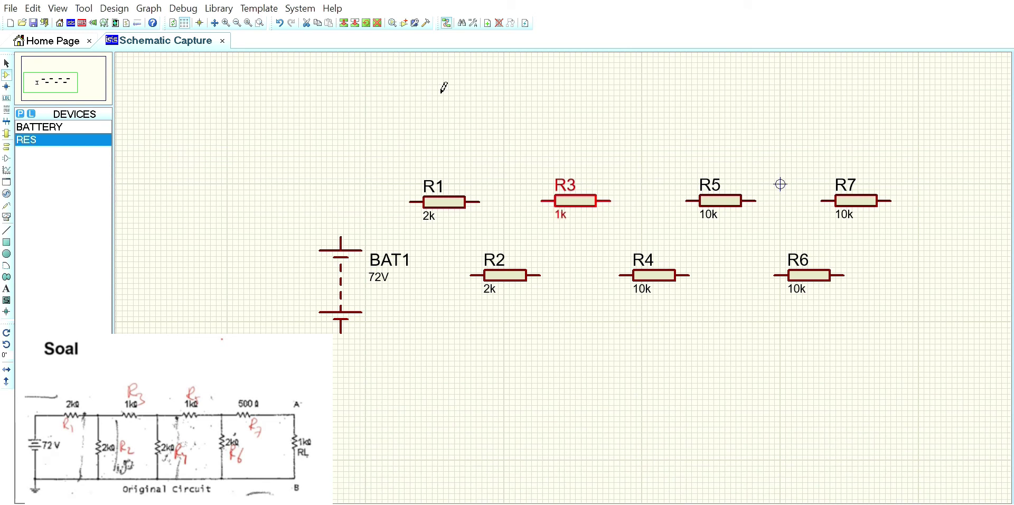
- Set the resistance of R4 to 2k and of R5 to 1k
click(661, 283)
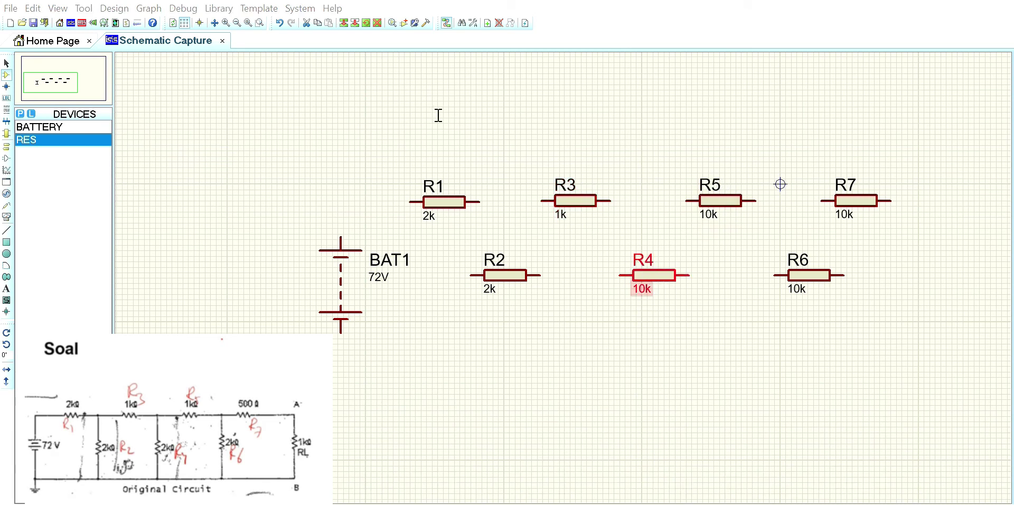
text(2k)
key(Return)
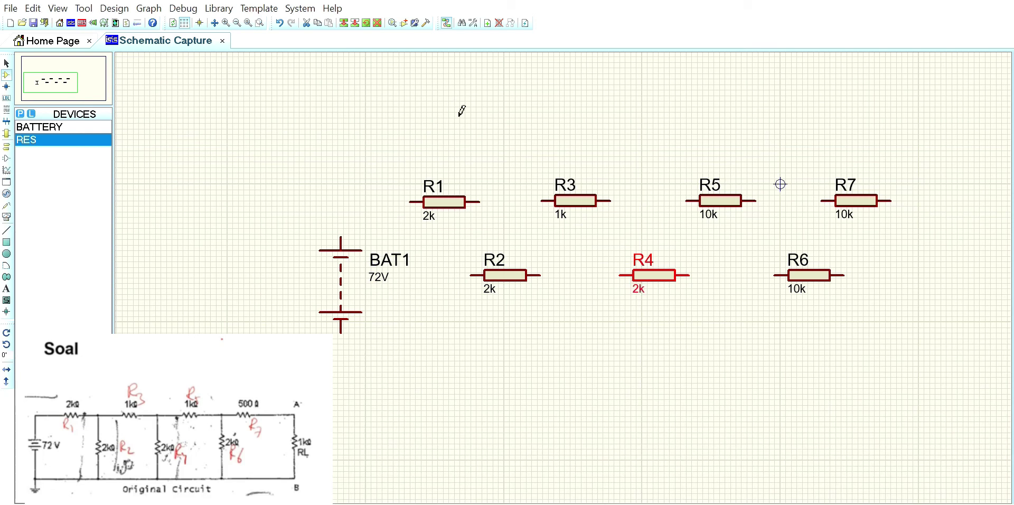
click(724, 213)
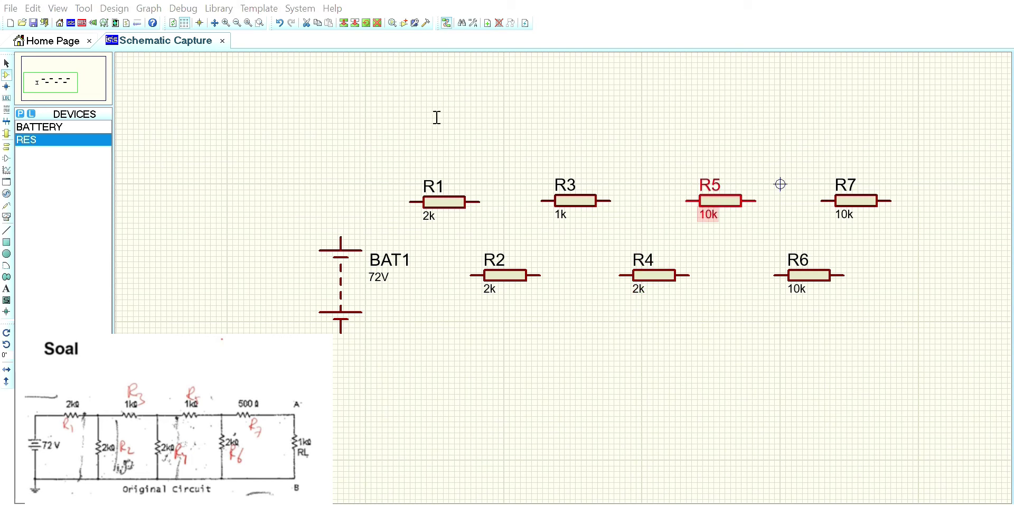
text(1k)
key(Return)
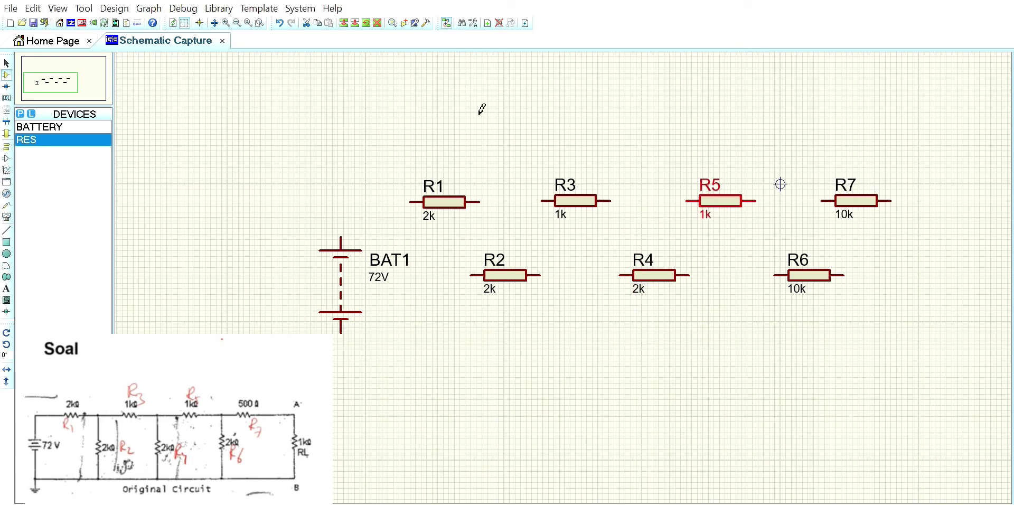
- Set the resistance of R6 to 2k and of R7 to 500, keeping R7's value label in its place
click(797, 272)
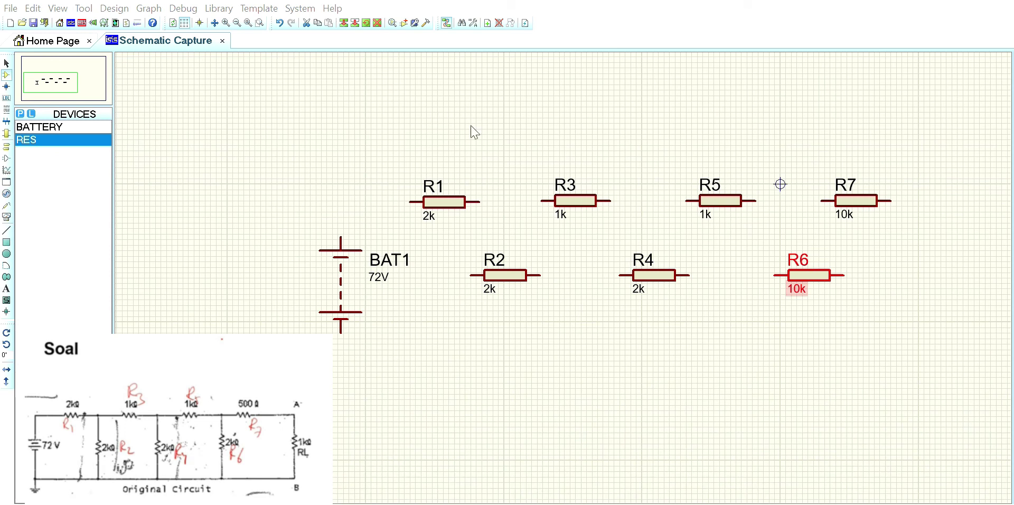
text(2k)
key(Return)
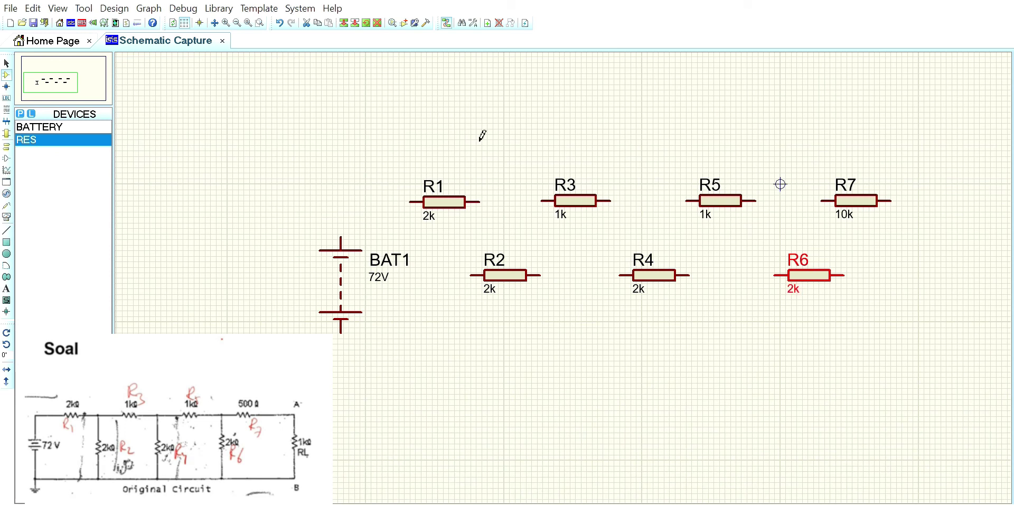
drag(844, 214, 323, 121)
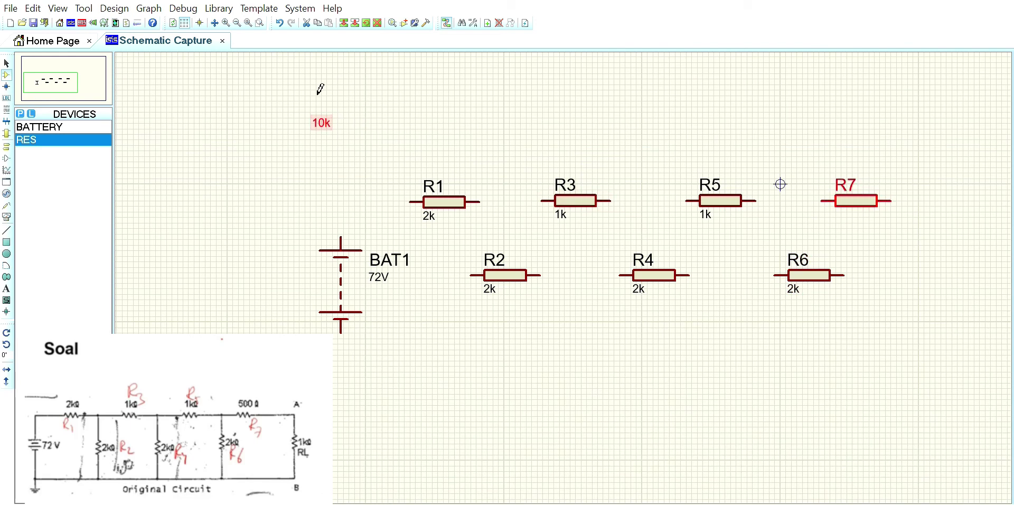
key(ctrl+z)
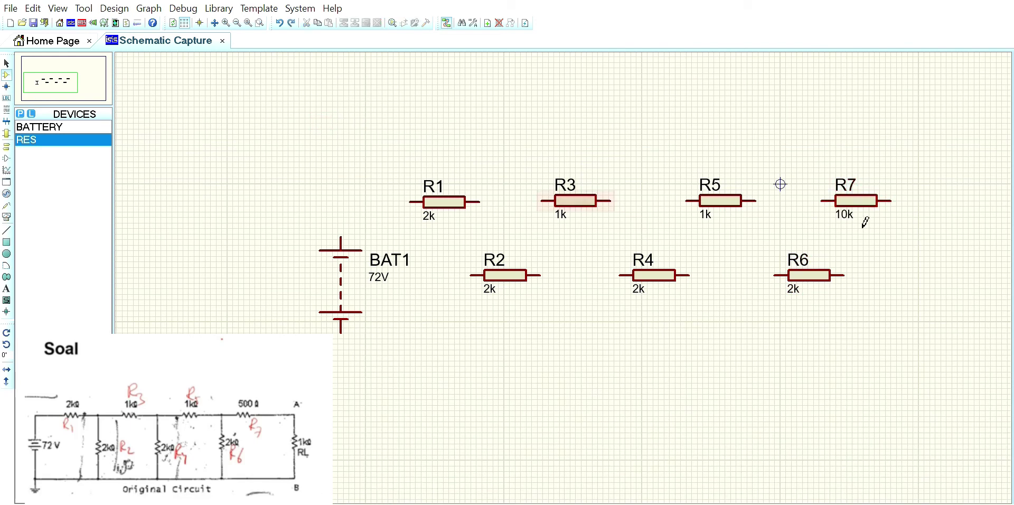
click(845, 215)
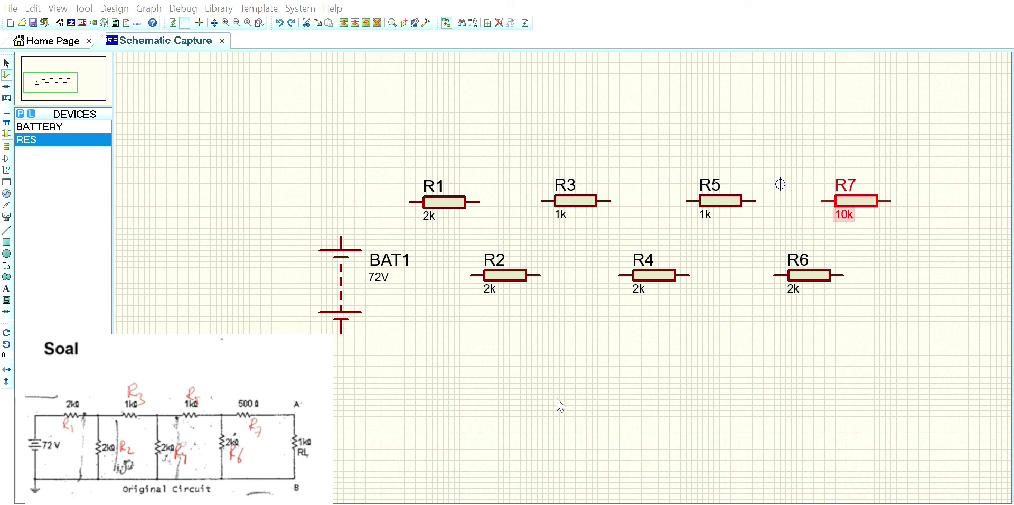
text(500)
key(Return)
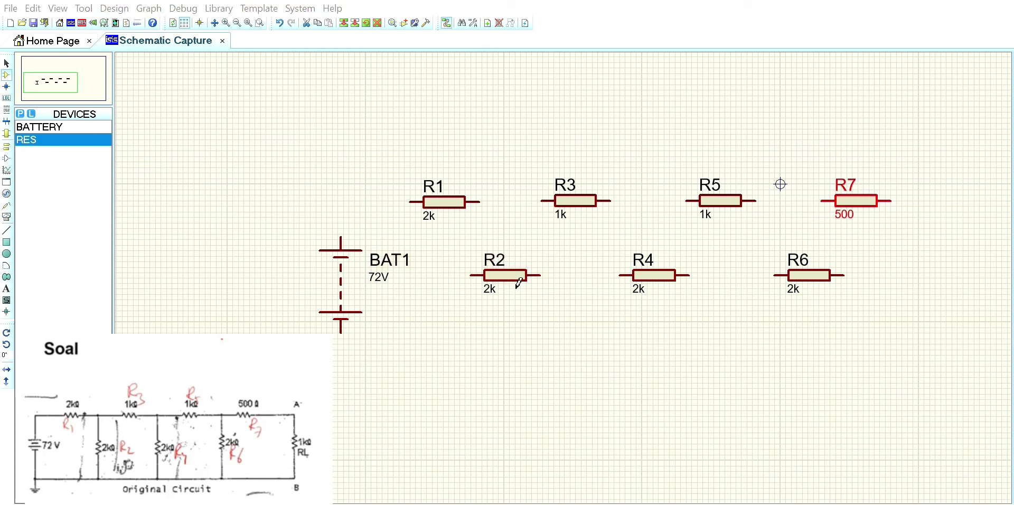
- Rotate the lower-row resistors R2, R4 and R6 by 90 degrees so they stand vertically
click(519, 282)
click(6, 63)
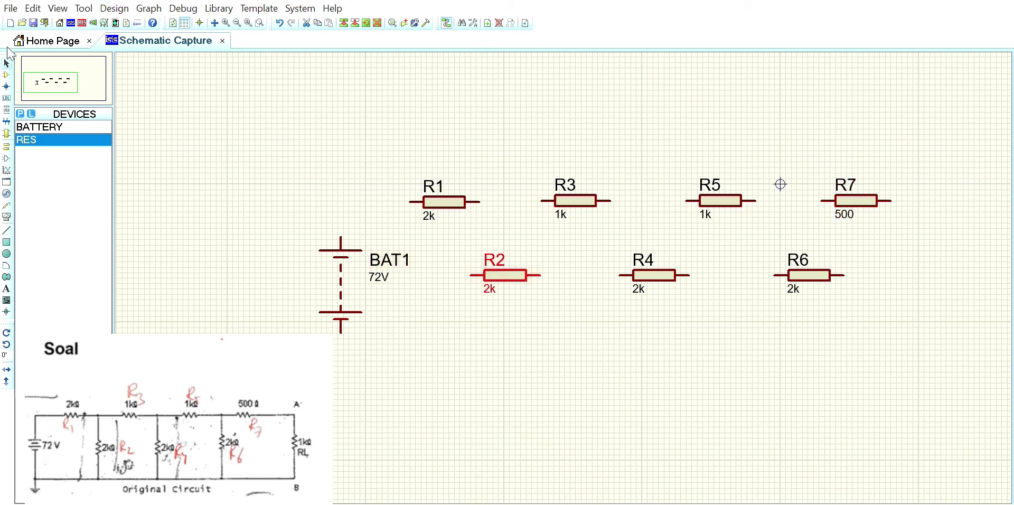
key(KP_Subtract)
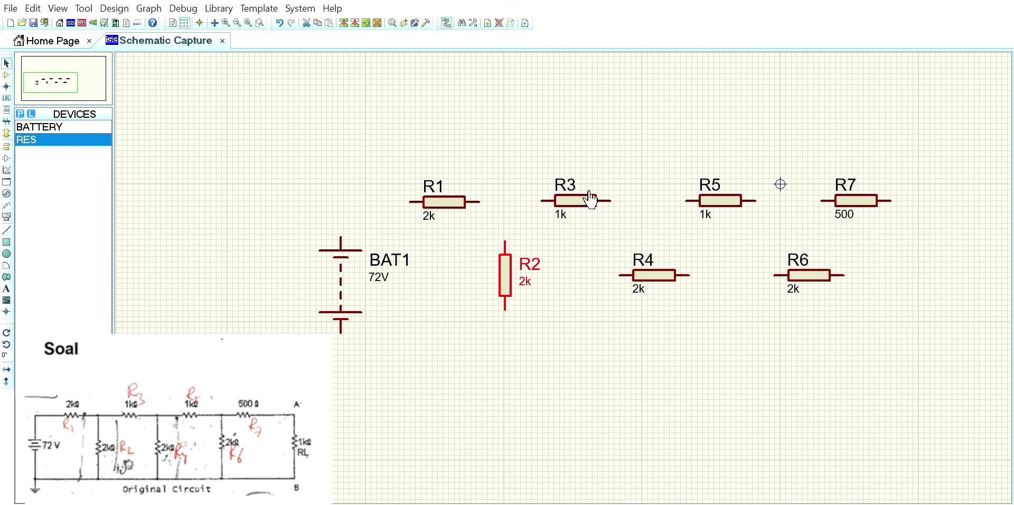
click(675, 272)
key(KP_Subtract)
click(811, 270)
key(KP_Subtract)
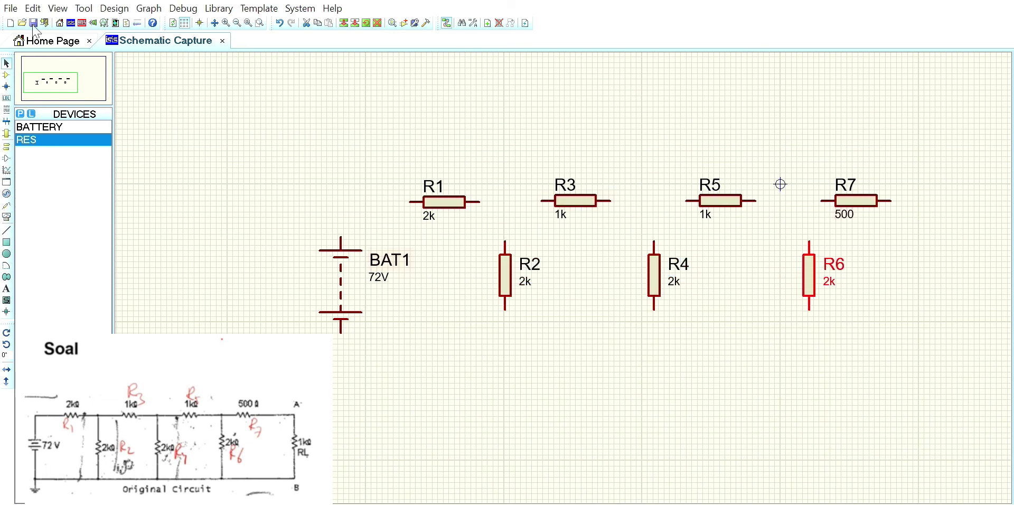
- Wire the battery's upper terminal in series through R1, R3, R5 and R7
click(340, 222)
click(414, 201)
click(476, 201)
click(543, 201)
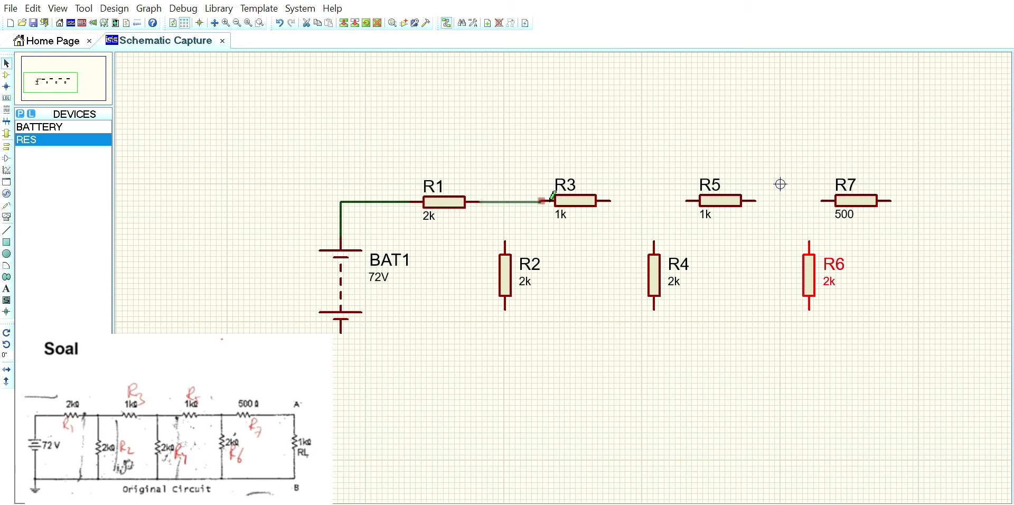
click(609, 201)
click(687, 201)
click(755, 201)
click(823, 201)
- Connect the upper ends of R4, R2 and R6 to the series wire directly above each resistor
click(654, 241)
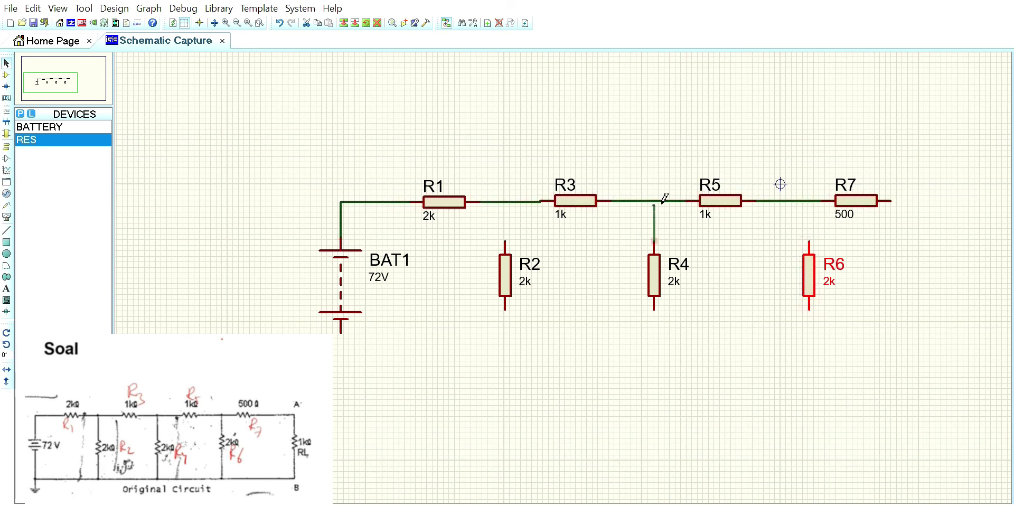
click(655, 201)
click(505, 242)
click(506, 202)
click(869, 245)
click(809, 242)
click(810, 200)
- Wire the battery's lower terminal and the lower ends of R2, R4 and R6 together as a common return line
click(340, 333)
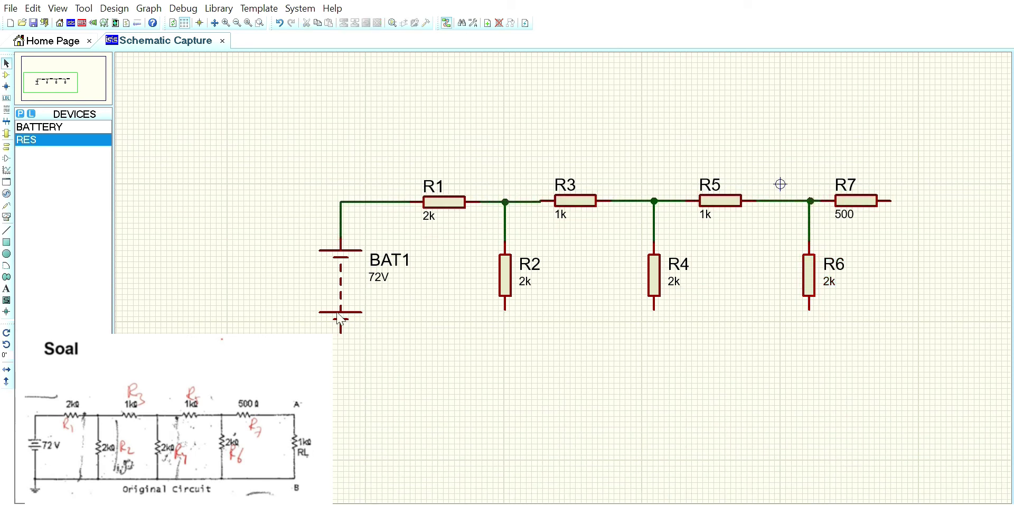
click(505, 311)
click(654, 310)
click(506, 334)
click(809, 310)
click(654, 333)
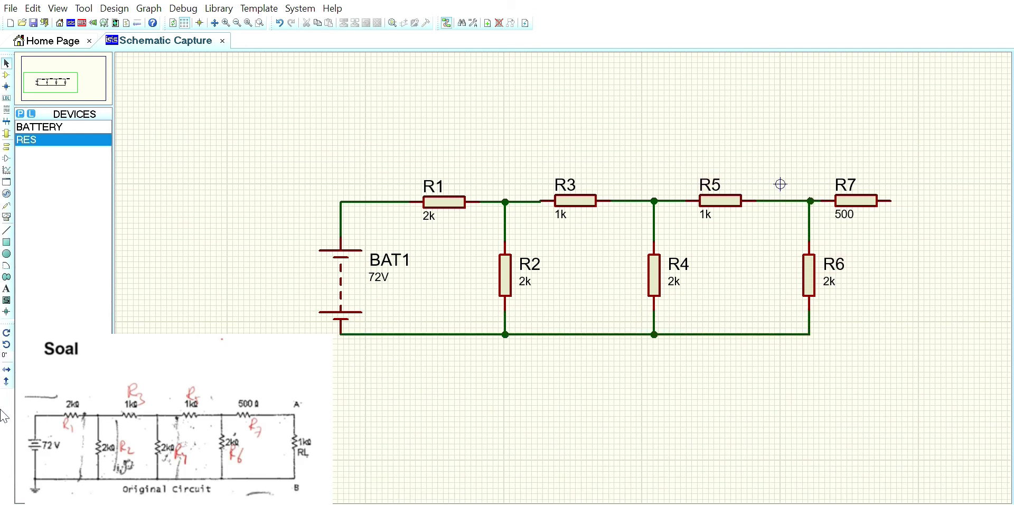
- Place a DC voltmeter beside R6, below the free end of R7
click(6, 216)
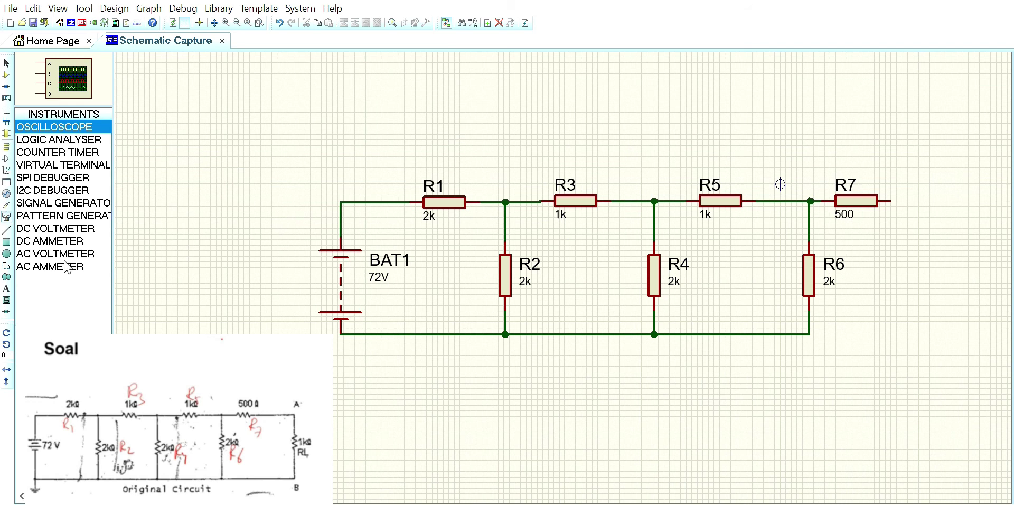
click(82, 228)
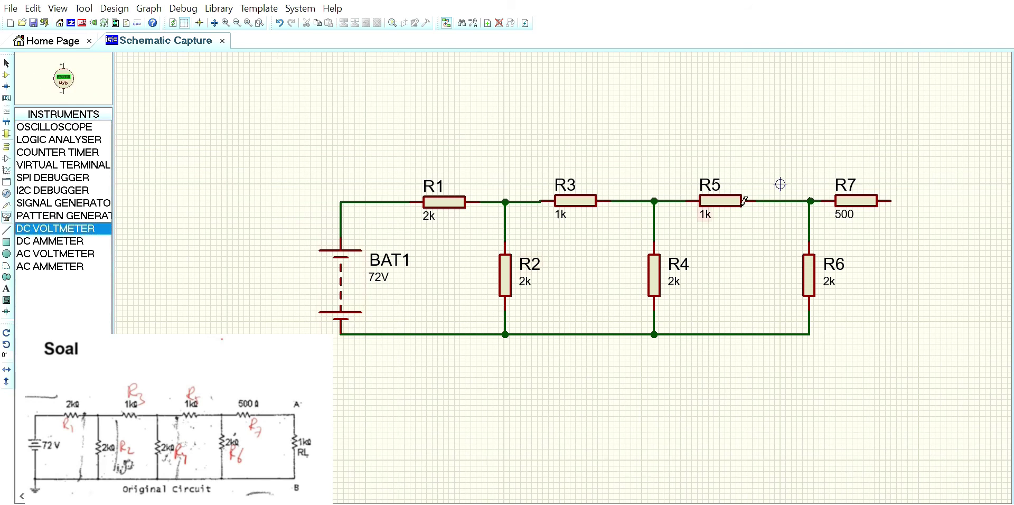
click(929, 258)
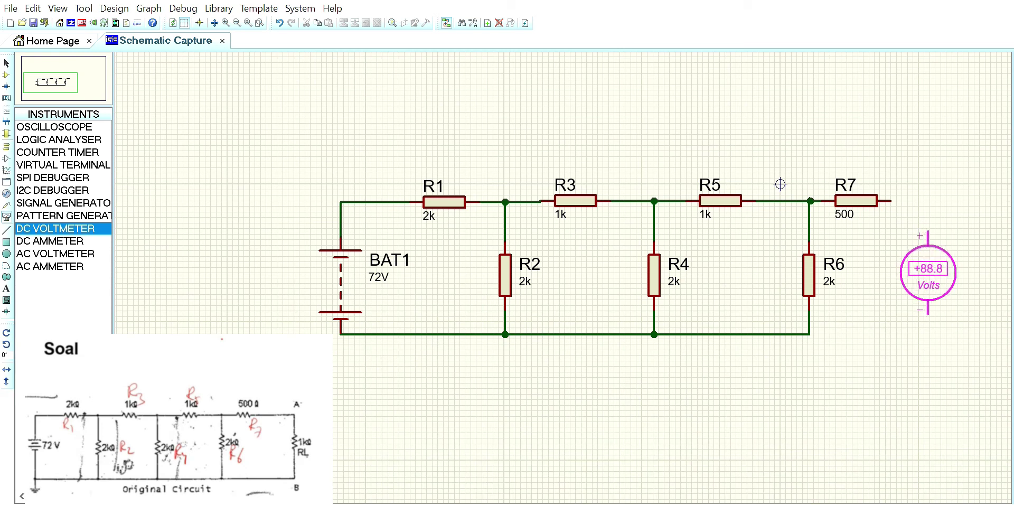
click(928, 272)
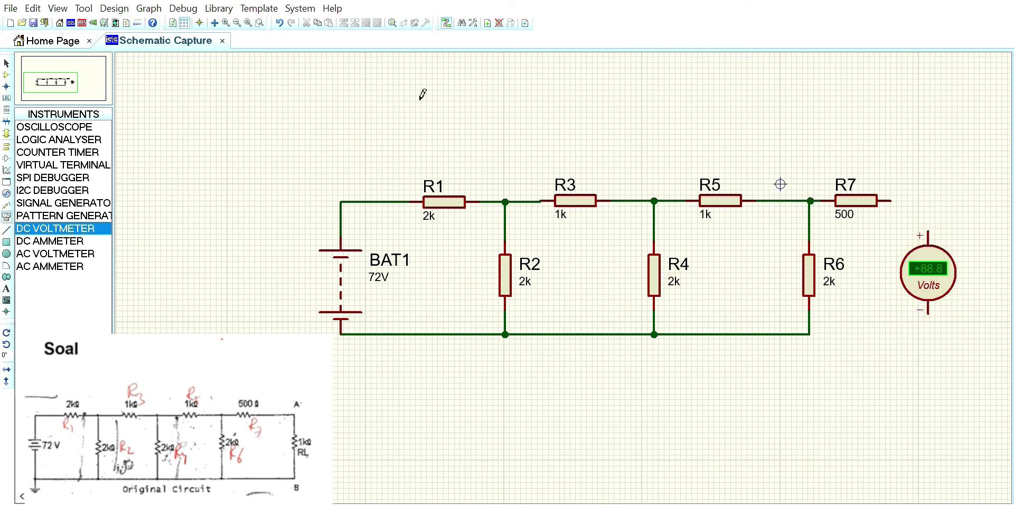
- Wire the voltmeter between the free end of R7 and the return wire below R6, and run the simulation
click(7, 63)
click(891, 201)
click(928, 232)
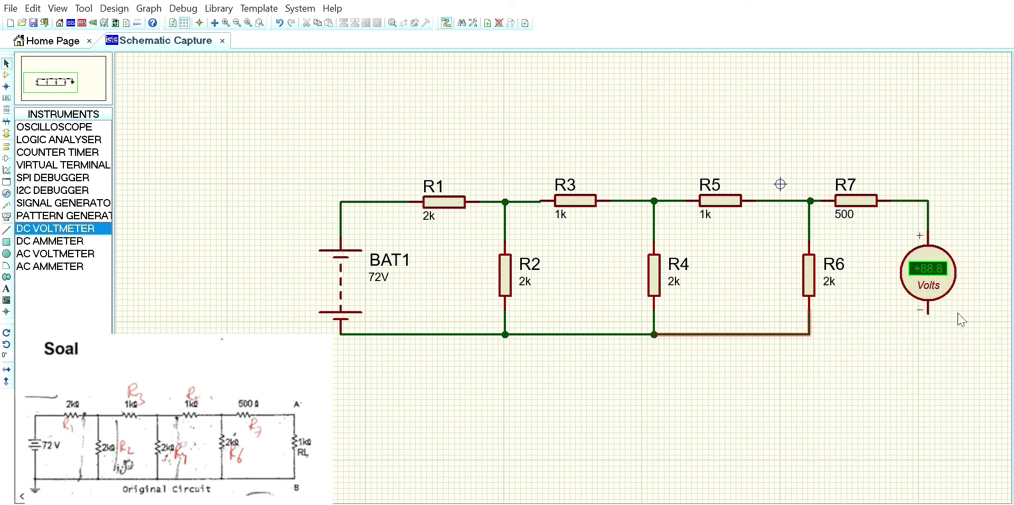
click(928, 314)
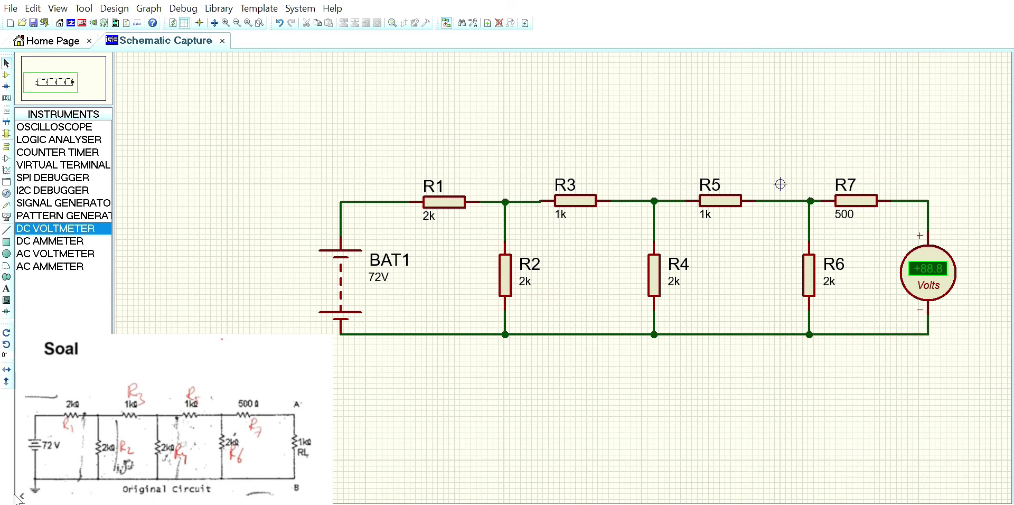
click(16, 500)
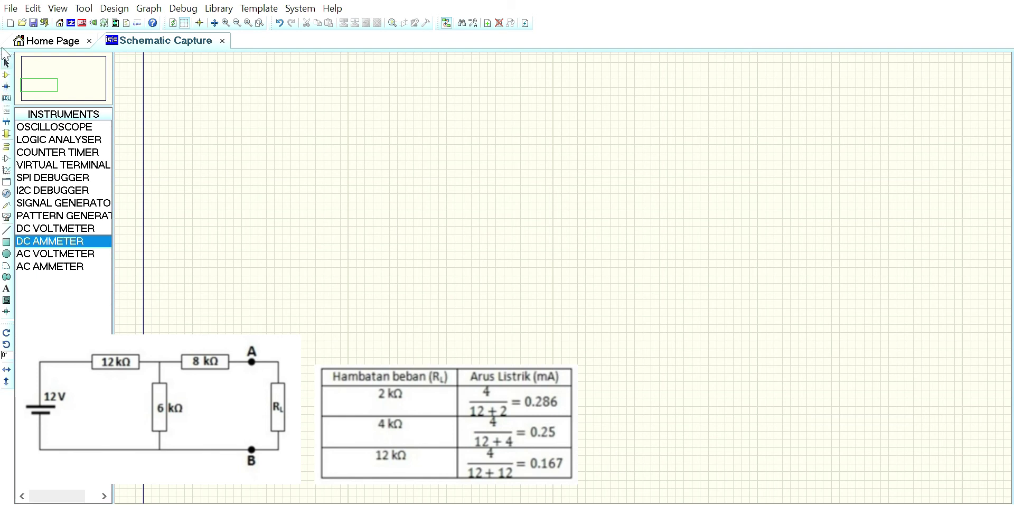
- Place a 12V battery on the empty schematic for the load-resistance circuit
click(6, 75)
click(39, 127)
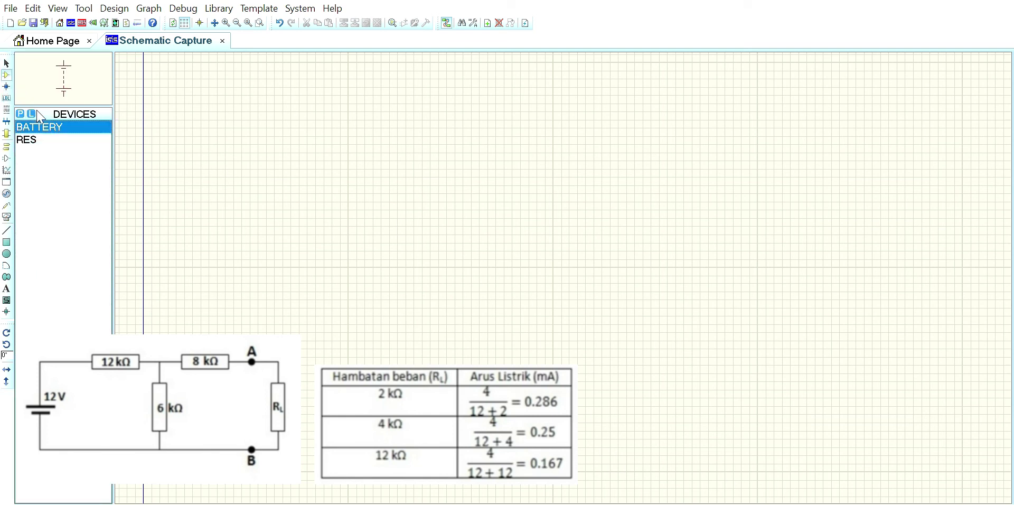
click(296, 243)
click(274, 215)
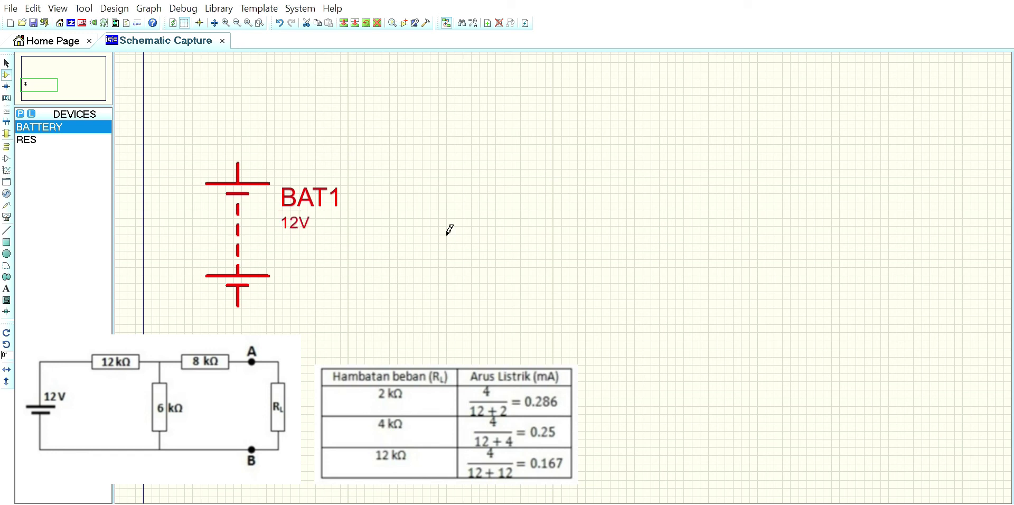
- Place three resistors beside the battery, two in an upper row and one between and below them
click(30, 139)
click(393, 134)
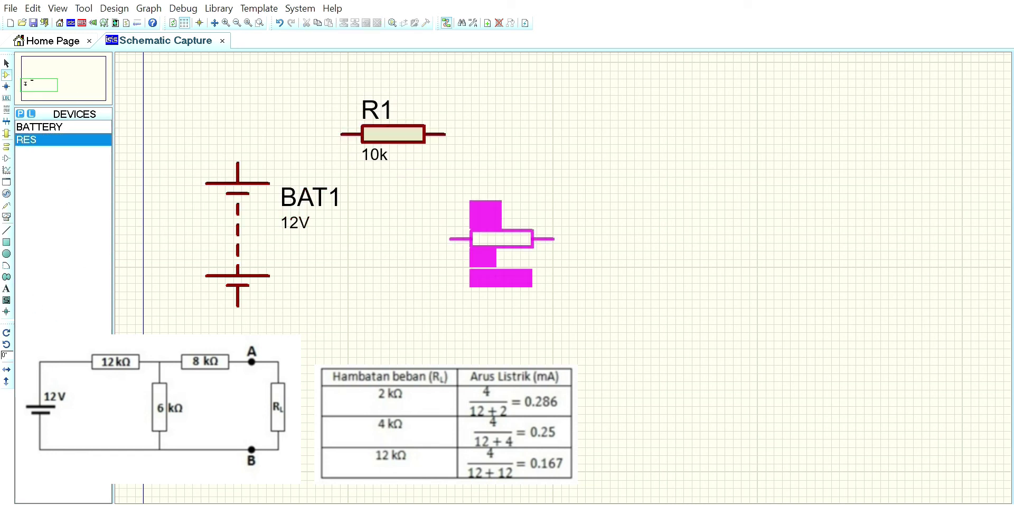
click(501, 239)
click(598, 133)
- Set the resistance of R1 to 12k and of R2 to 6k
click(388, 152)
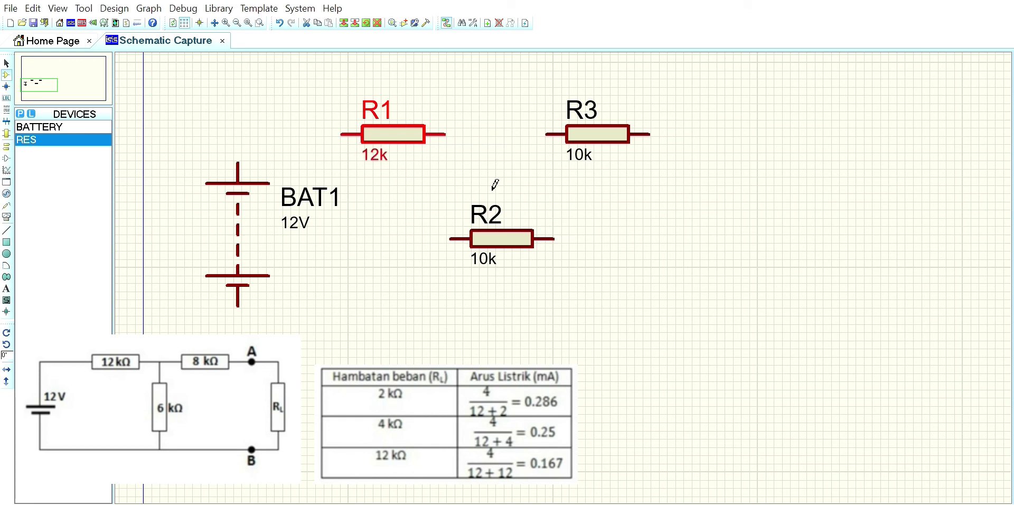
double_click(483, 258)
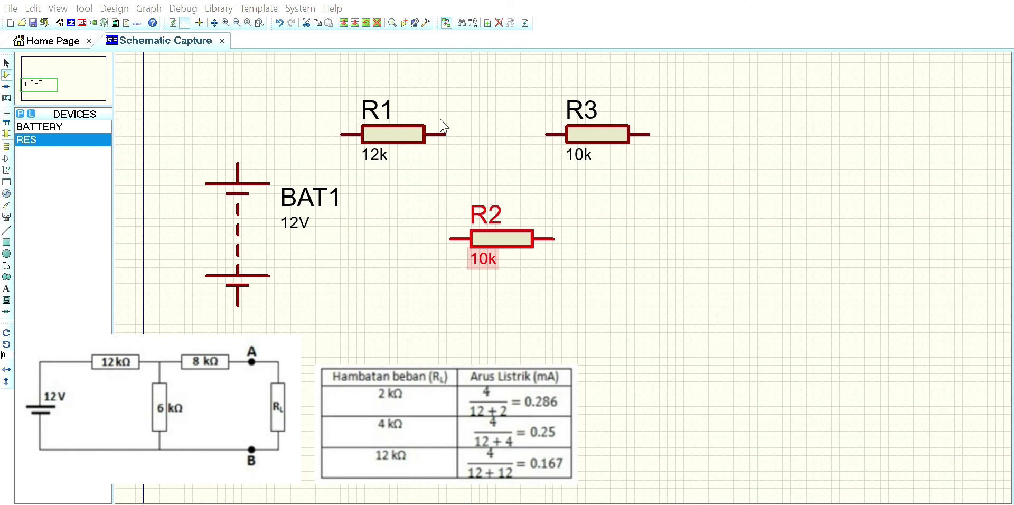
key(Return)
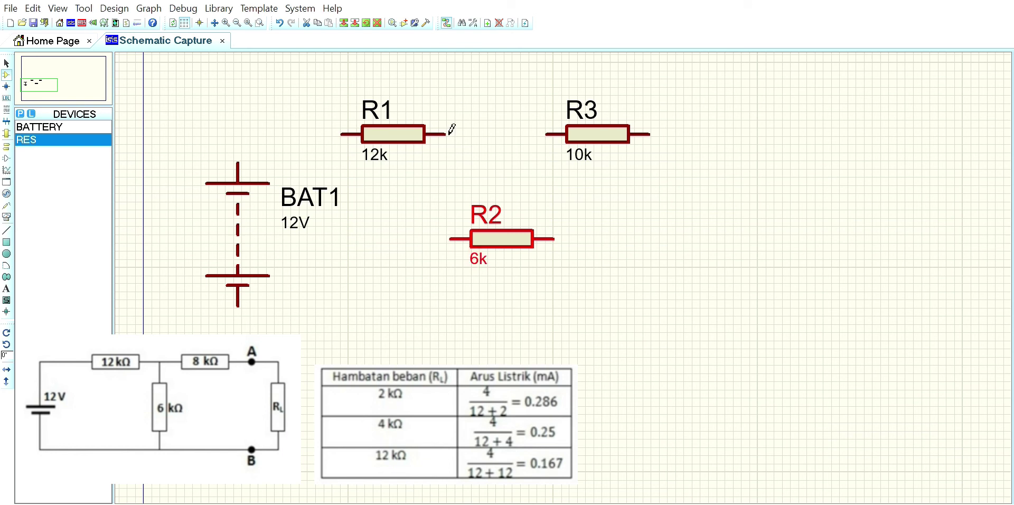
- Set the resistance of R3 to 8k and place a fourth resistor named RL on the far side of the circuit
click(595, 149)
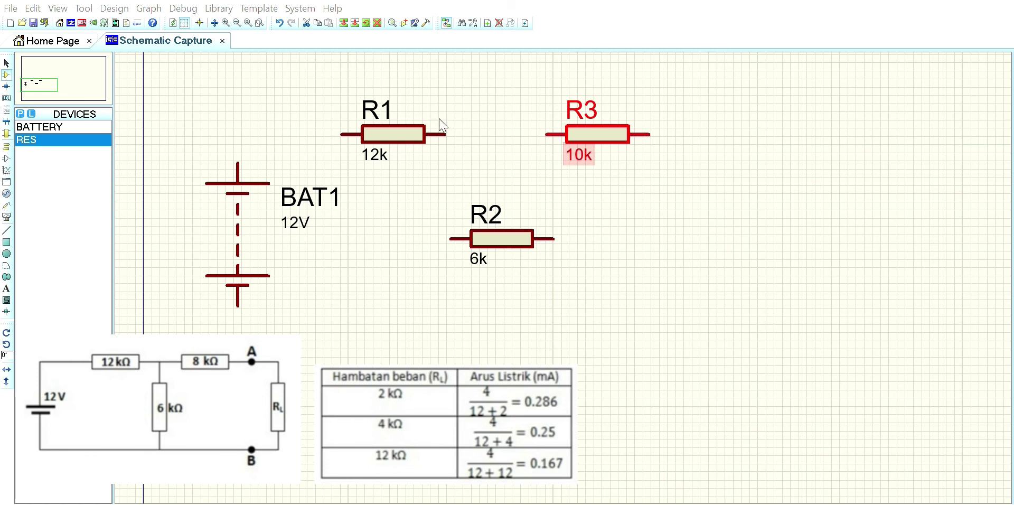
key(Return)
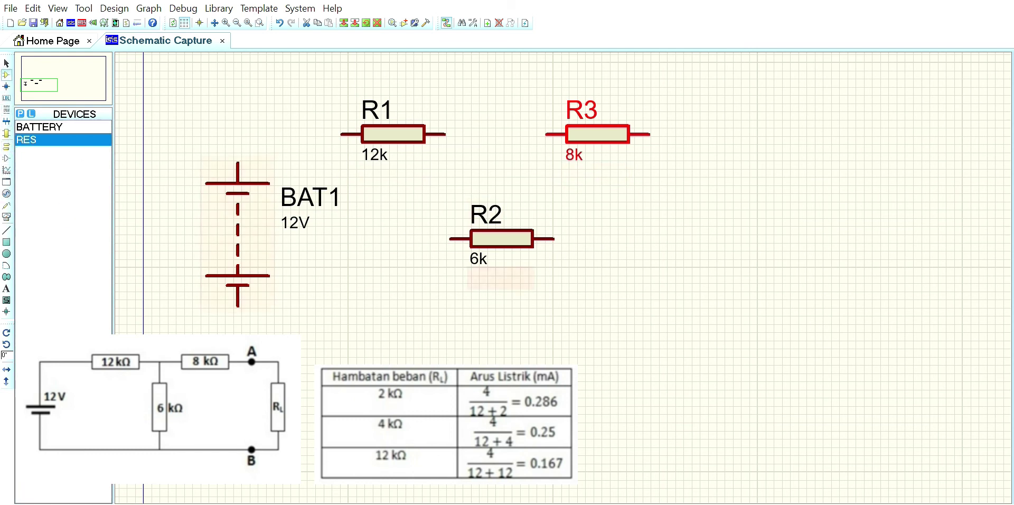
click(845, 222)
click(906, 237)
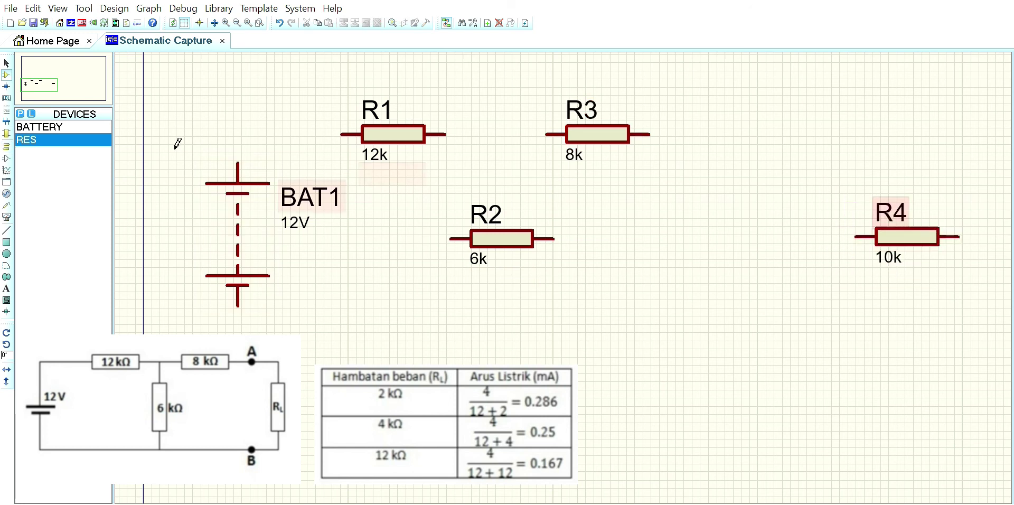
click(899, 205)
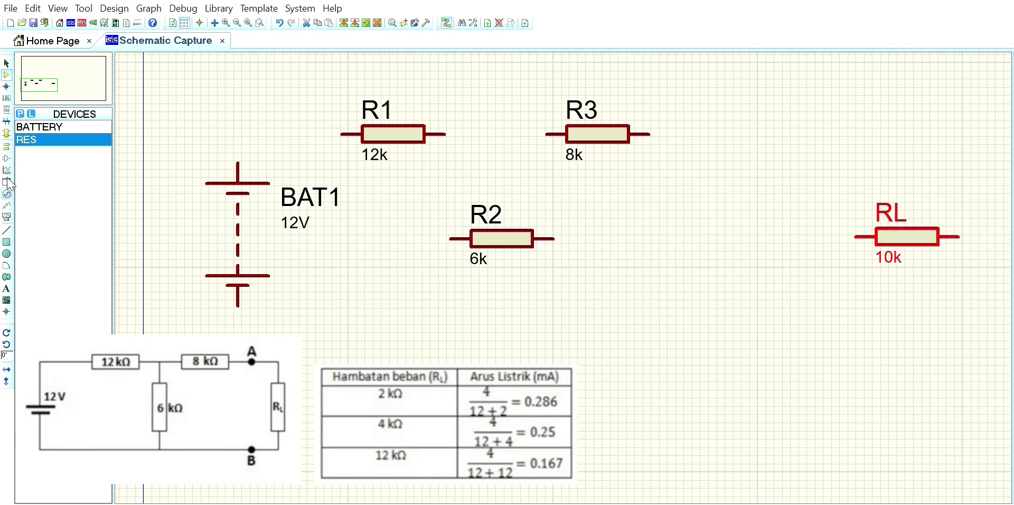
- Place a DC ammeter between R3 and RL, level with R1 and R3
click(7, 193)
click(7, 207)
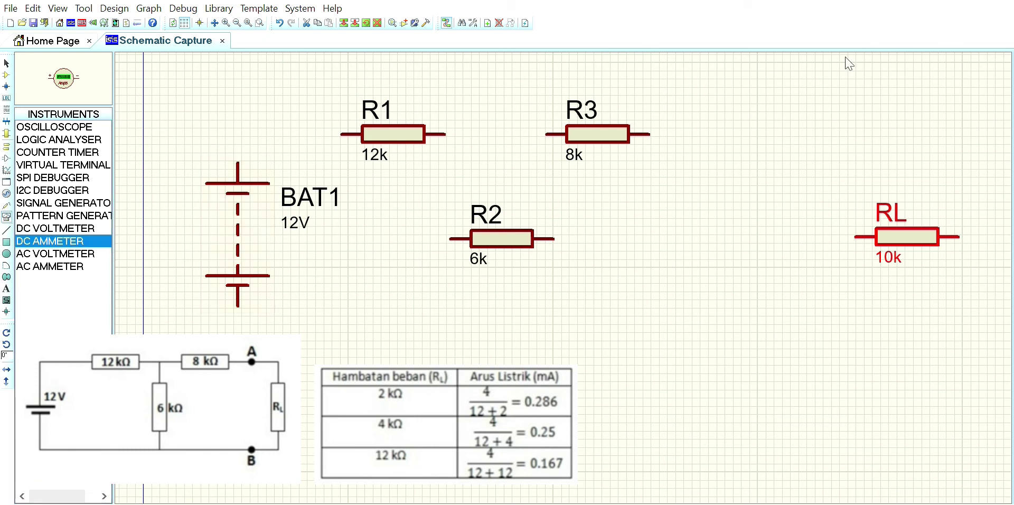
click(773, 129)
click(772, 134)
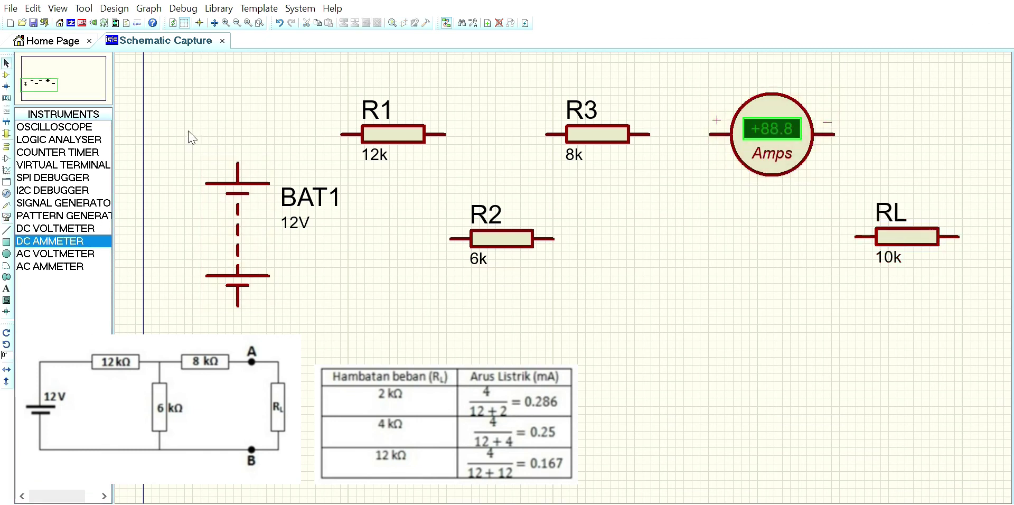
- Wire the battery's upper terminal to R1, R1 to R3, and R3 to the ammeter's positive terminal
click(238, 151)
click(343, 134)
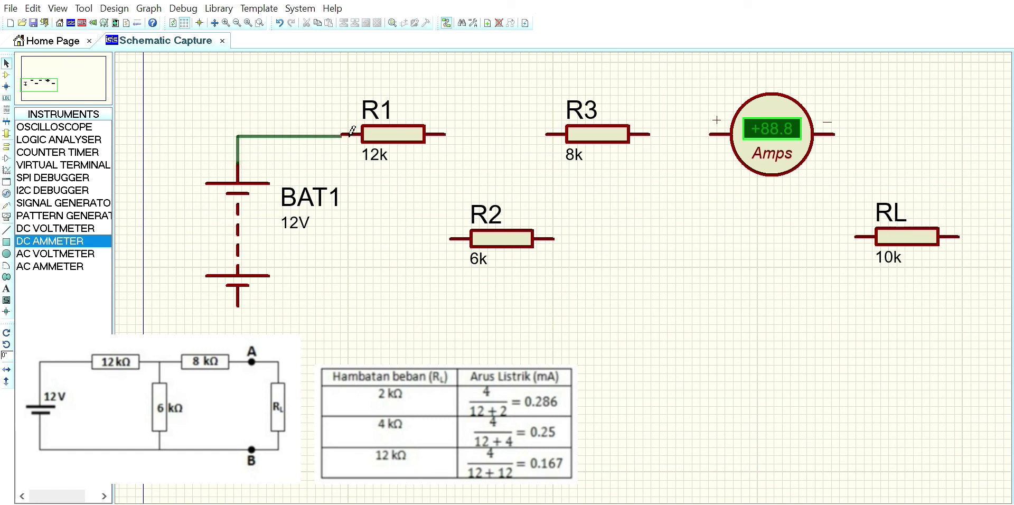
click(446, 134)
click(548, 134)
click(650, 134)
click(709, 134)
- Rotate RL and R2 by 90 degrees so both stand vertically
click(913, 231)
key(KP_Subtract)
click(502, 237)
key(KP_Subtract)
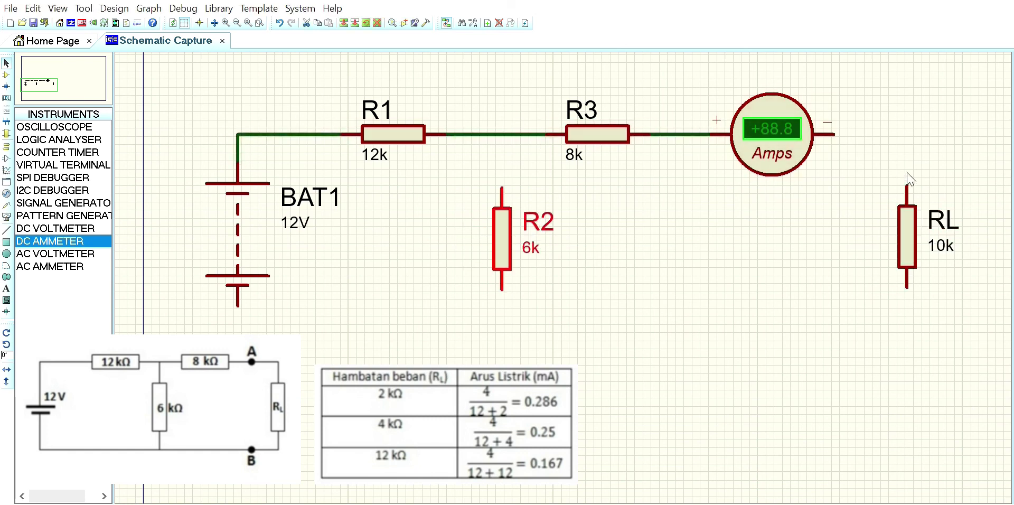
- Wire the ammeter's negative terminal to RL, join R2 to the wire between R1 and R3, and connect both resistors to the battery's return
click(835, 134)
click(907, 185)
click(238, 299)
click(502, 288)
click(502, 189)
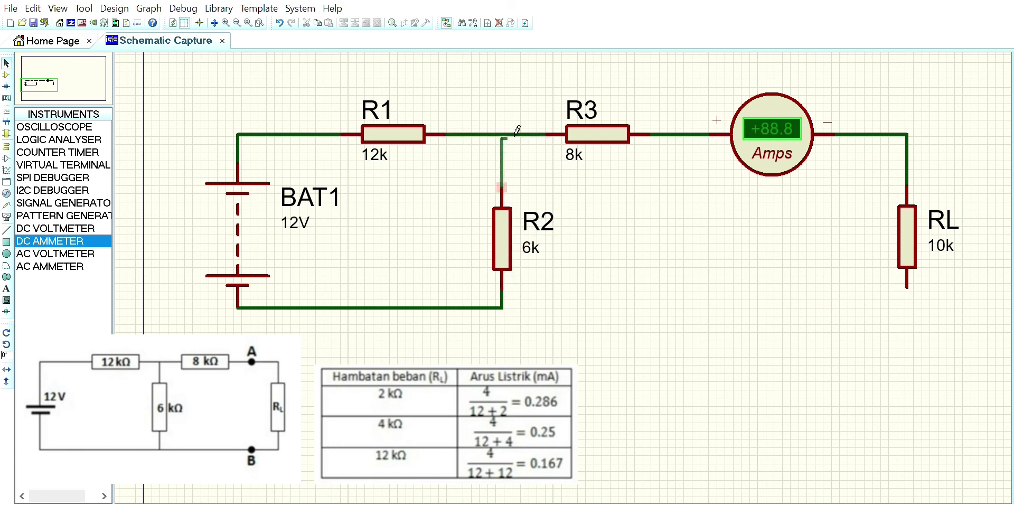
click(502, 134)
click(906, 285)
click(486, 307)
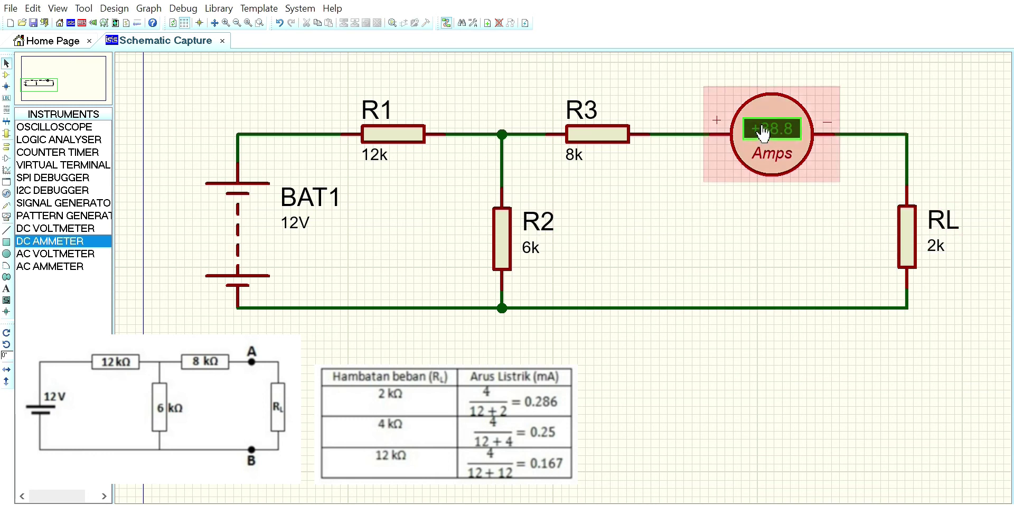
- Set the ammeter's display range to milliamps, and run and stop the simulation with RL at 2k
drag(762, 129, 759, 134)
click(772, 144)
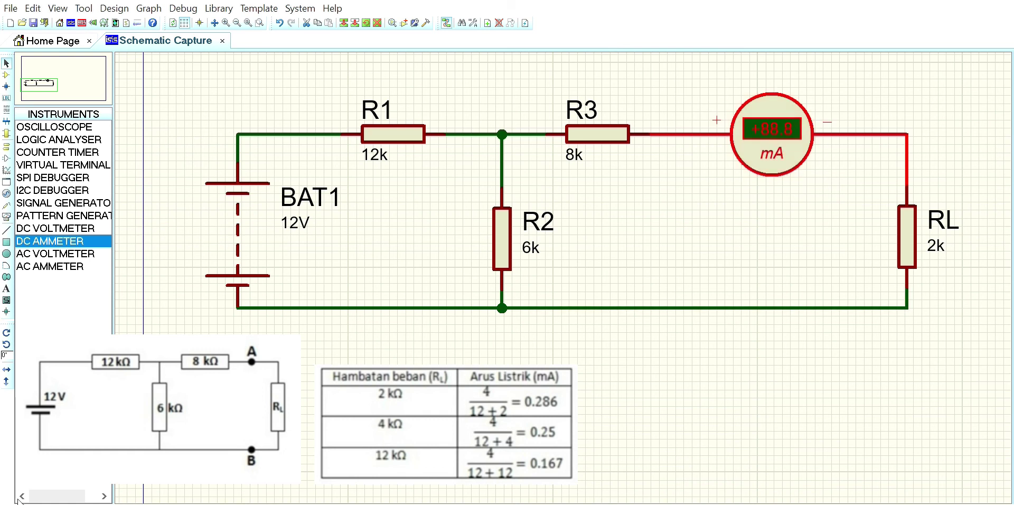
click(19, 498)
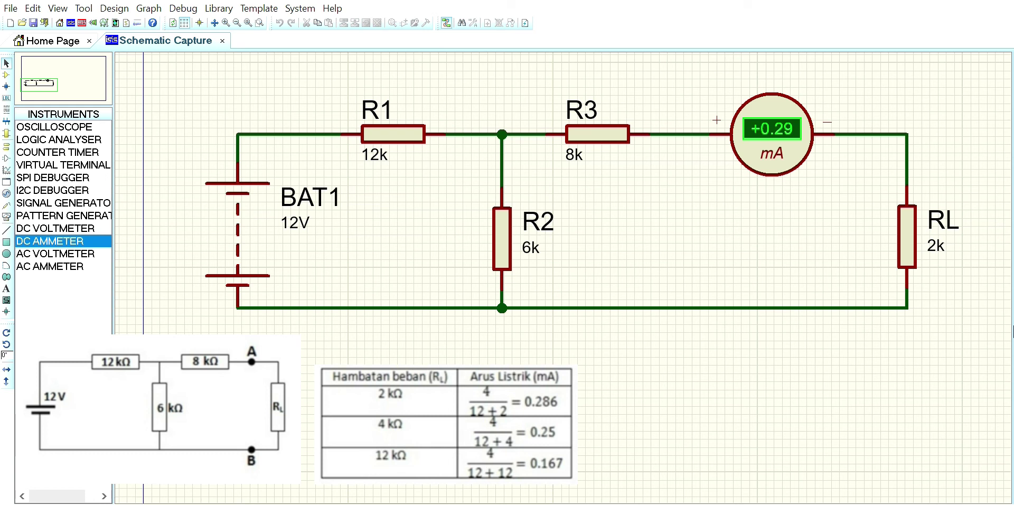
key(shift+Pause)
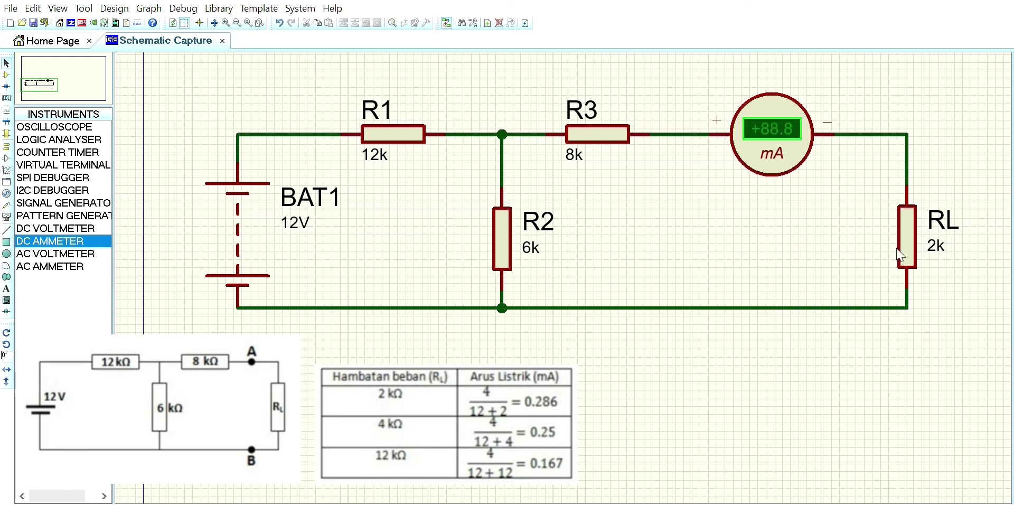
- Set the resistance of RL to 4k, and run and stop the simulation
click(940, 227)
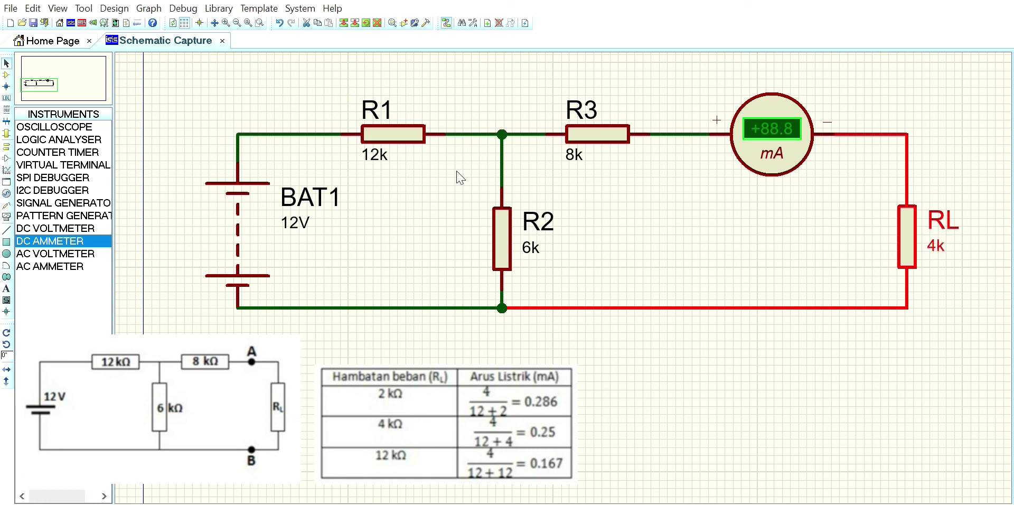
click(15, 501)
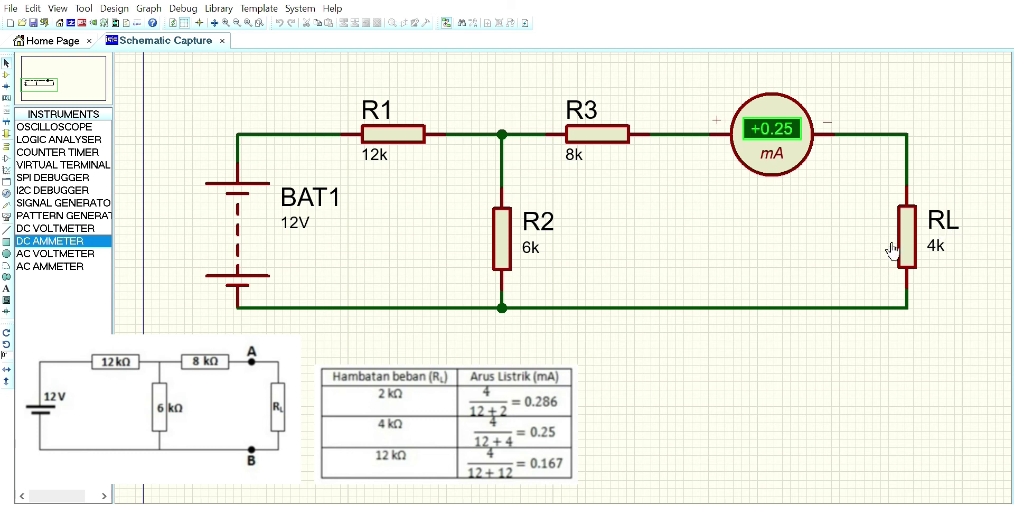
click(50, 504)
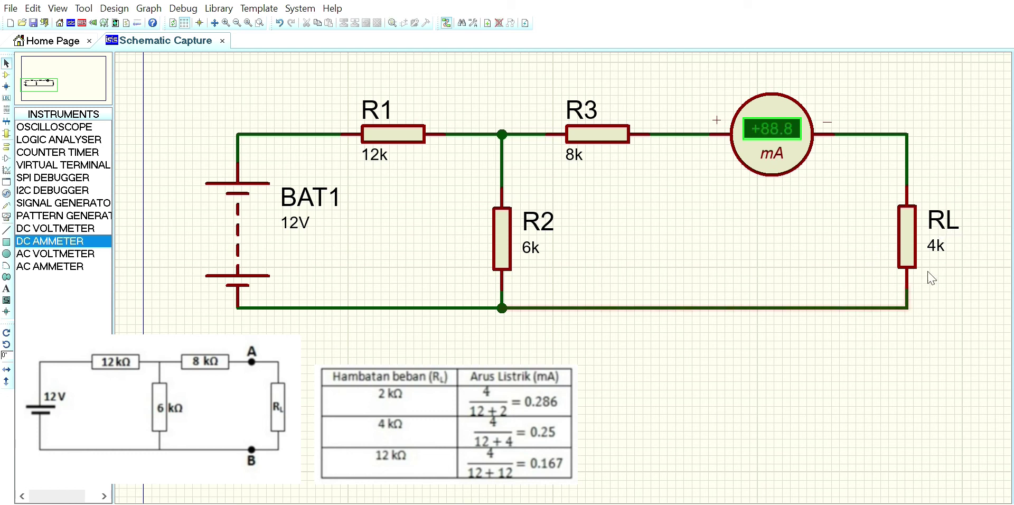
- Set the resistance of RL to 12k and run the simulation
click(953, 242)
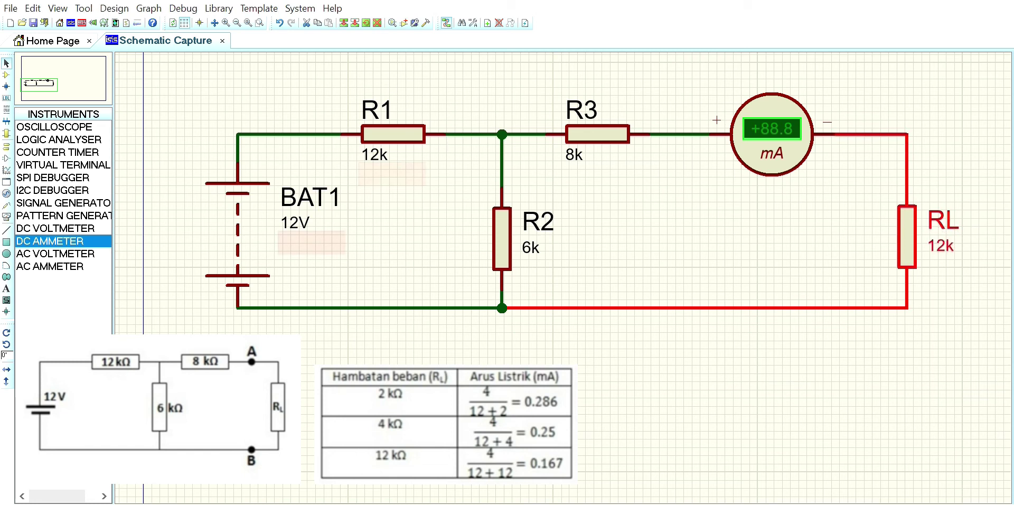
click(19, 501)
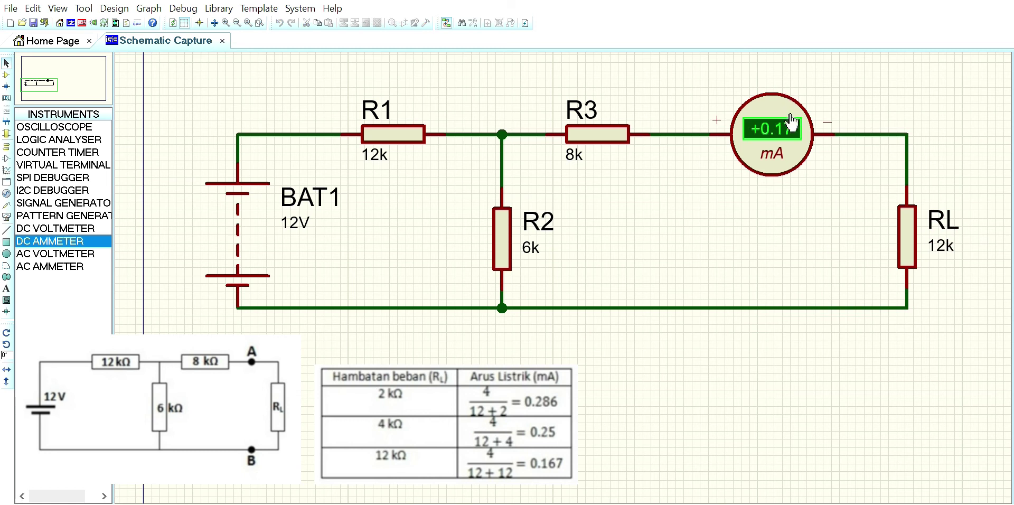